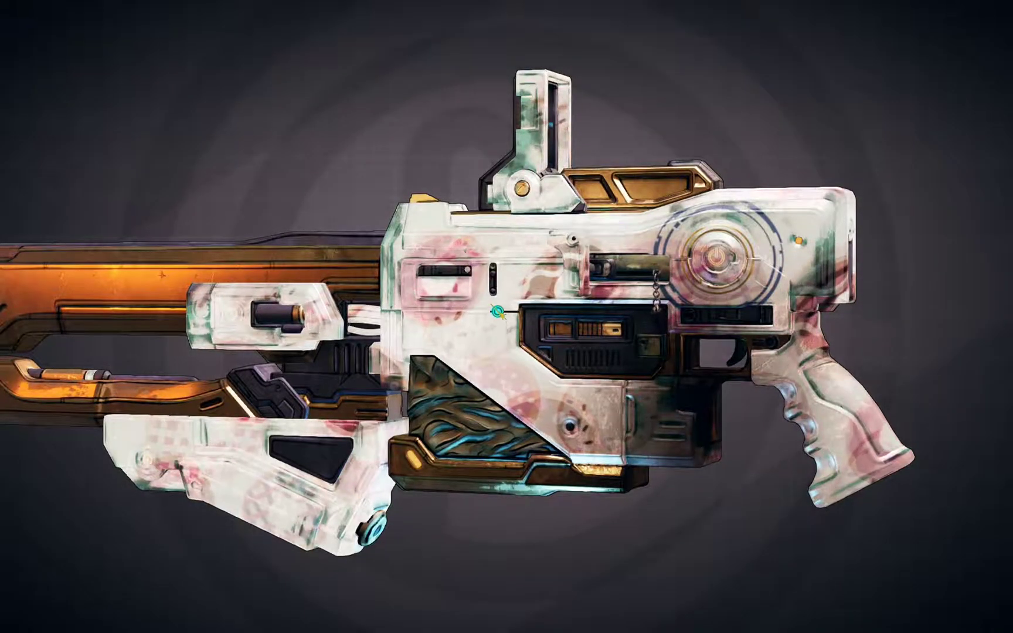
Show the item details over the rifle with the pale, pink-blotched skin in Borderlands 3
key("f")
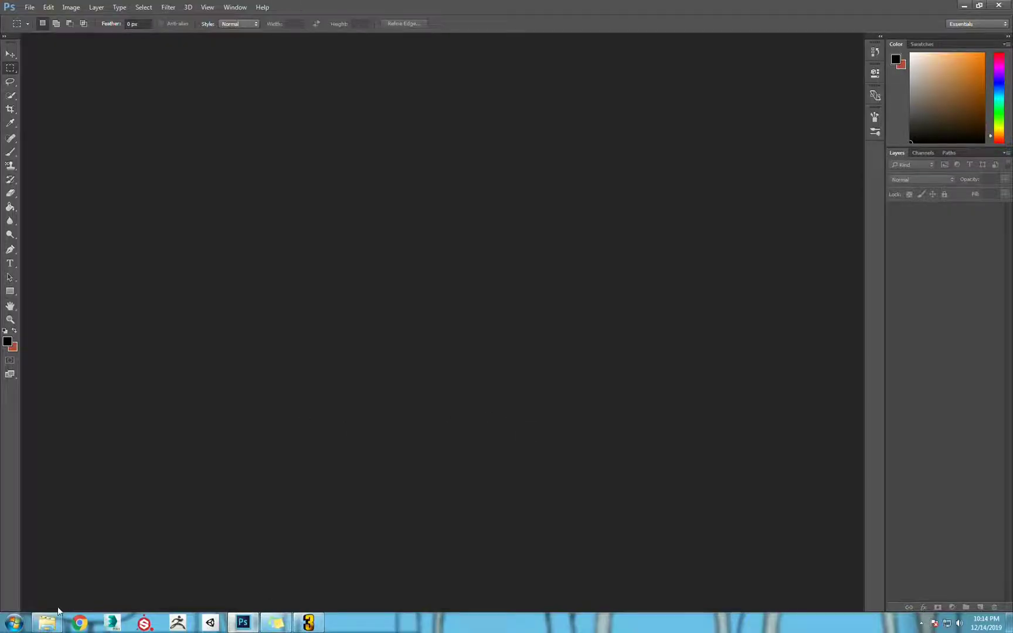
Browse OakGame\Content\Paks\UModel in Explorer and launch umodel.exe
left_click(47, 622)
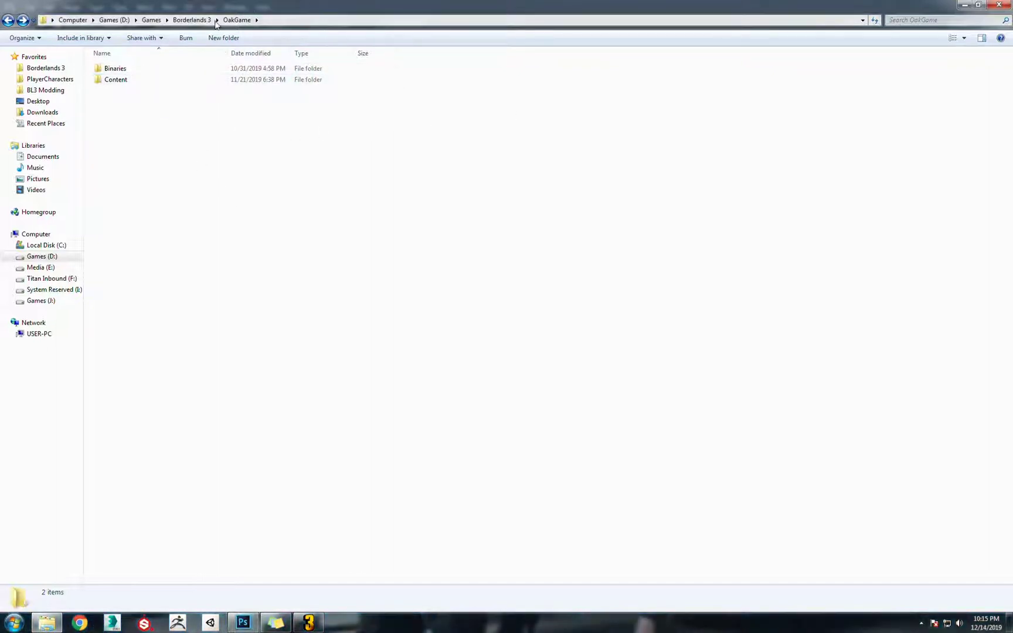
double_click(129, 81)
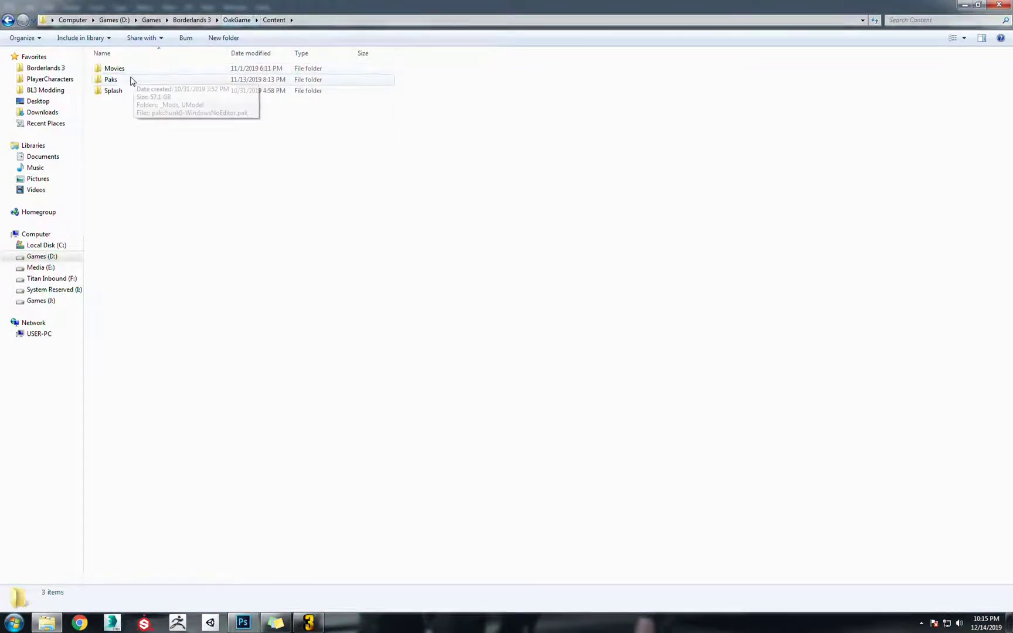
double_click(111, 79)
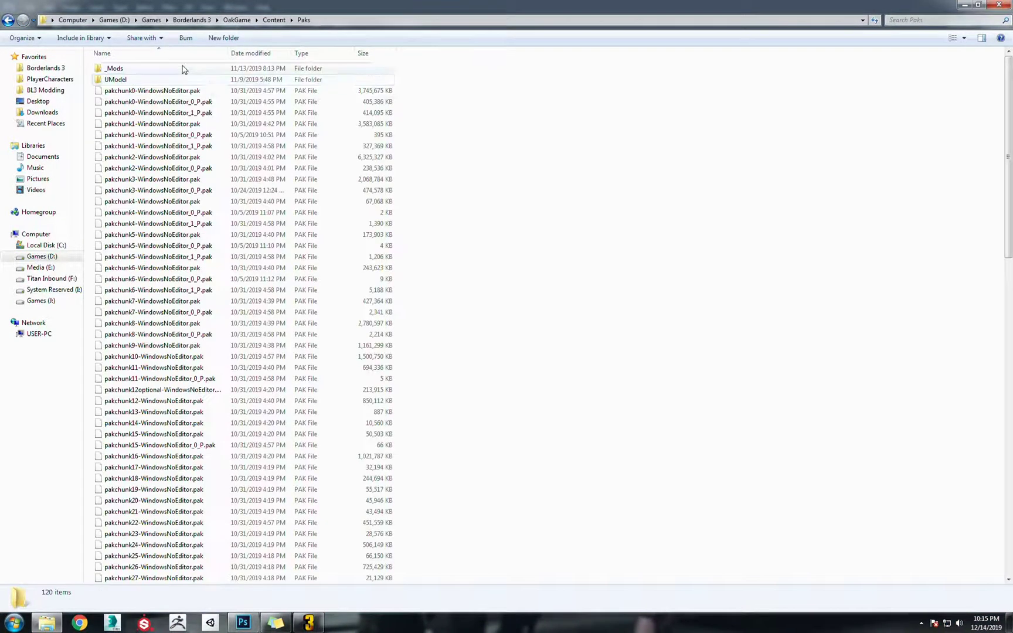
left_click(130, 83)
double_click(129, 82)
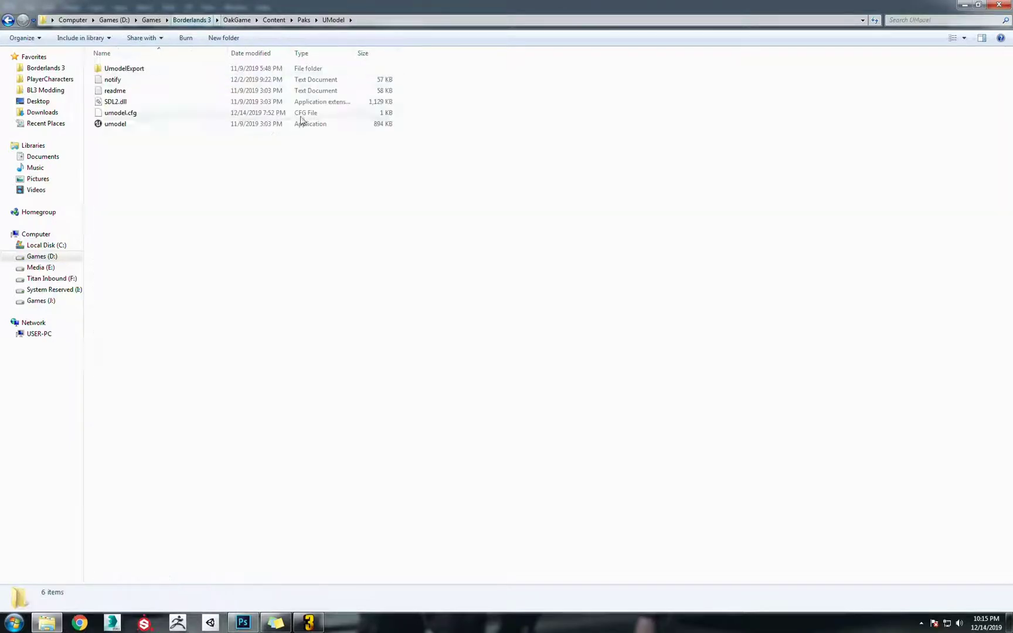
double_click(143, 129)
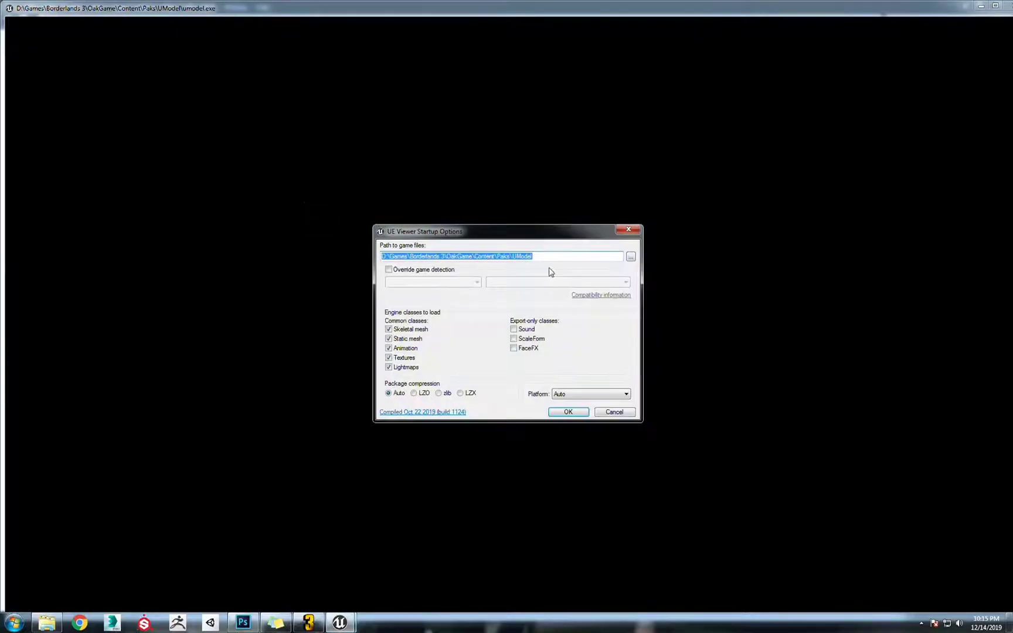
Trim the game path to end at Paks, force Unreal engine 4 / Borderlands 3, and load the paks
left_click_drag(549, 257, 510, 258)
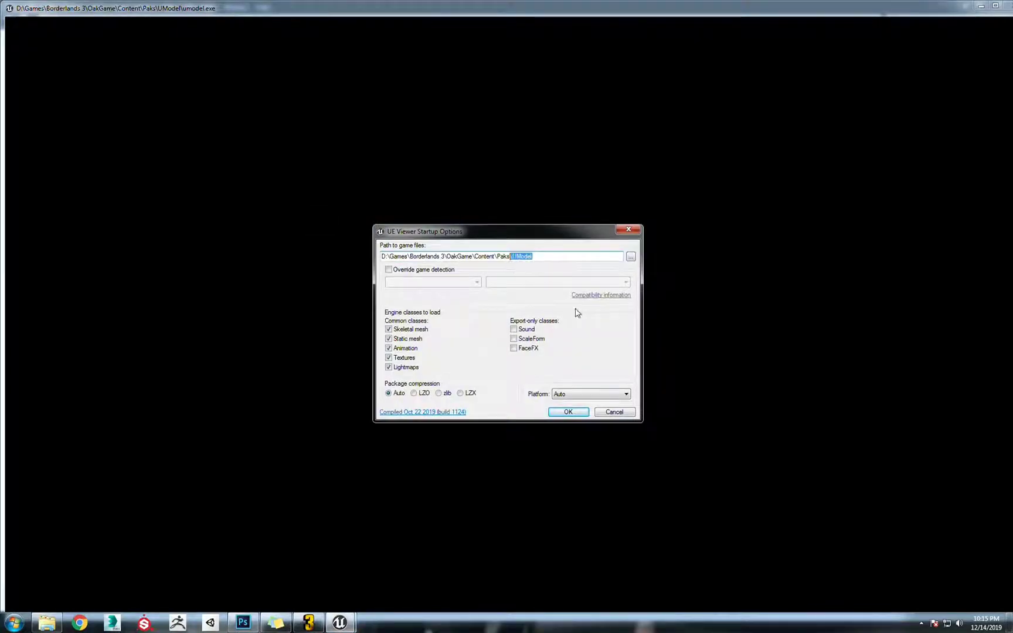
key("BackSpace")
left_click(428, 270)
left_click(439, 282)
left_click(433, 321)
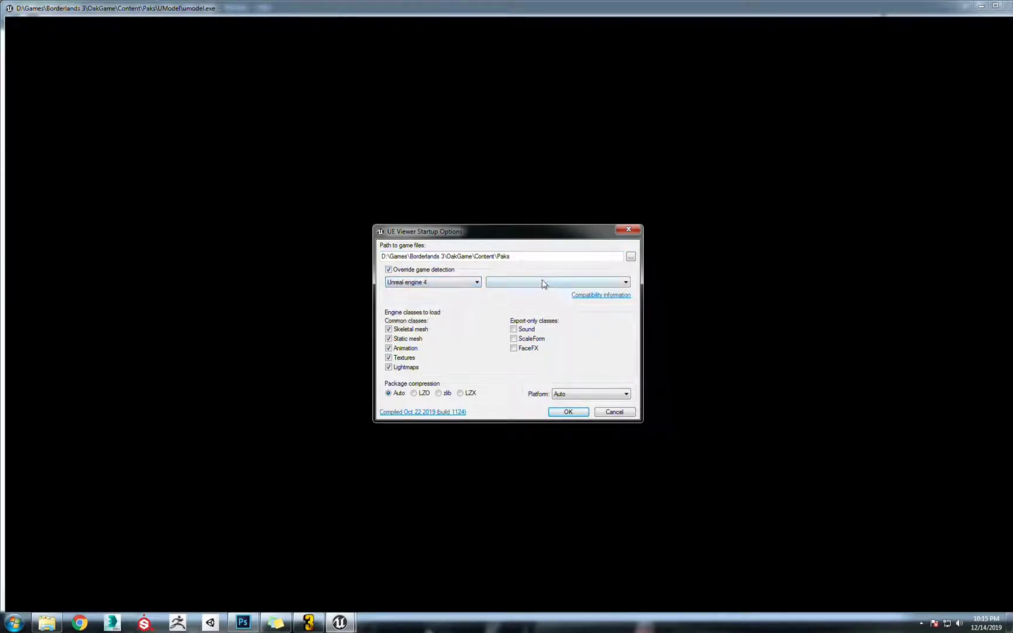
left_click(543, 283)
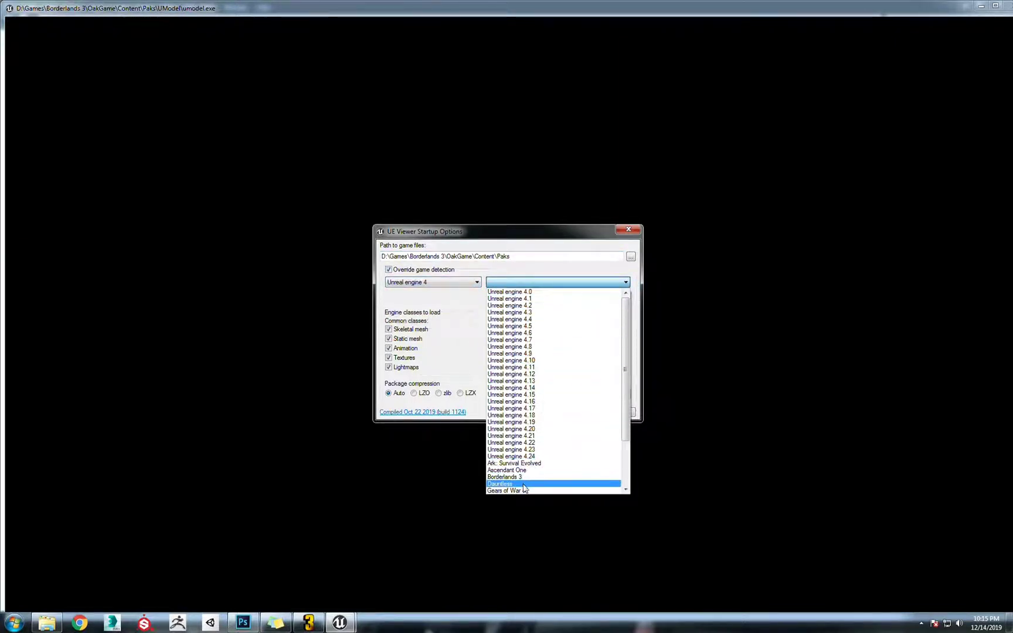
left_click(521, 477)
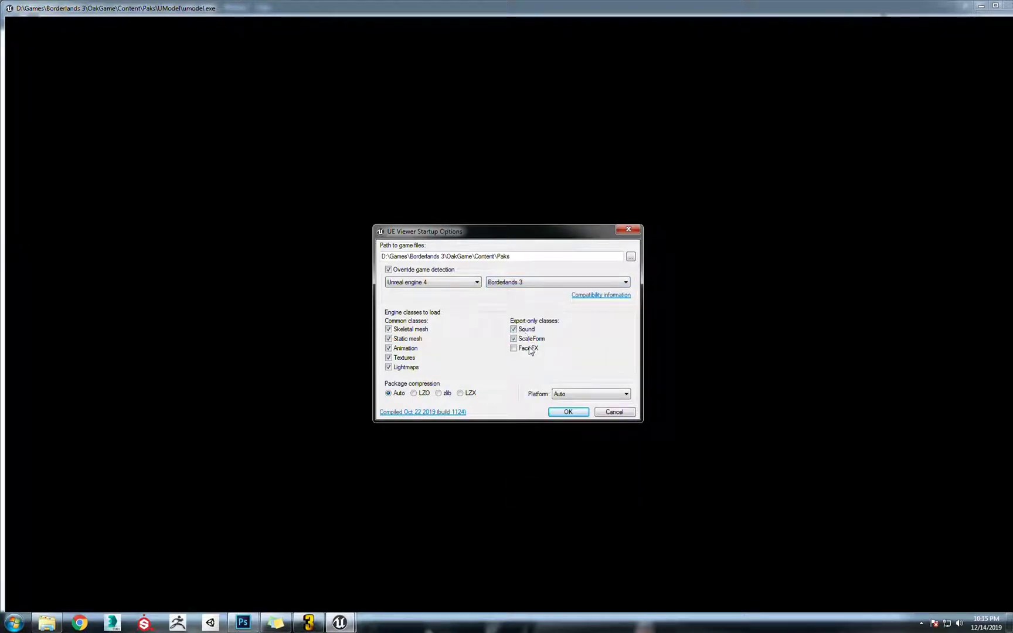
left_click(567, 412)
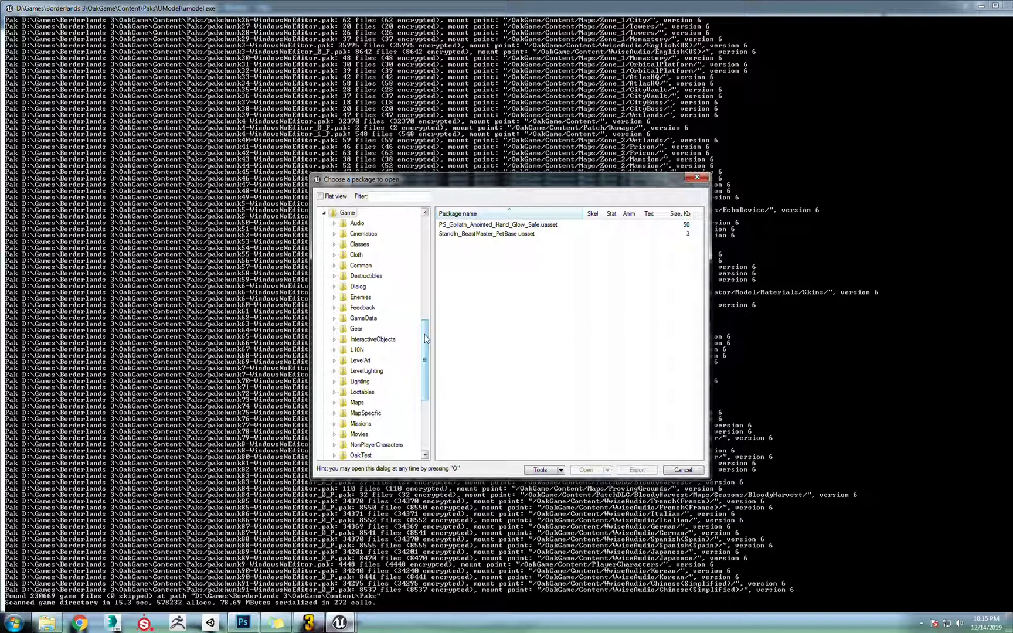
left_click_drag(425, 339, 425, 345)
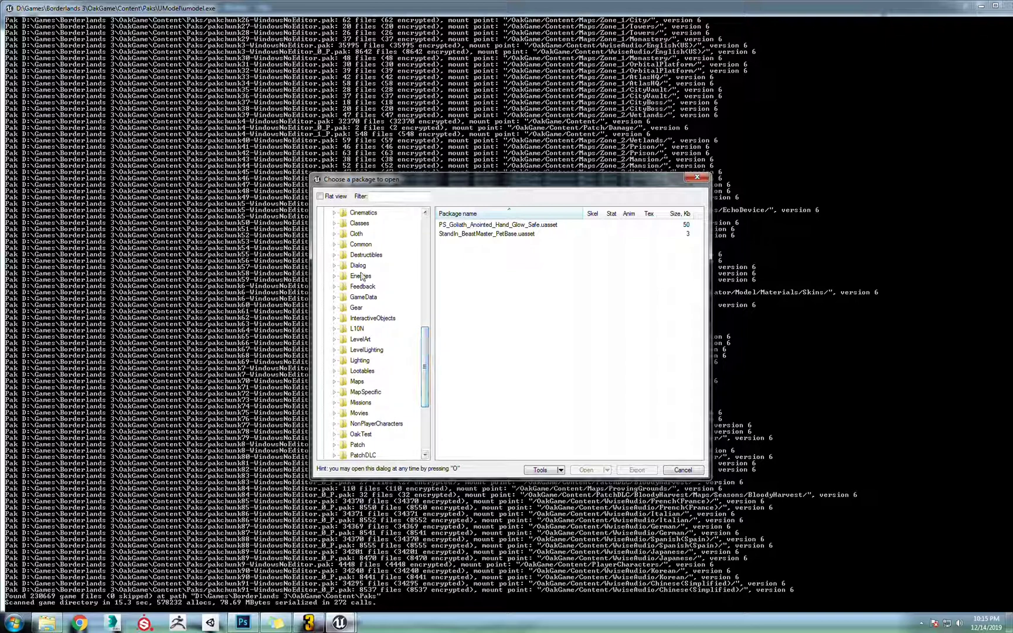
Browse Gear > Weapons > _Shared > Textures > Patterns > Global and open T_Global_Nebula_D
double_click(354, 309)
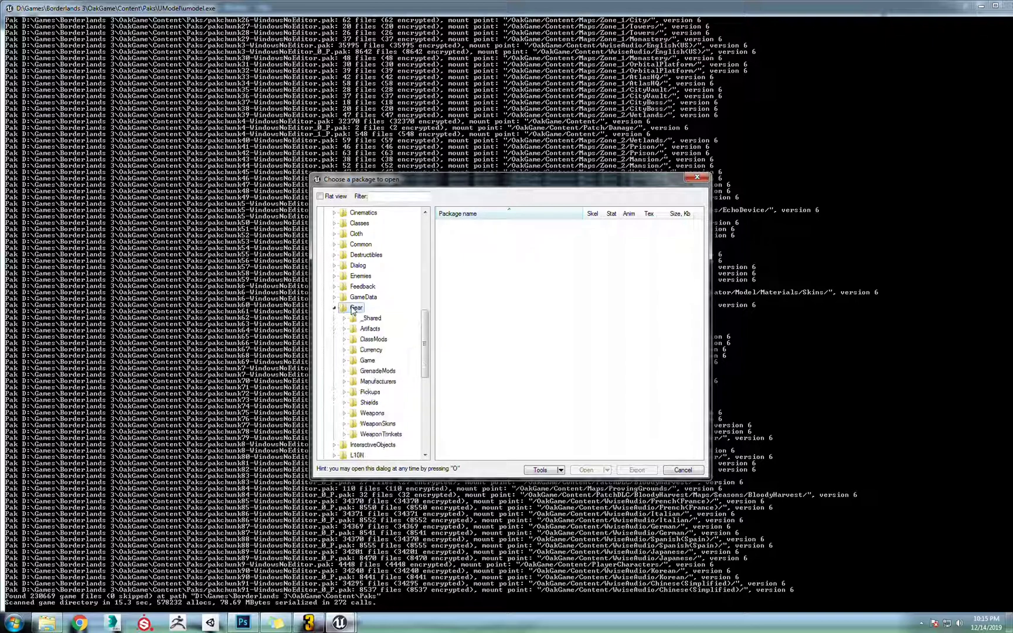
double_click(380, 414)
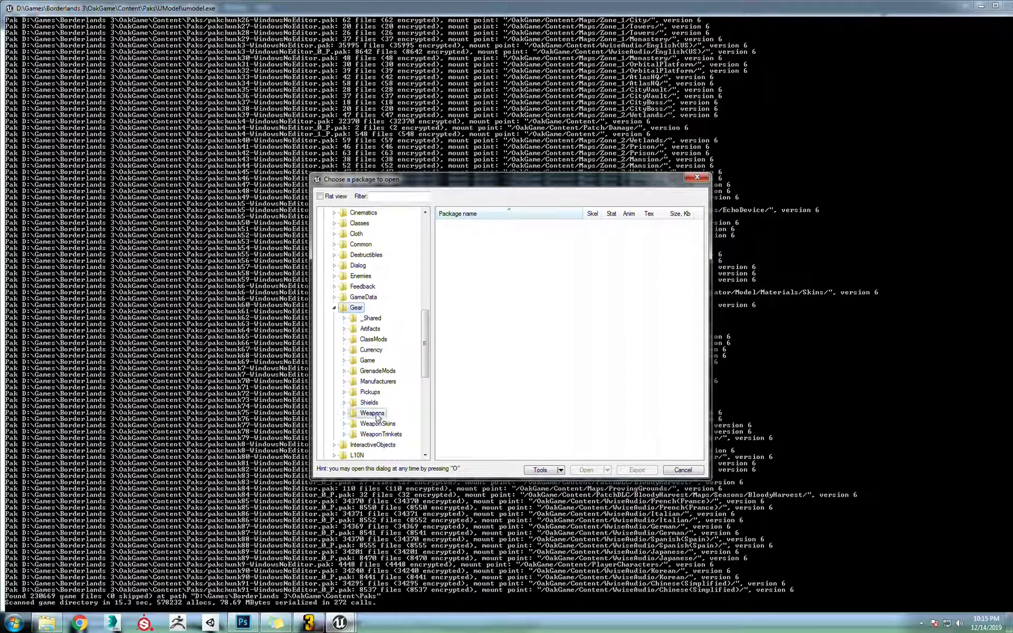
double_click(383, 382)
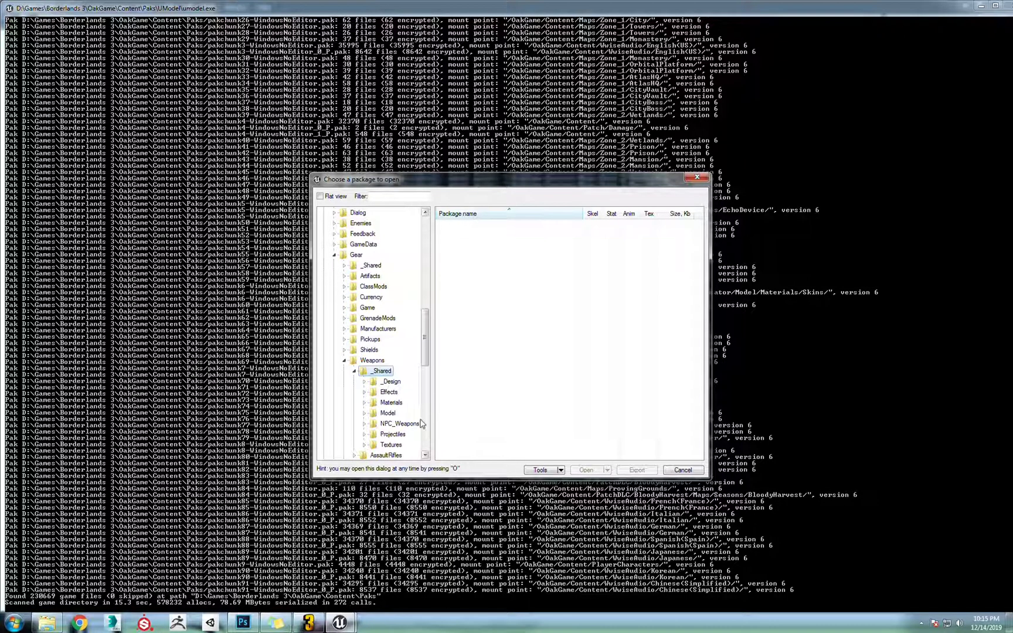
double_click(390, 452)
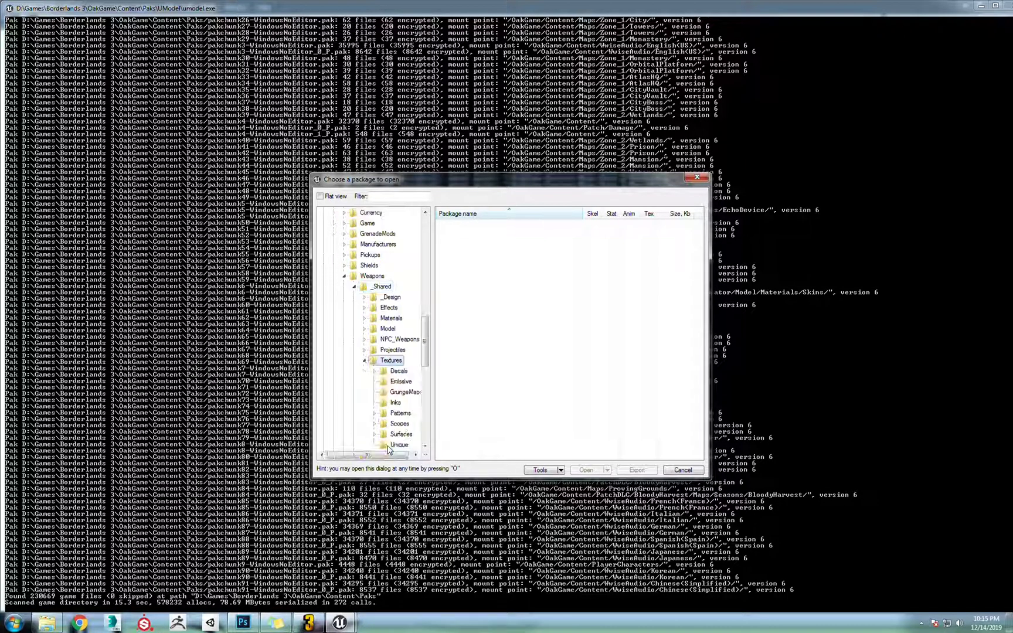
double_click(403, 414)
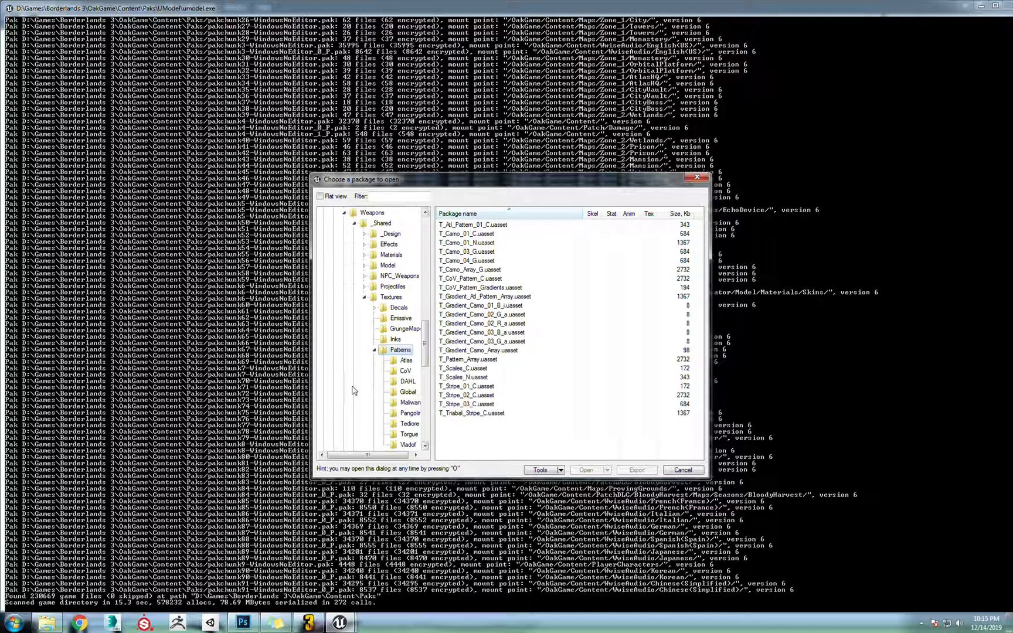
left_click_drag(311, 368, 158, 364)
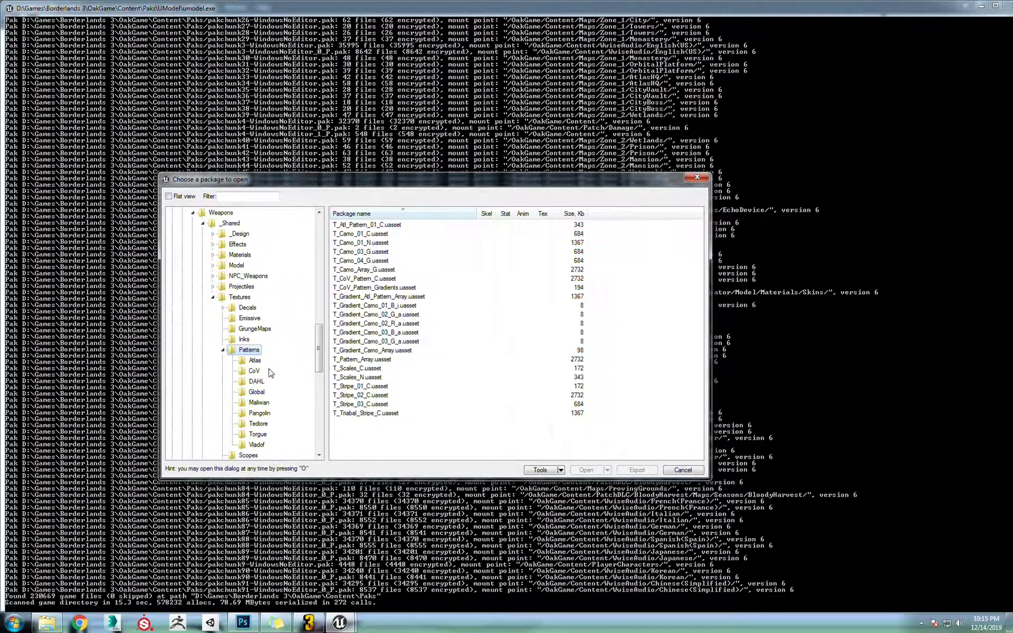
left_click(258, 393)
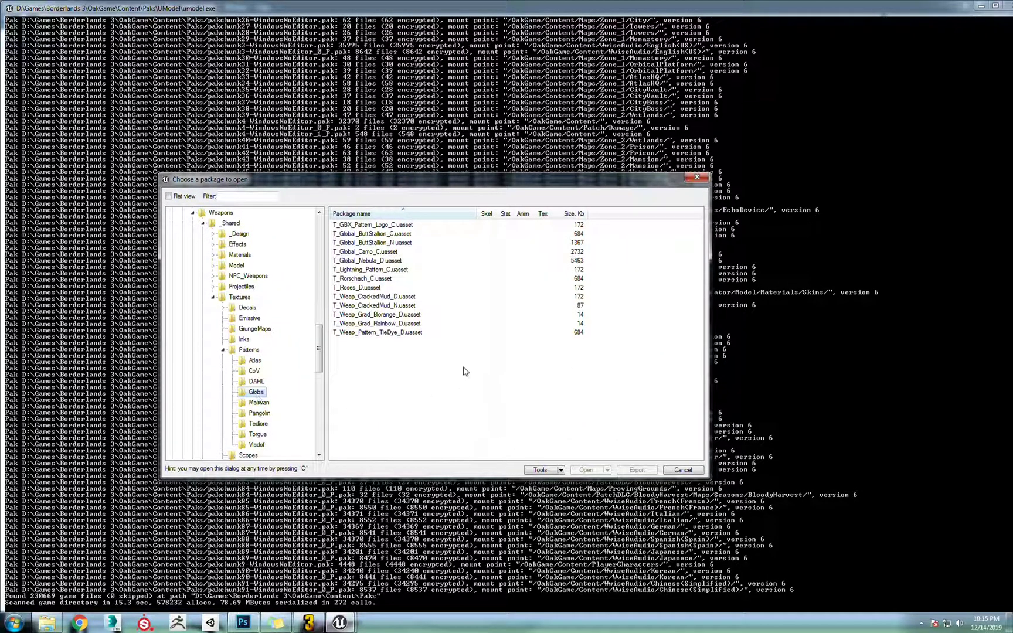
left_click(346, 262)
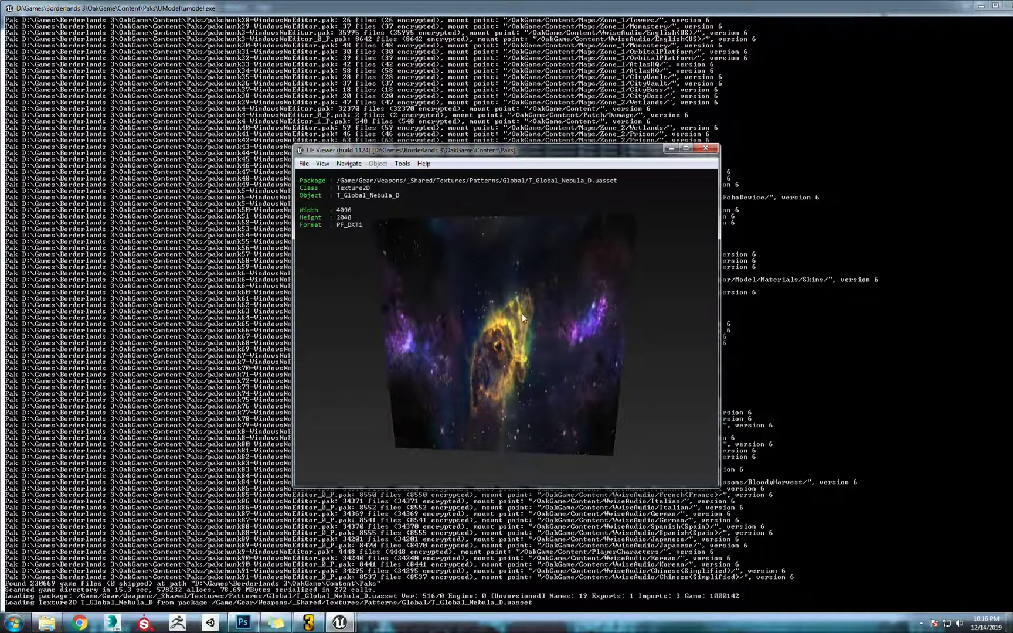
Export T_Global_Nebula_D as a PNG into the Desktop folder
left_click_drag(521, 317, 463, 326)
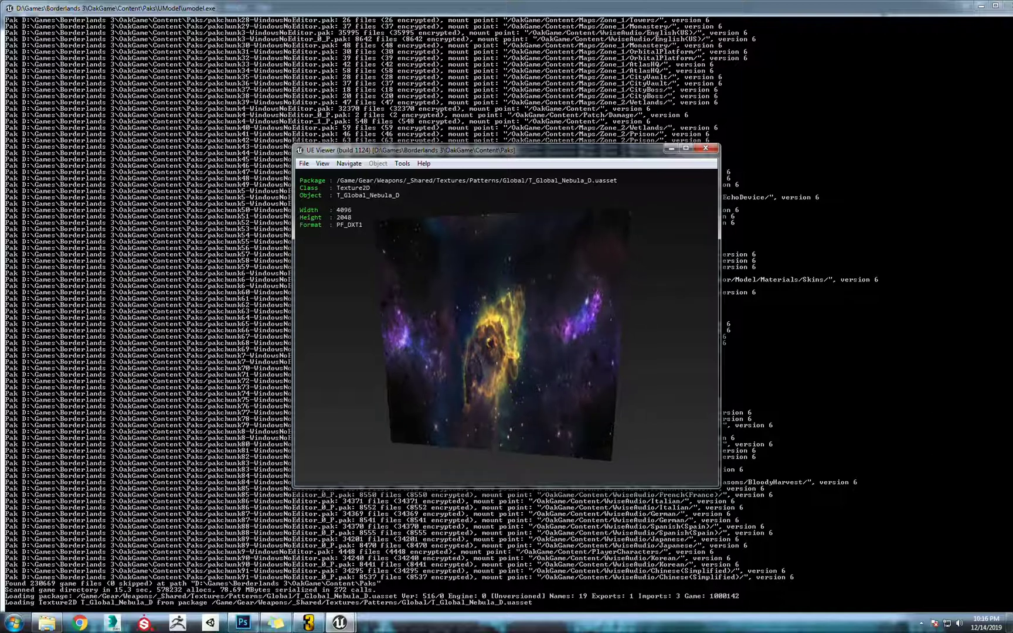
left_click(402, 164)
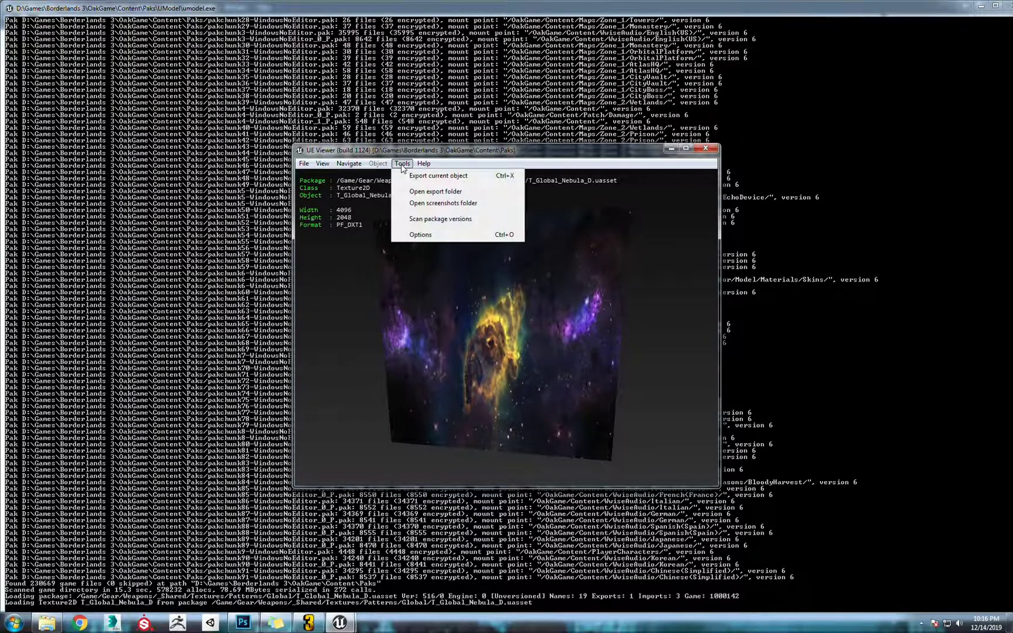
left_click(460, 177)
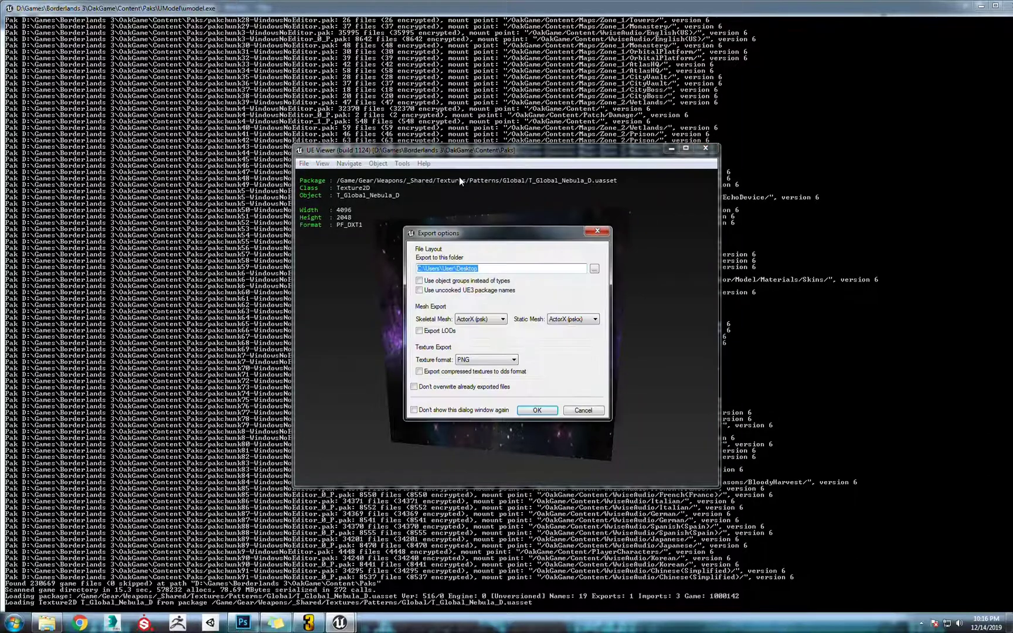
left_click(485, 271)
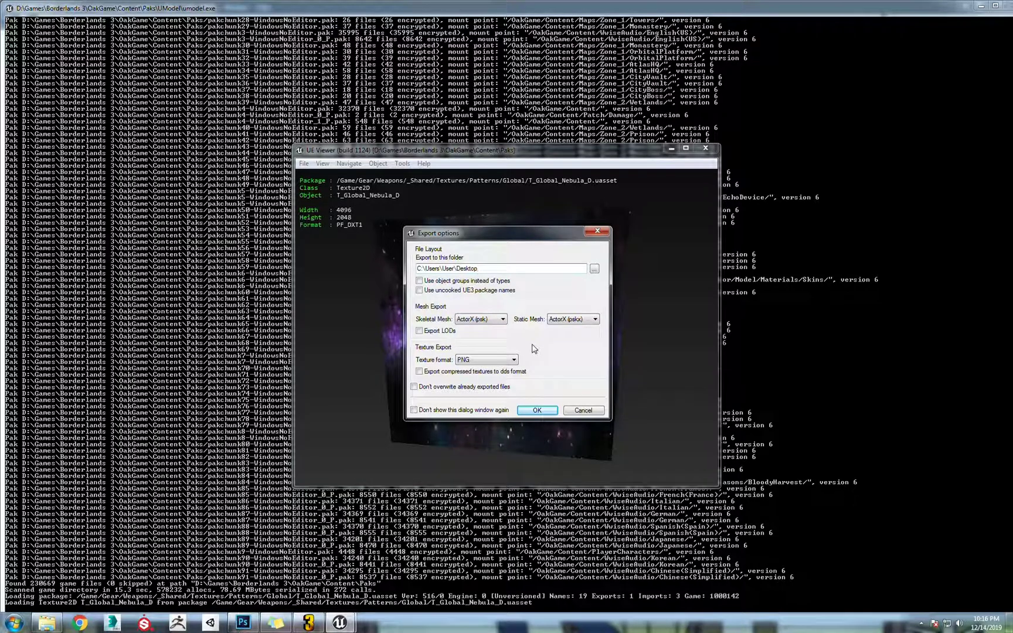
left_click(537, 410)
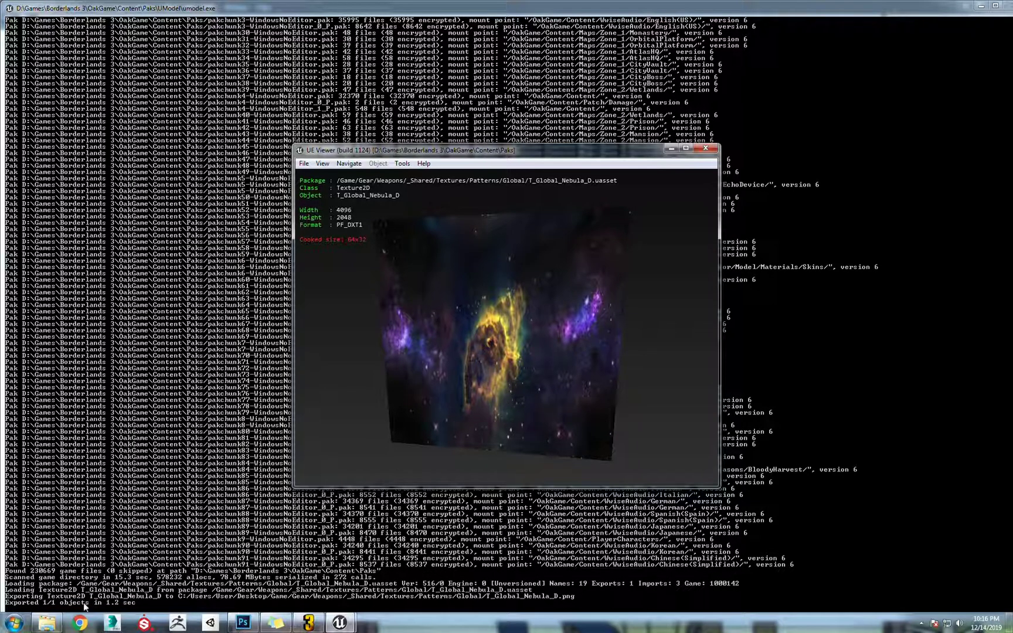
Go to the Desktop in Explorer and open the exported Game folder
left_click(47, 622)
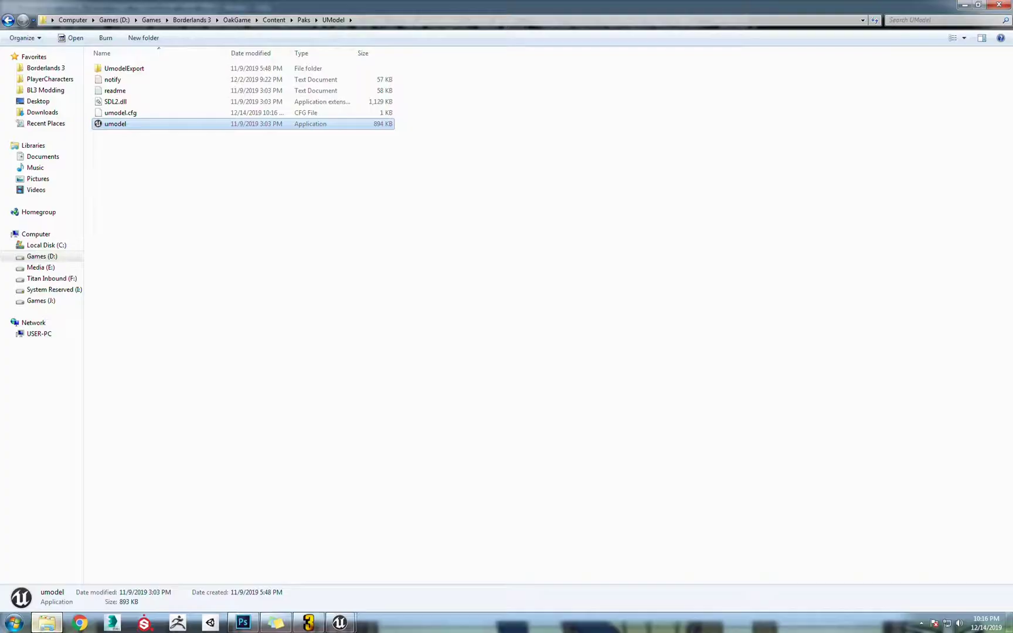
left_click(427, 244)
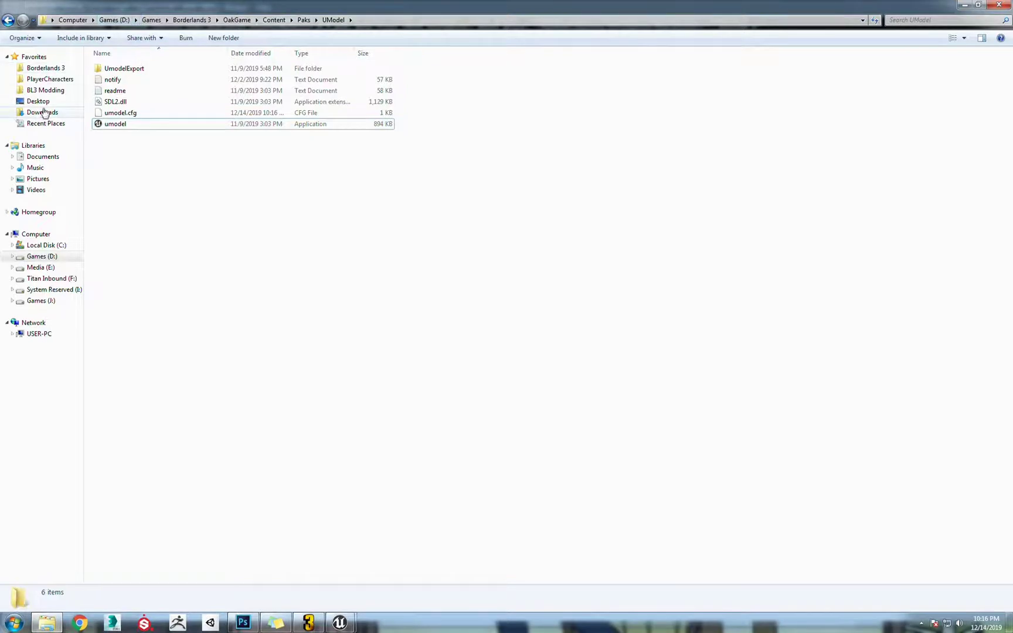
left_click(39, 101)
left_click(164, 63)
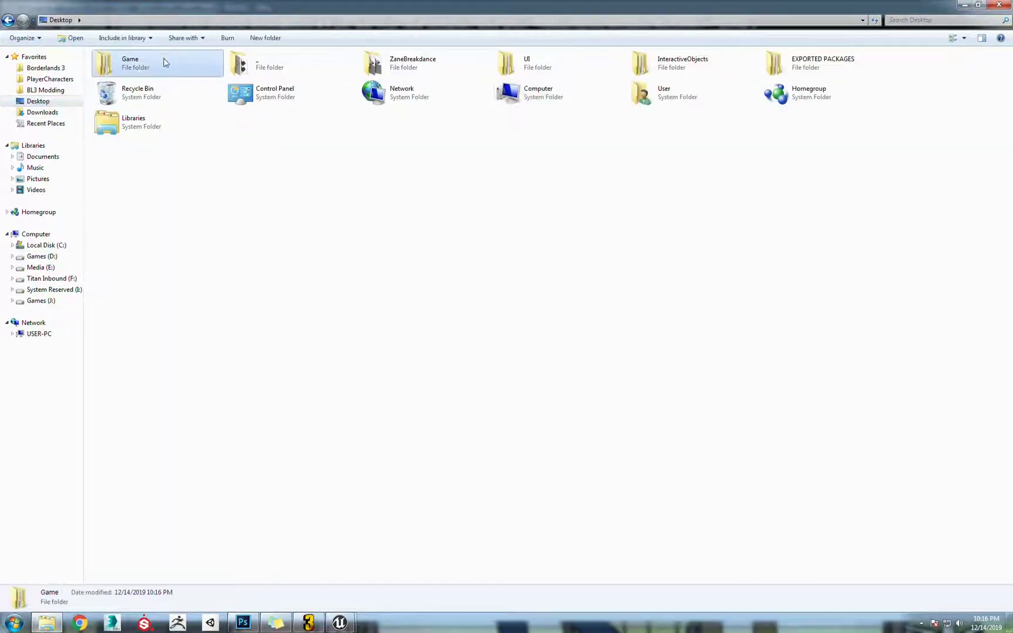
double_click(127, 67)
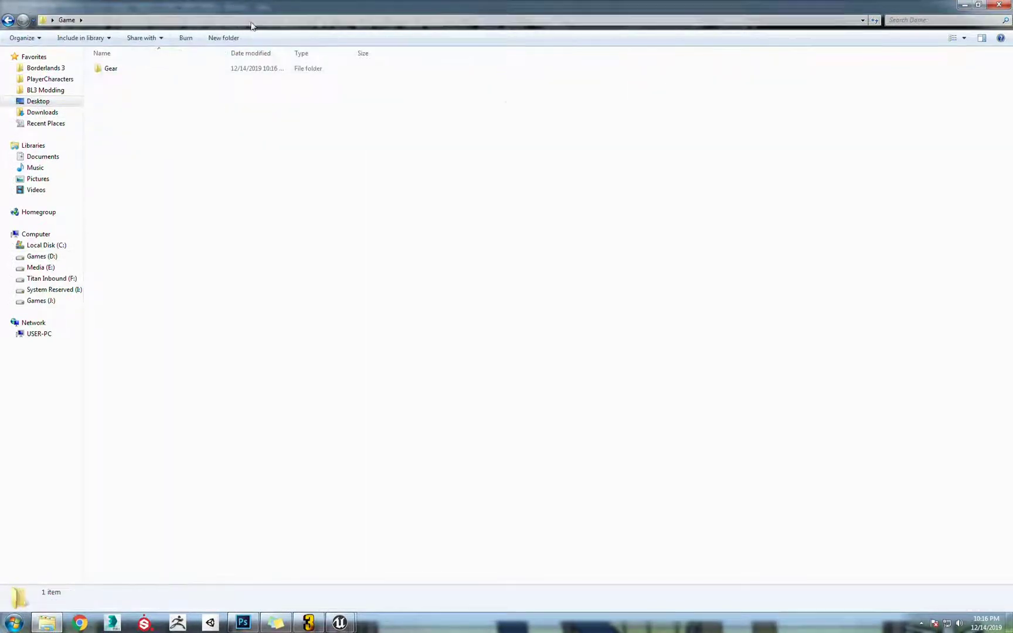
Drill into Gear > Weapons > _Shared > Textures > Patterns > Global and preview T_Global_Nebula_D
double_click(167, 68)
double_click(167, 69)
double_click(167, 68)
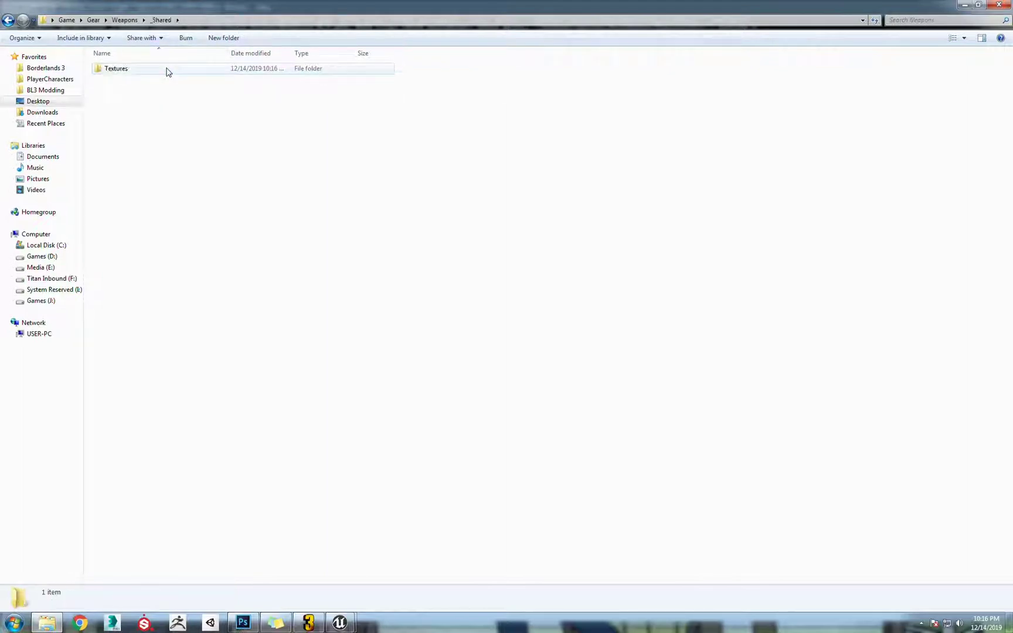
double_click(167, 69)
double_click(167, 69)
double_click(167, 69)
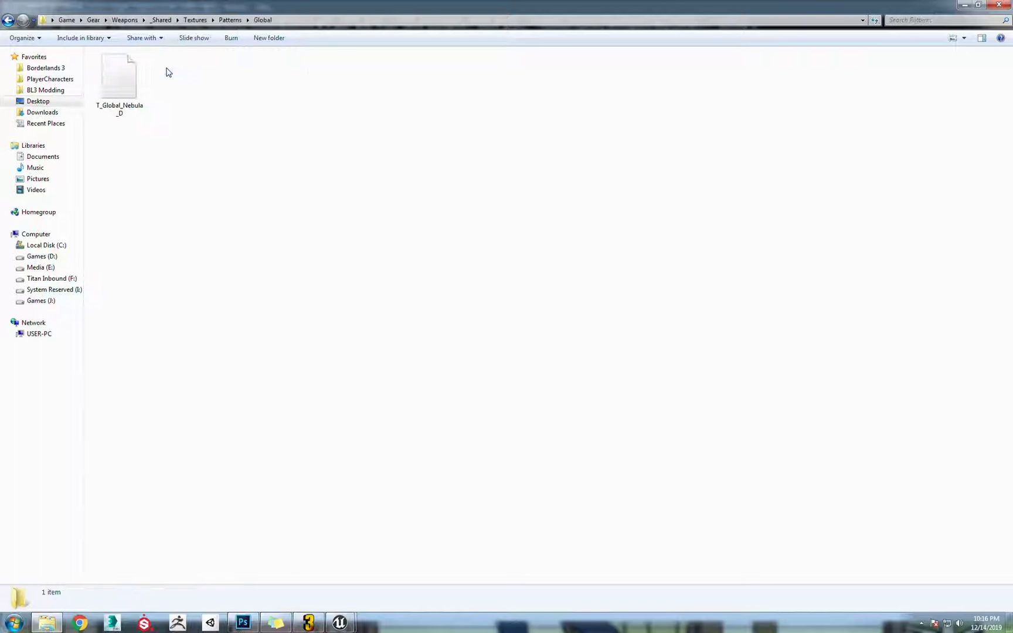
left_click(137, 91)
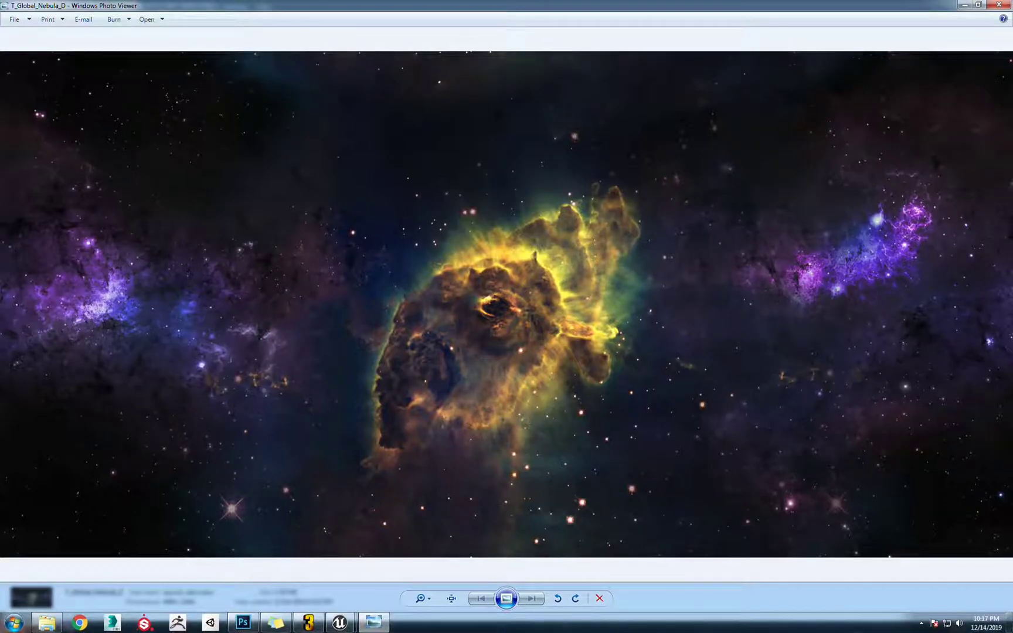
key("alt+F4")
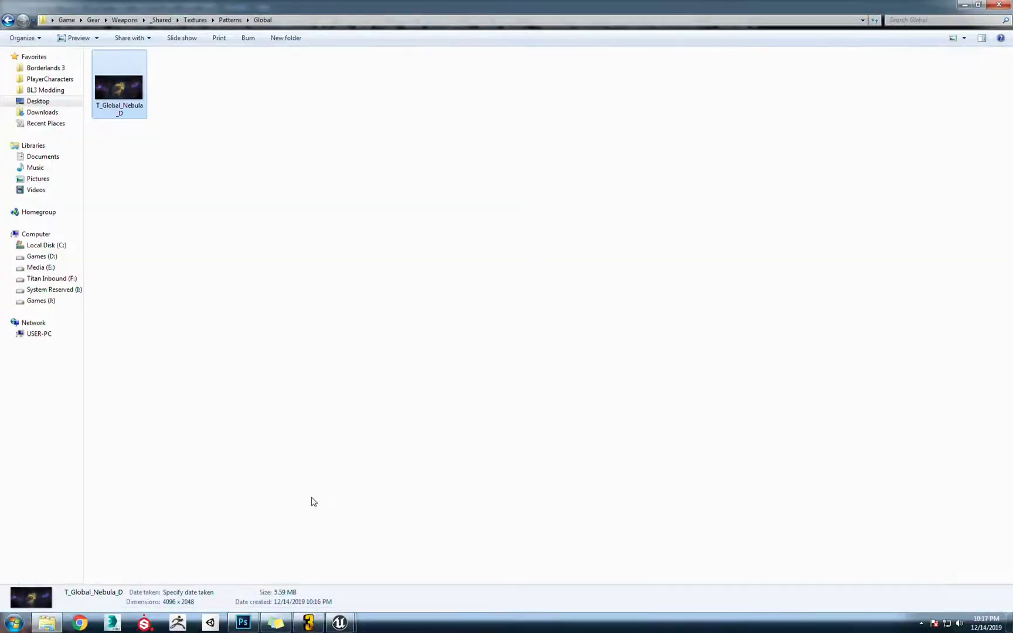
Open T_Global_Nebula_D.png as a Photoshop document and select the whole canvas
left_click(242, 623)
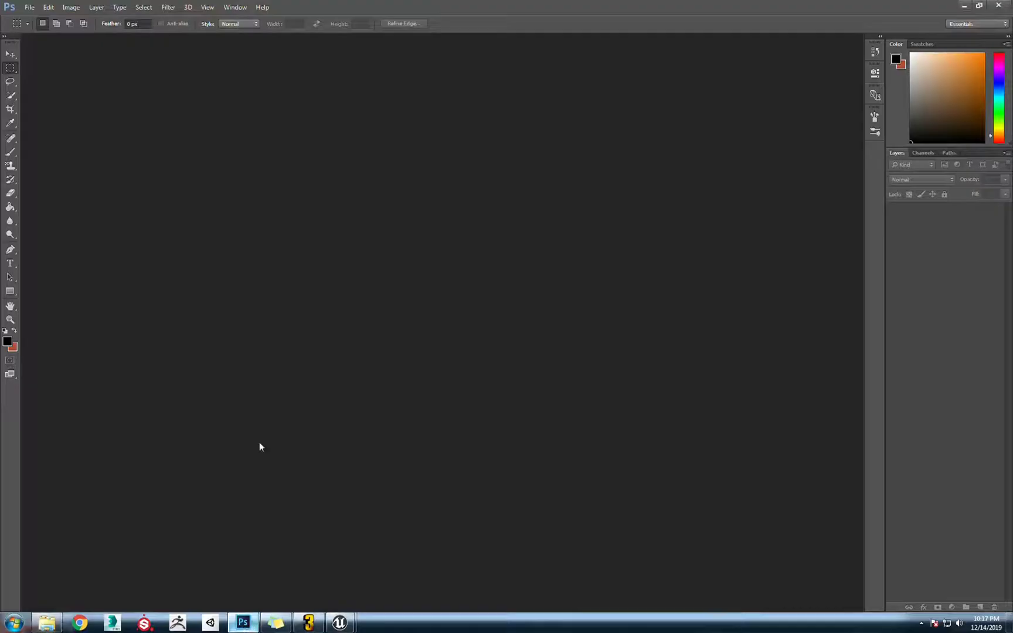
left_click(54, 621)
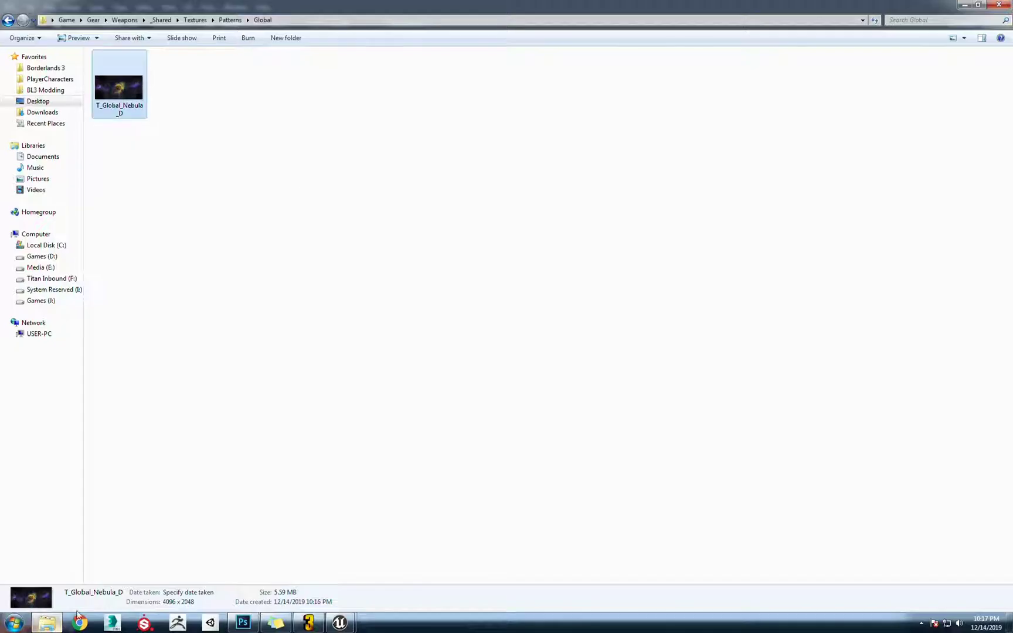
left_click(58, 620)
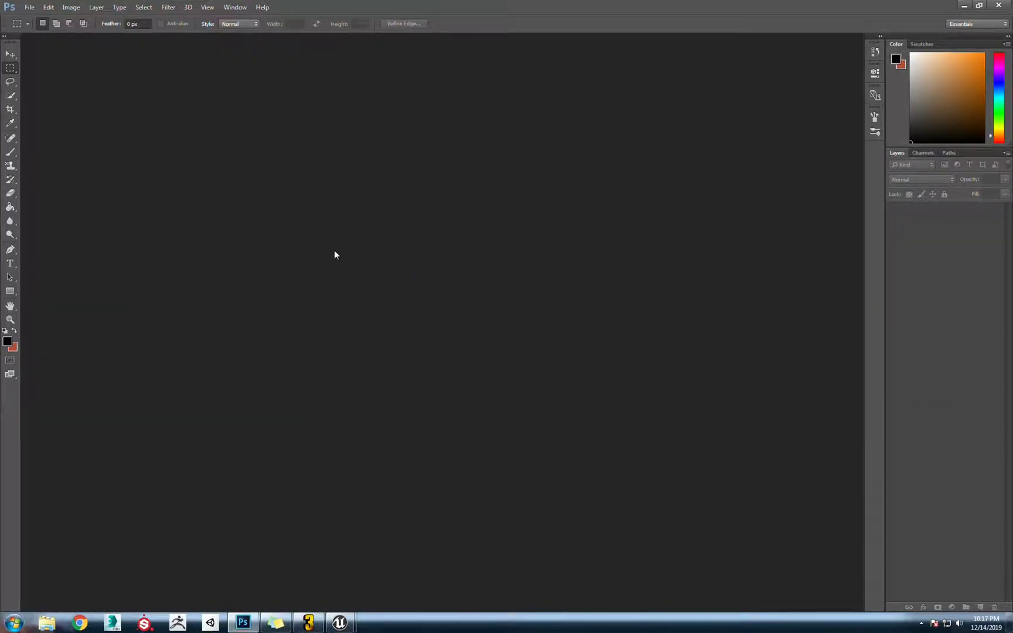
left_click_drag(334, 252, 429, 276)
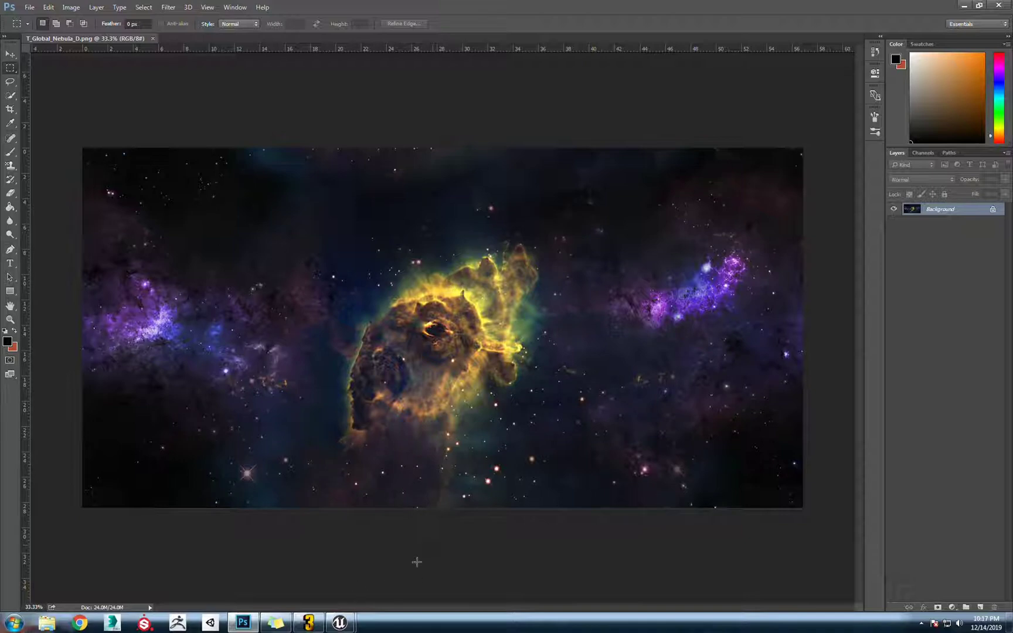
left_click_drag(83, 148, 802, 524)
Load the BOOM skull decal T_TinaDecal_D in UE Viewer, comparing it with T_TinaDecal_C
mouse_move(343, 623)
left_click(399, 560)
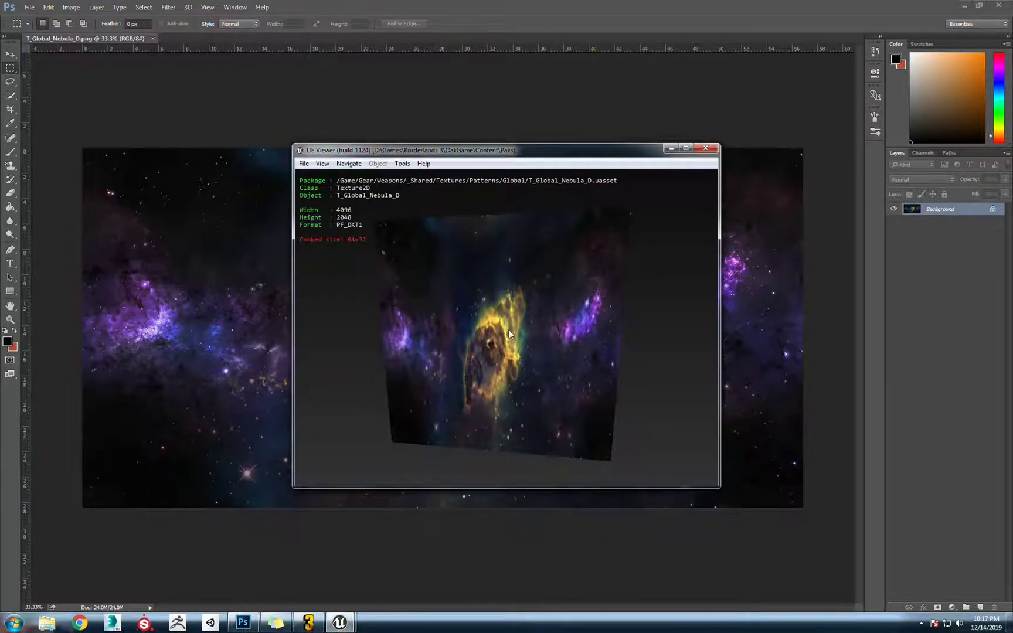
key("o")
left_click_drag(454, 182, 503, 188)
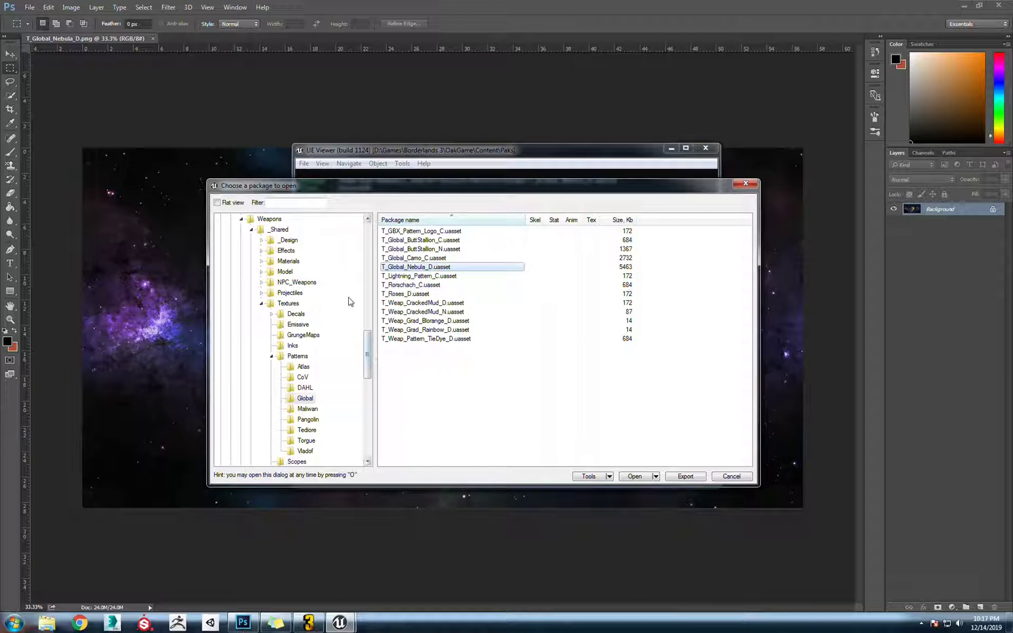
scroll(274, 296, "up", 2)
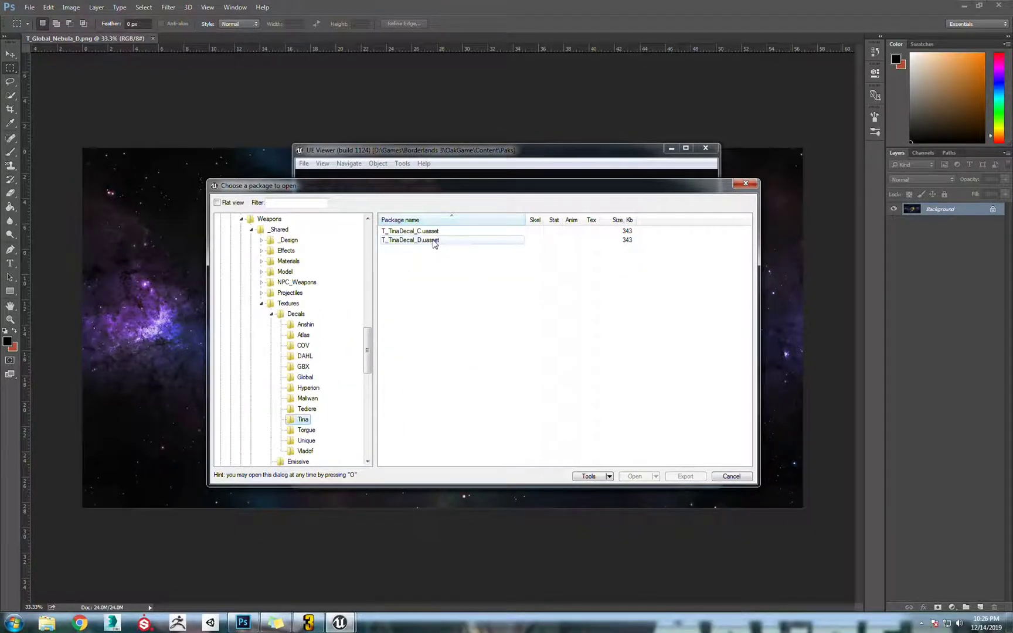
double_click(433, 239)
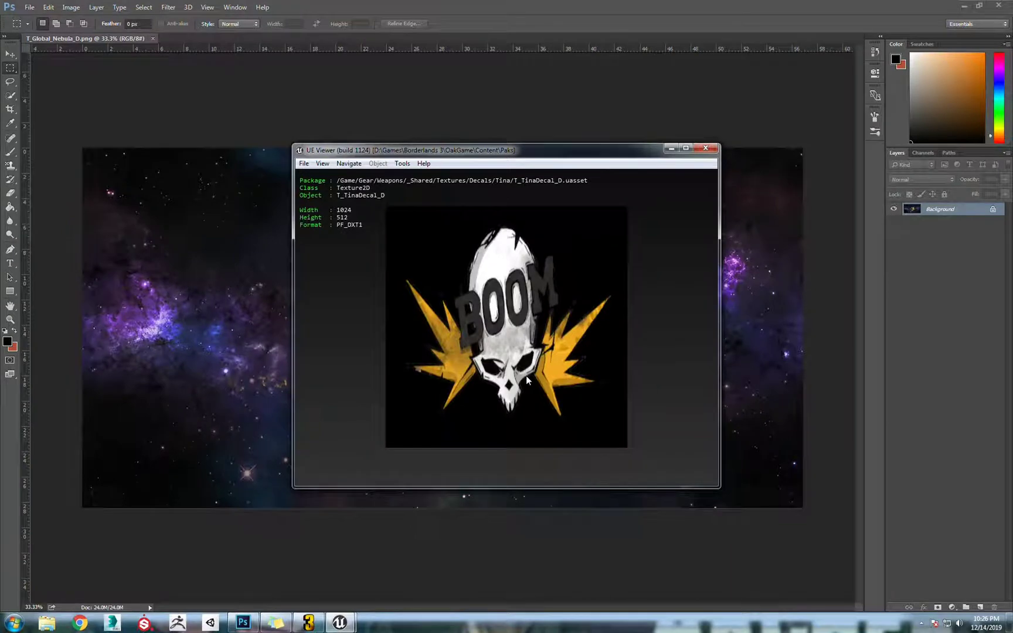
key("o")
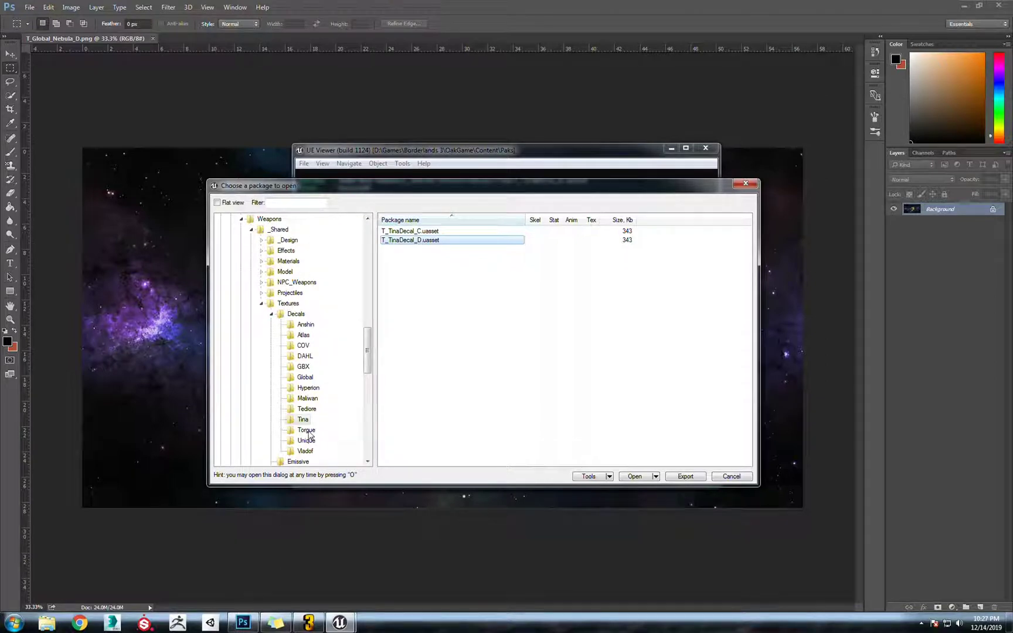
double_click(433, 240)
key("o")
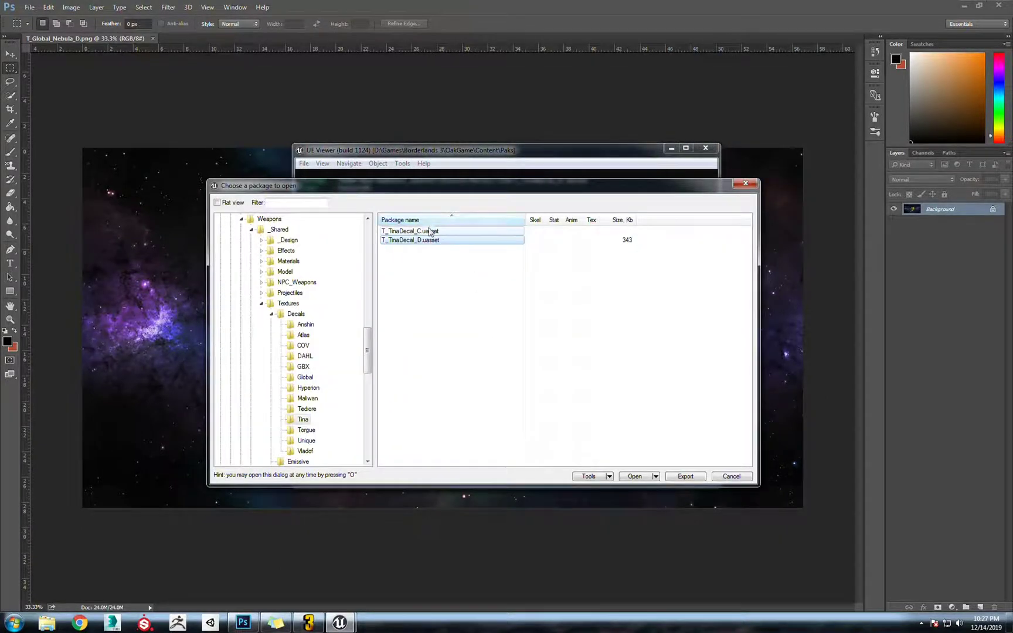
double_click(429, 232)
key("o")
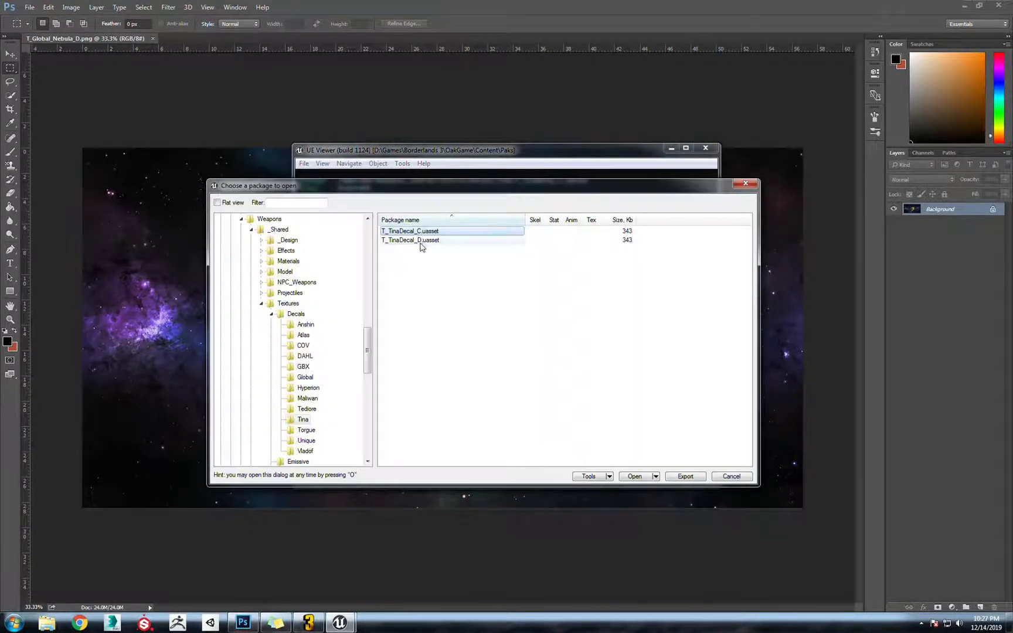
double_click(420, 241)
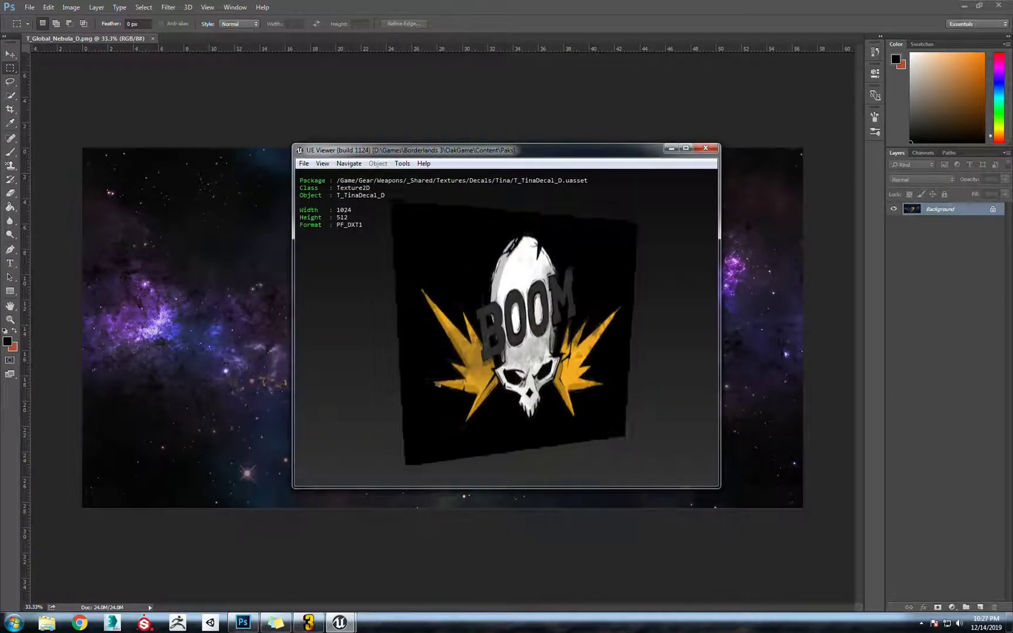
Export the T_TinaDecal_D decal as a PNG to the desktop
left_click_drag(528, 264, 516, 259)
left_click(400, 164)
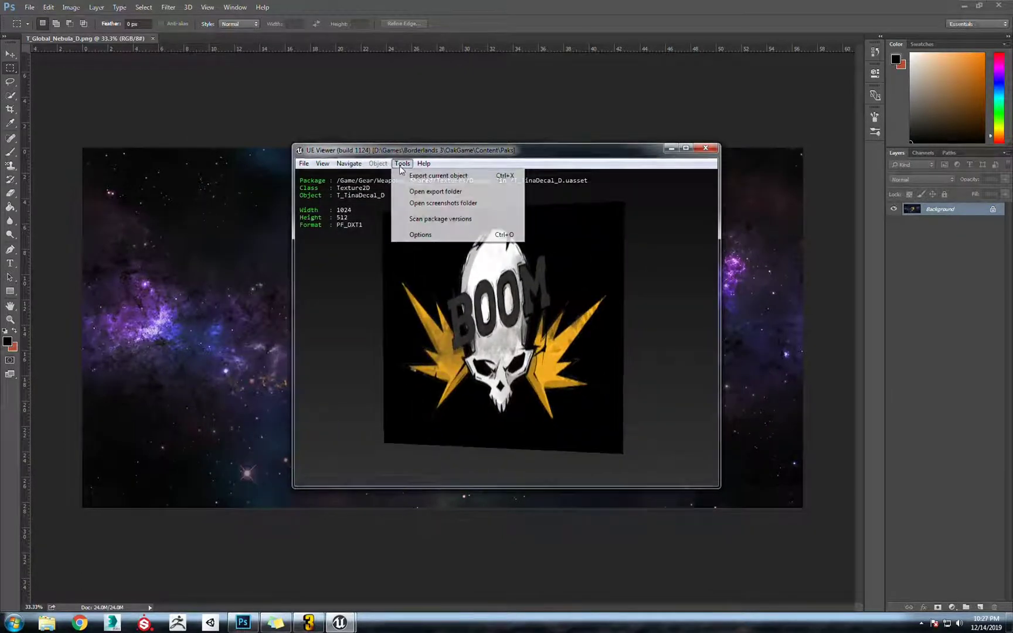
left_click(445, 176)
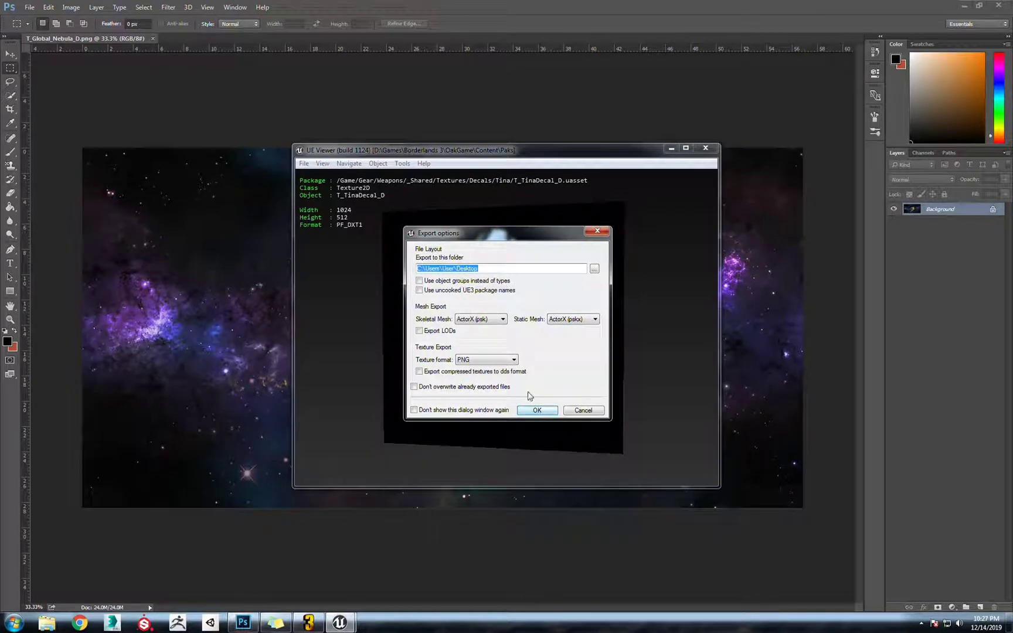
left_click(534, 410)
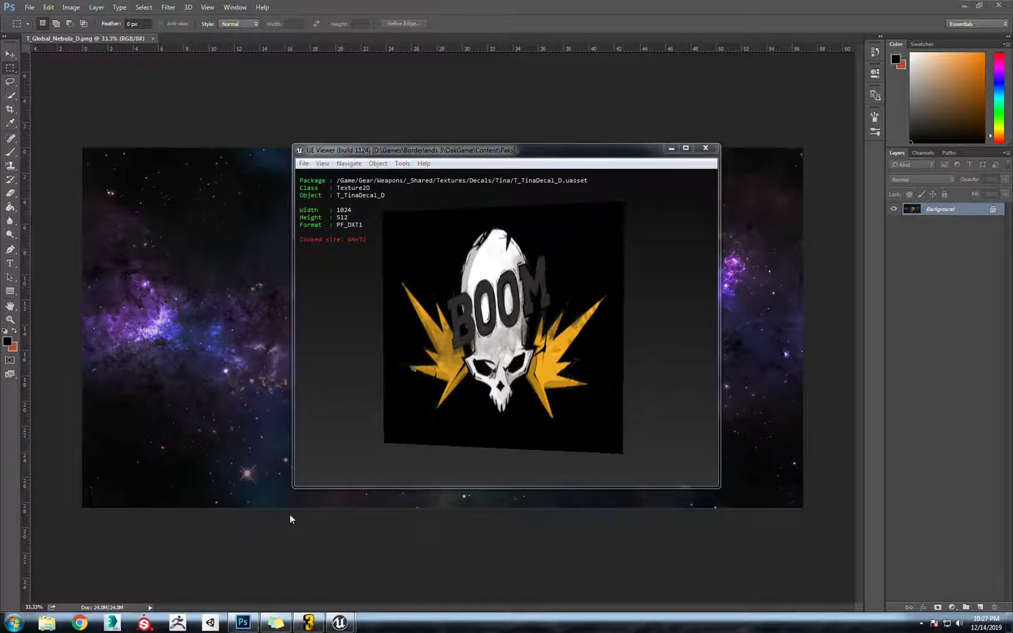
left_click(383, 548)
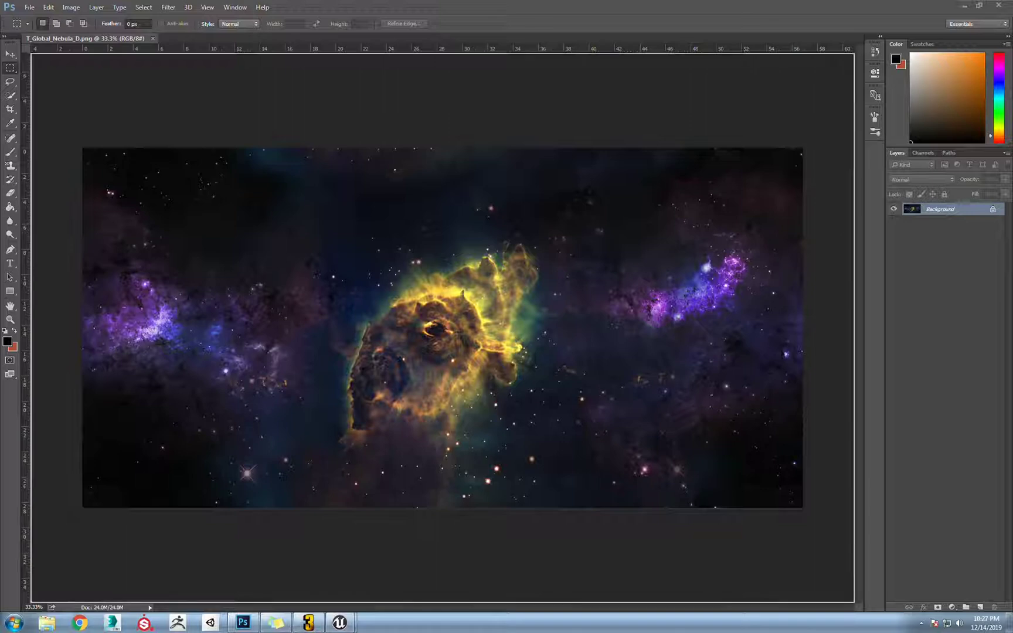
Place T_TinaDecal_D.png centred on the nebula, scale it to about 283%, and rasterize it
left_click_drag(1012, 210, 818, 210)
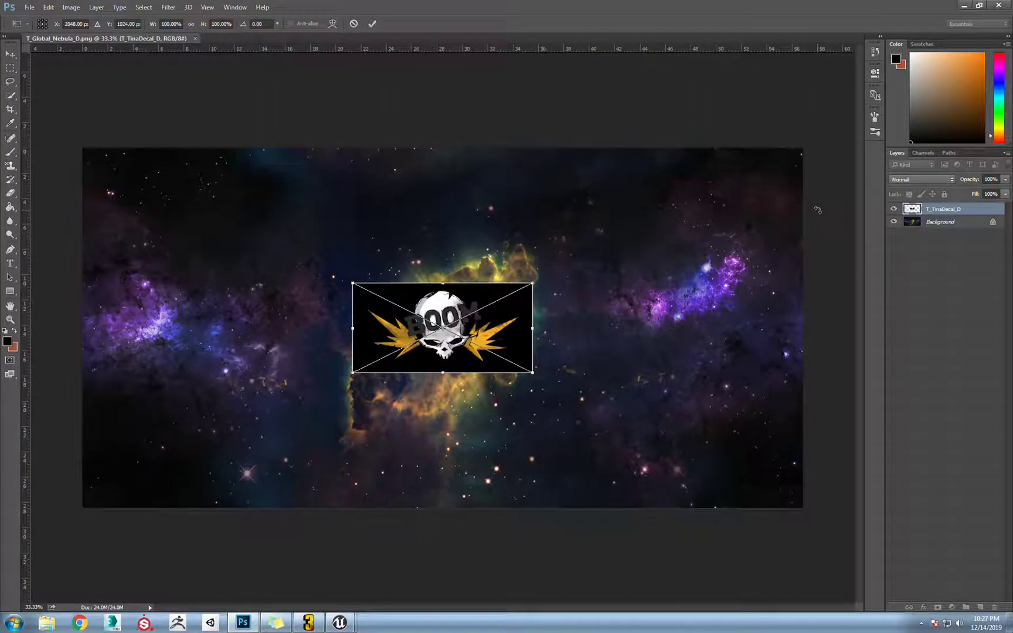
left_click_drag(534, 282, 707, 215, "alt+shift")
key("Return")
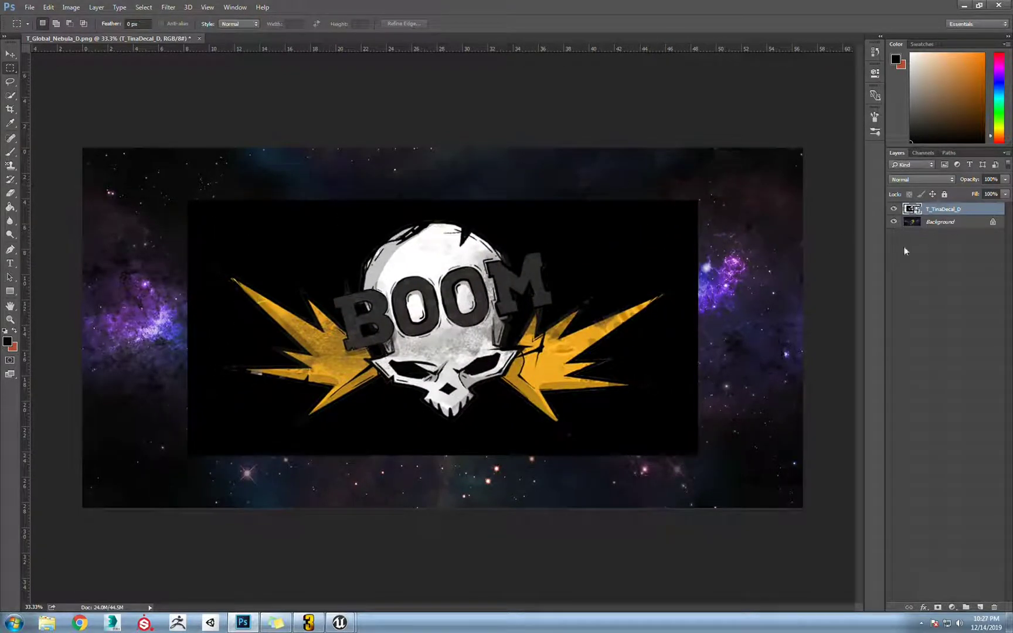
right_click(944, 212)
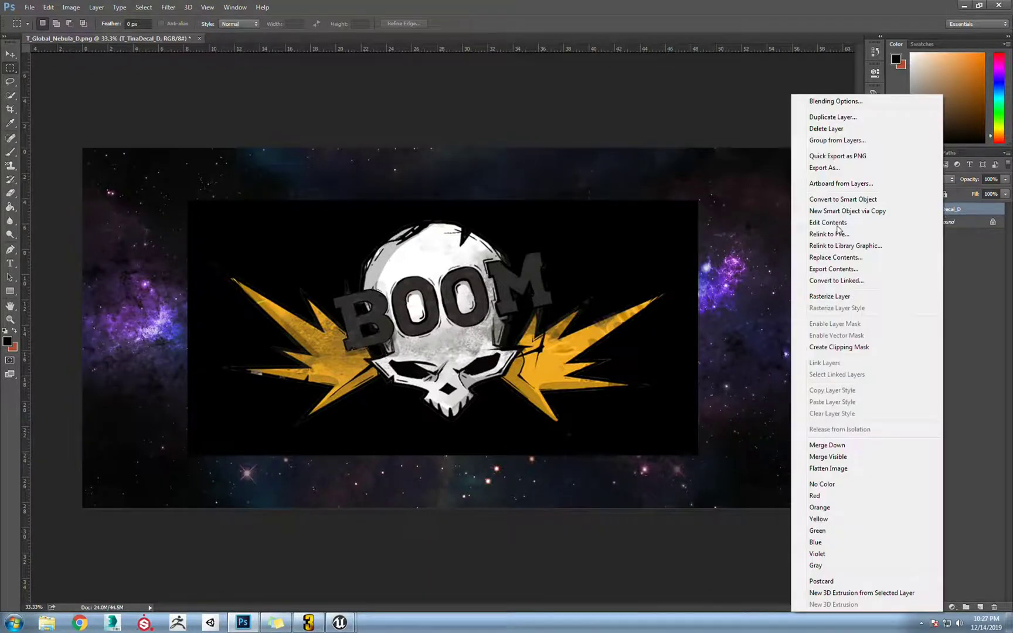
left_click(844, 296)
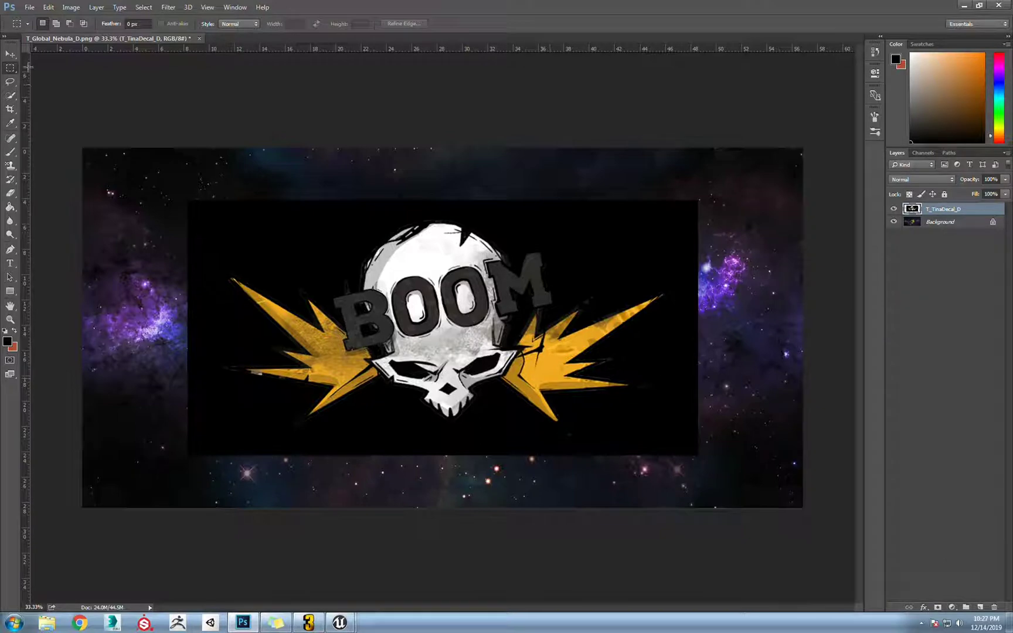
Select the decal's black background by colour, deselect, and open the layer's blending options
left_click(10, 95)
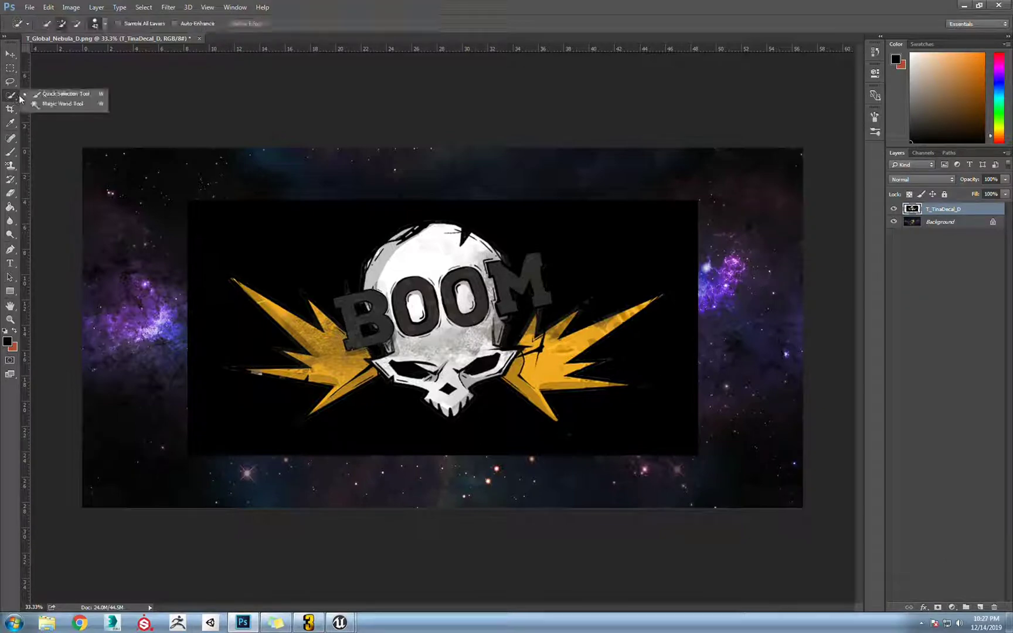
left_click(59, 104)
left_click(285, 249)
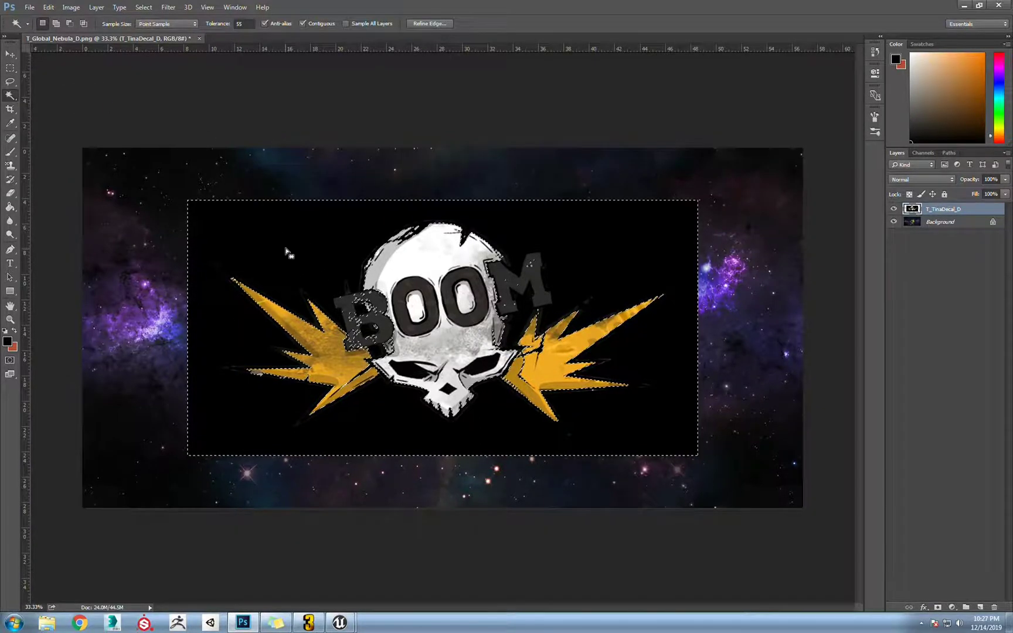
key("ctrl+d")
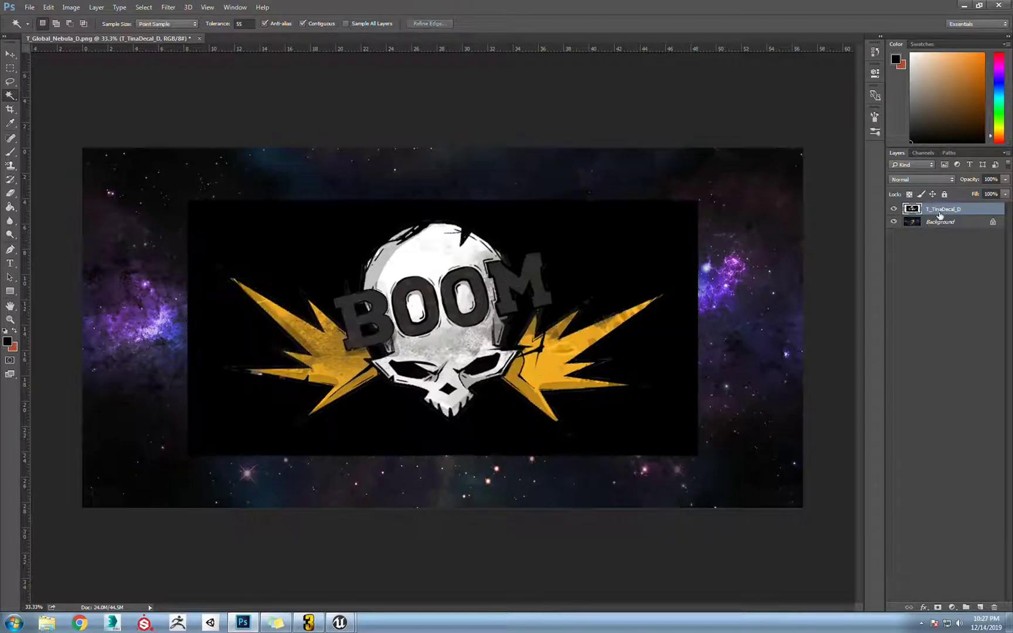
double_click(916, 212)
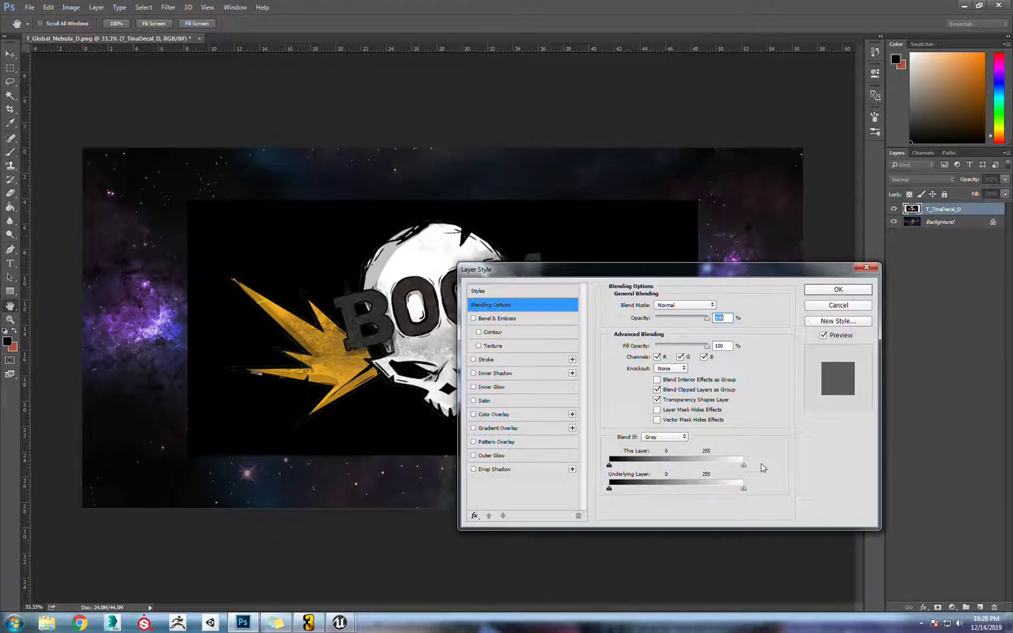
Set the Blend If This Layer black slider to 18/33 so the decal's black background drops out
left_click_drag(609, 465, 627, 466)
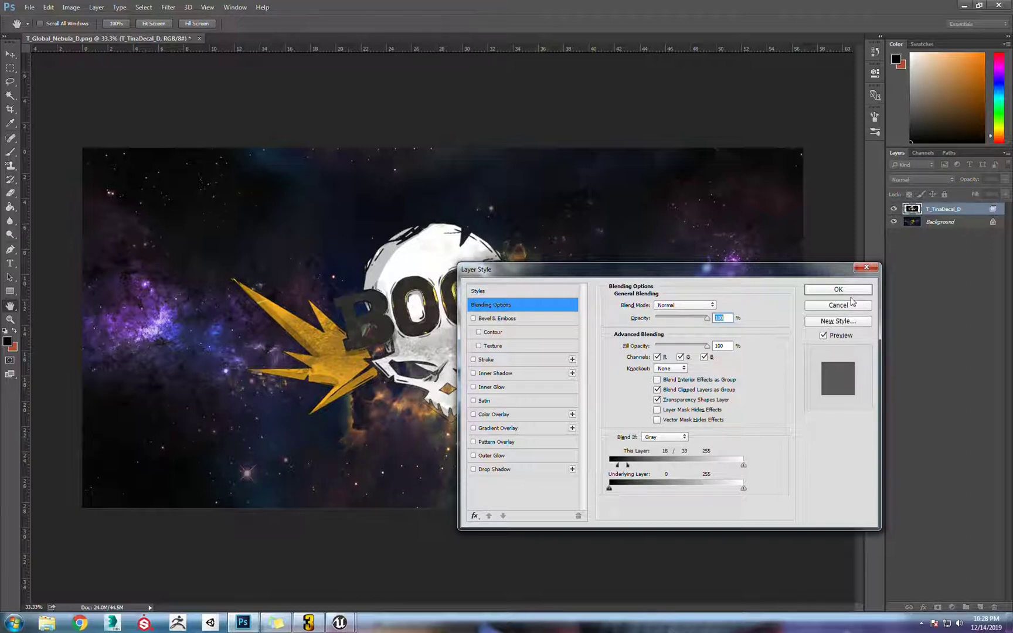
left_click(846, 289)
left_click(10, 68)
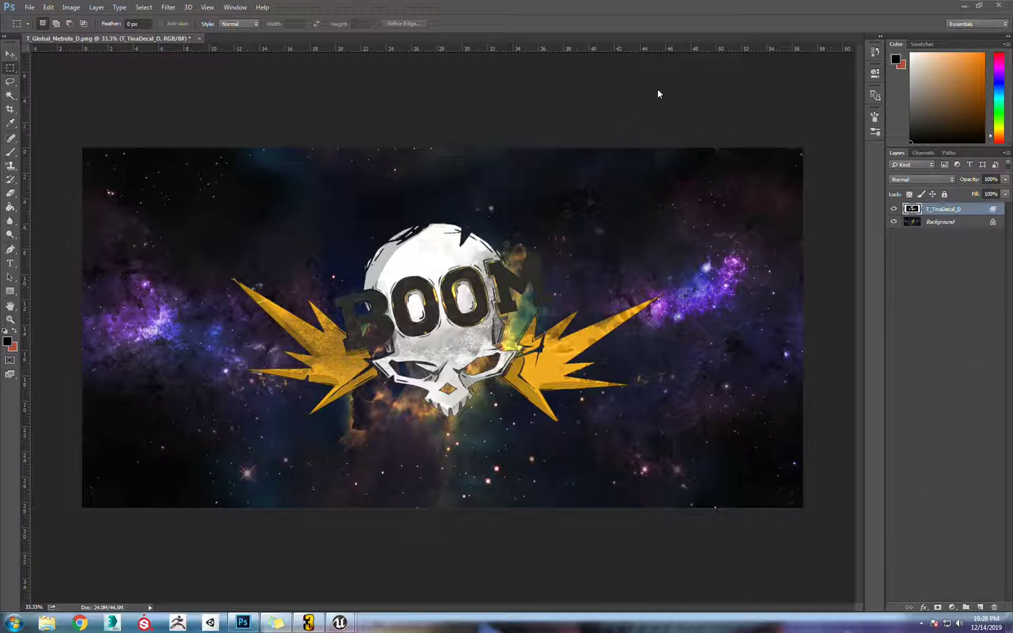
Unlock the Background nebula layer and desaturate it with Hue/Saturation at -100
key("ctrl+shift+n")
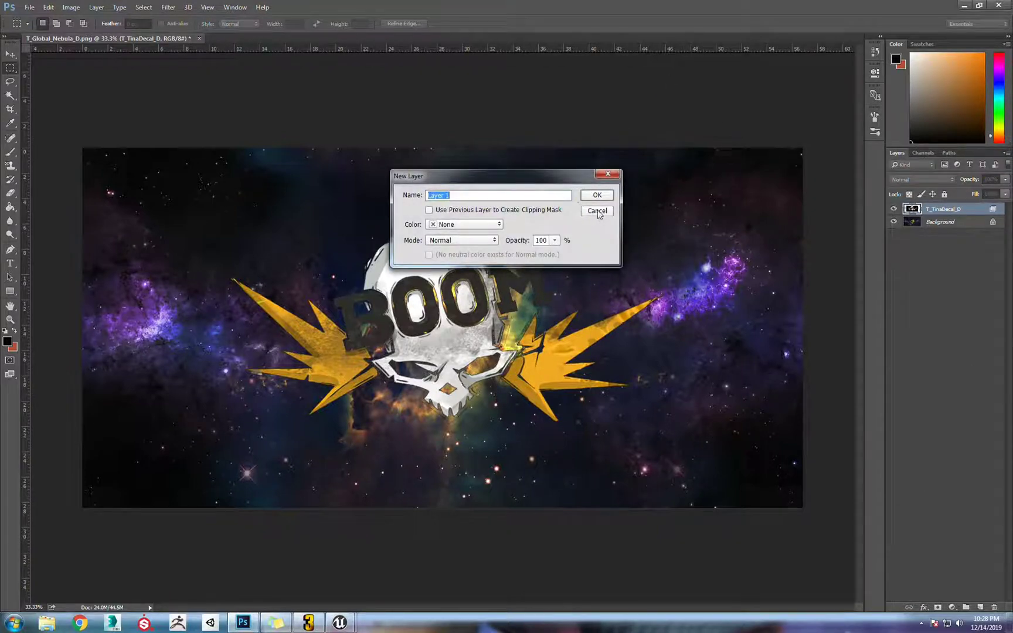
left_click(596, 210)
left_click(938, 223)
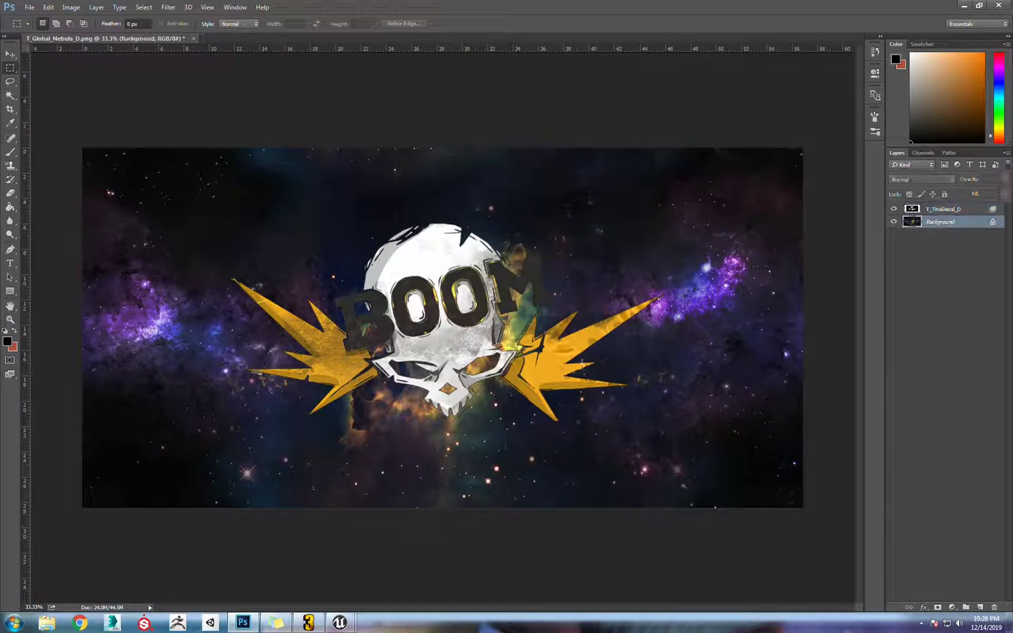
key("ctrl+u")
left_click(598, 180)
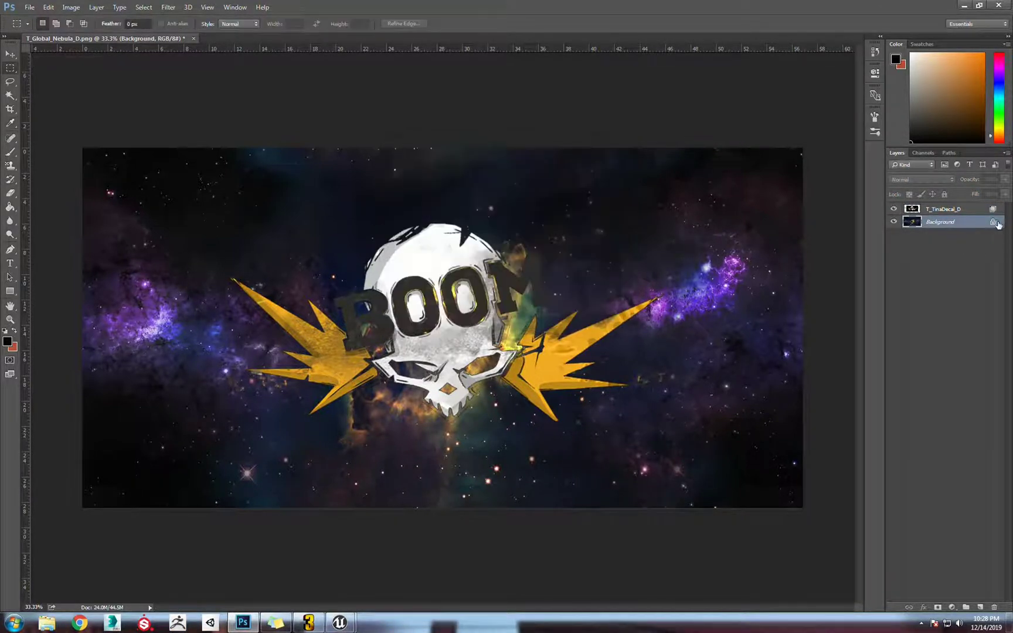
left_click(992, 222)
key("ctrl+u")
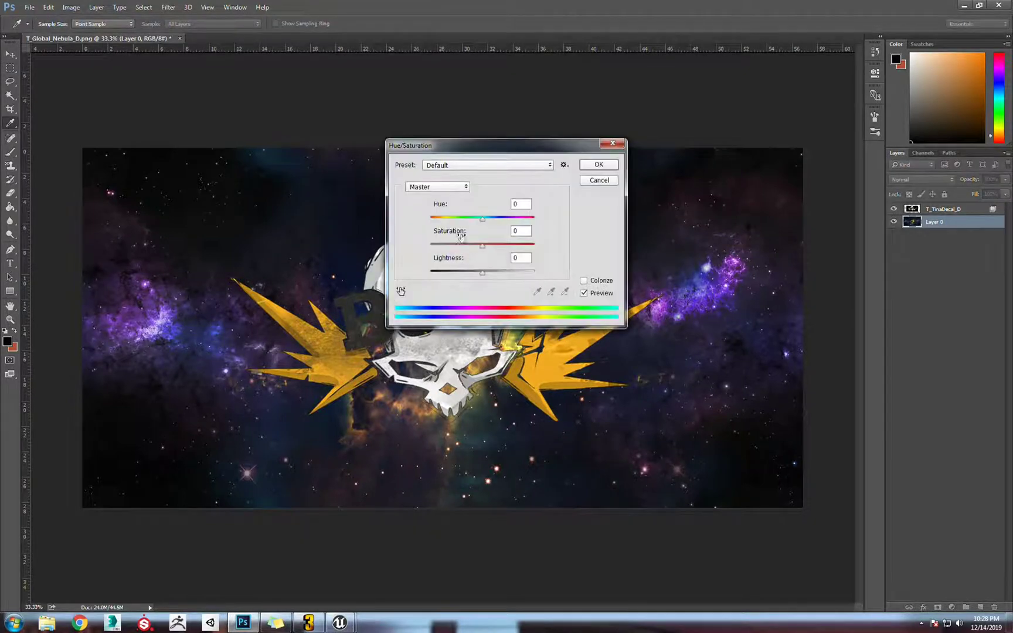
left_click_drag(482, 245, 429, 246)
left_click(599, 164)
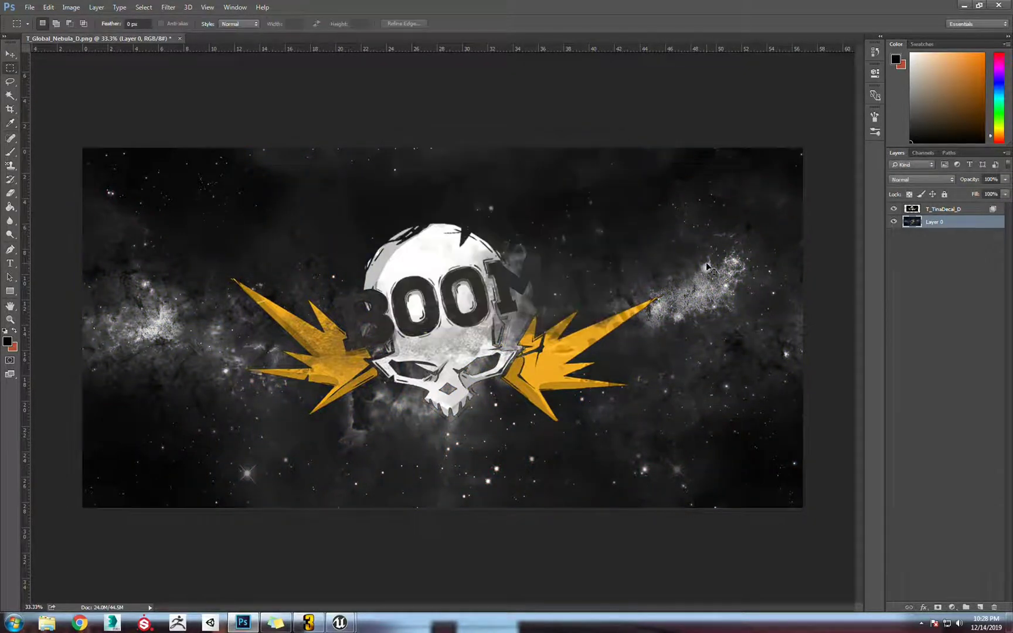
Fill a new Layer 1 with pink using the Paint Bucket and blend it in Color Dodge
key("ctrl+shift+n")
left_click(596, 194)
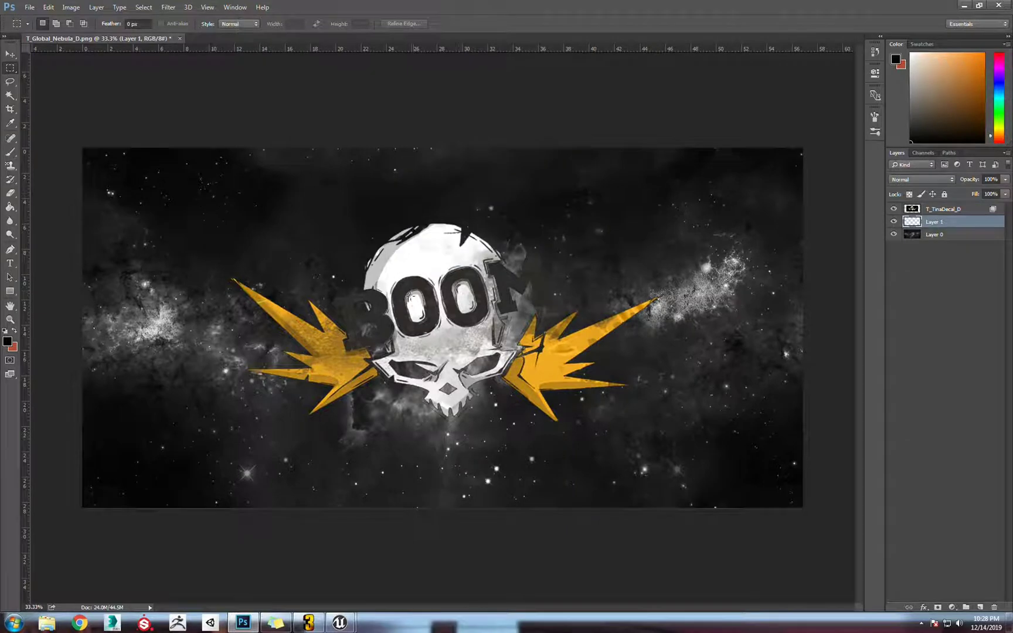
key("g")
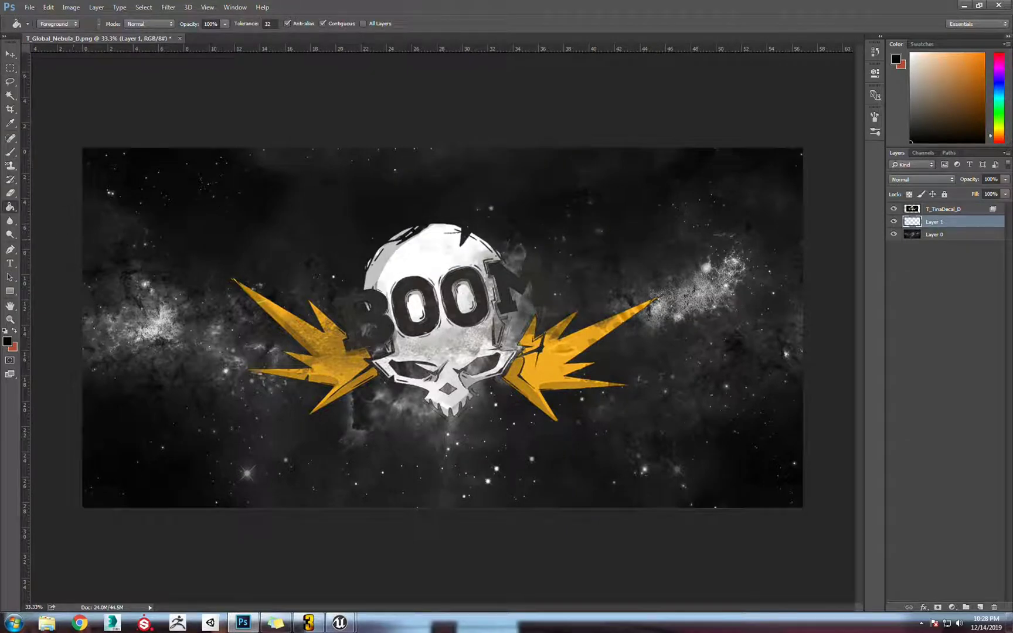
right_click_drag(649, 228, 659, 220, "alt+shift")
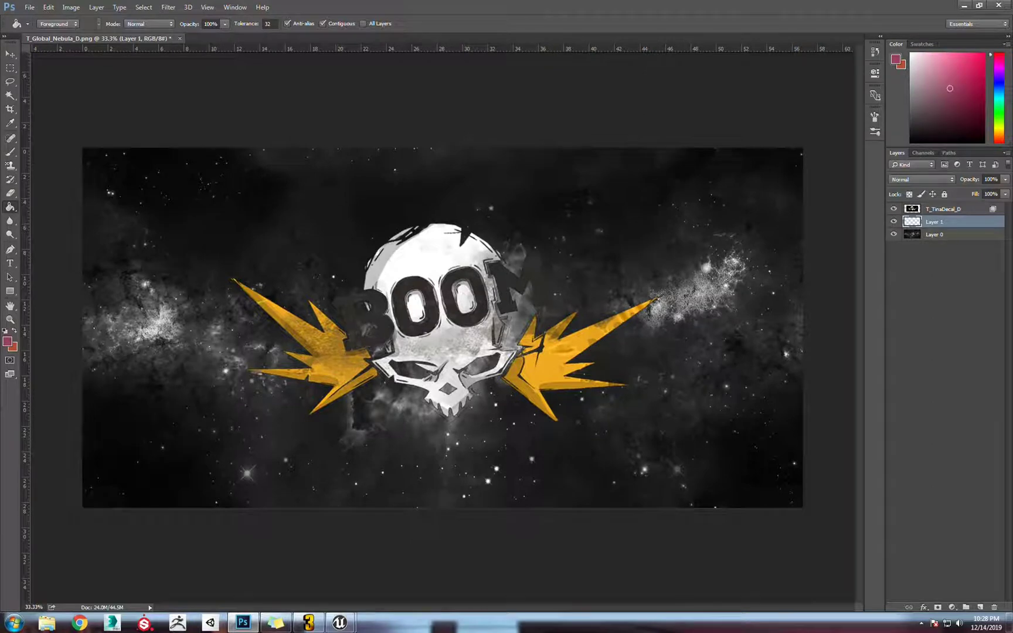
left_click(618, 304)
scroll(934, 181, "down", 4)
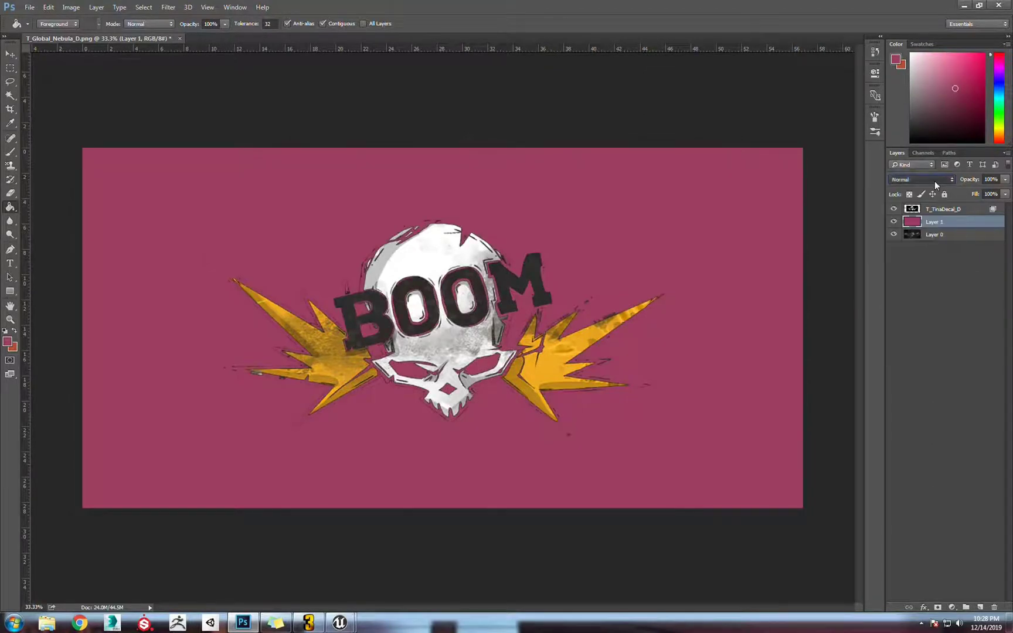
scroll(935, 182, "down", 5)
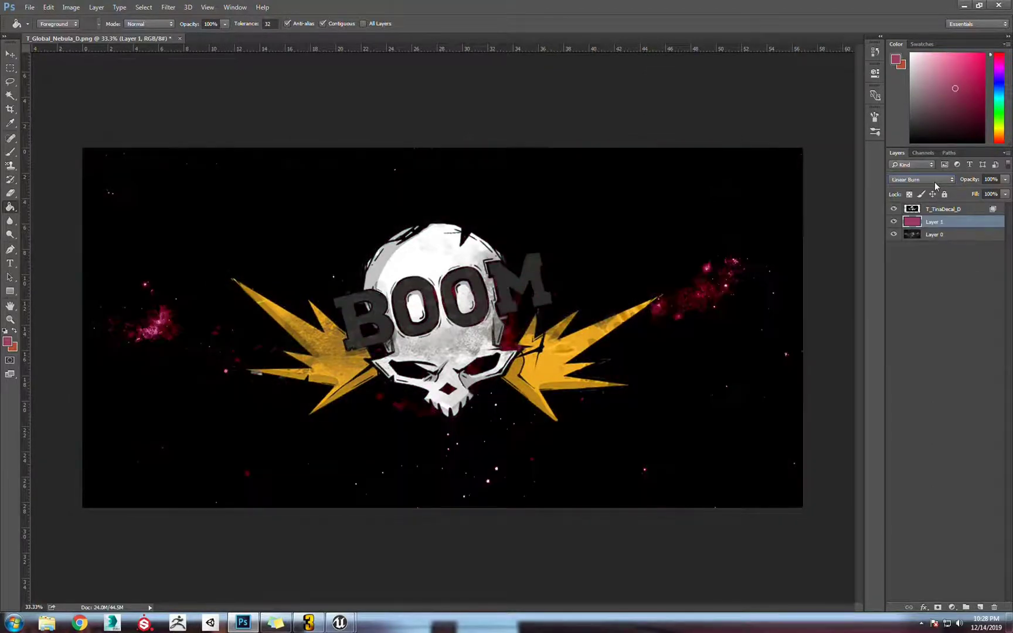
scroll(934, 183, "down", 1)
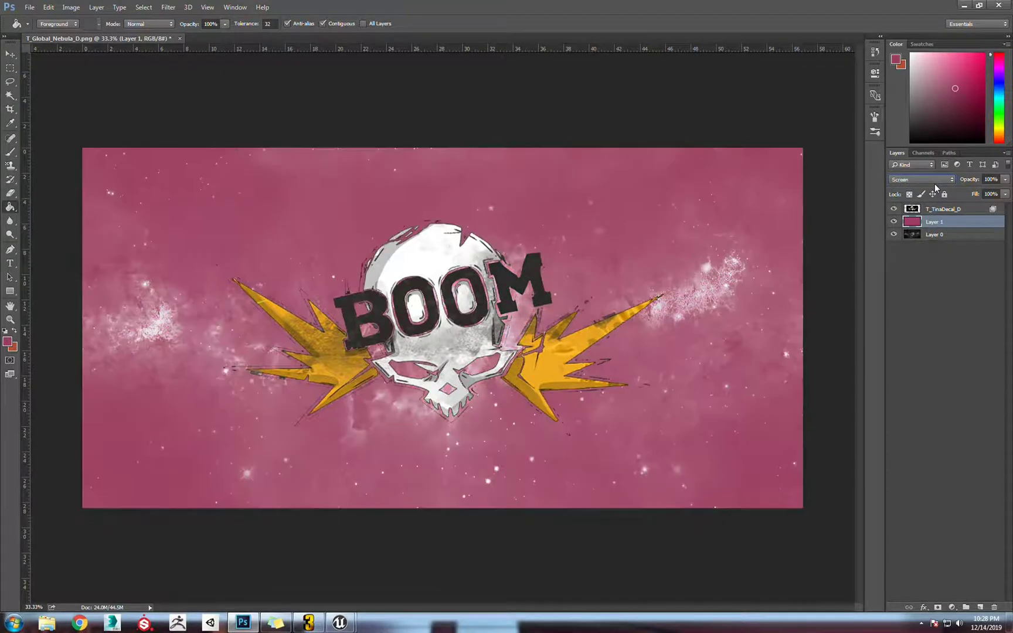
scroll(934, 184, "up", 1)
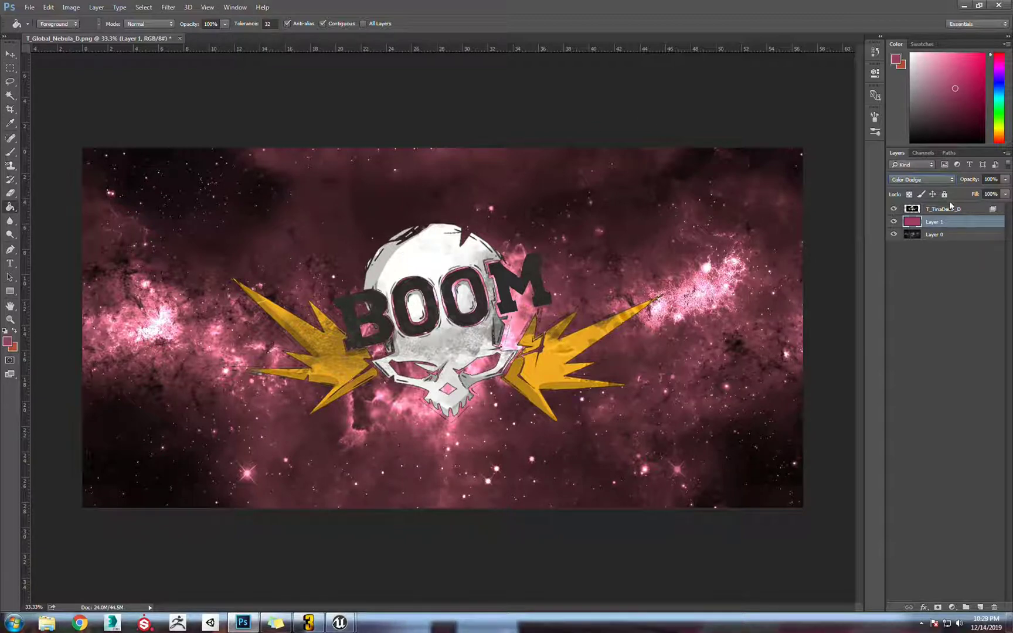
Save the texture as PNG T_Global_Nebula_D, prefixing the old copy's name with '~'
key("ctrl+shift+s")
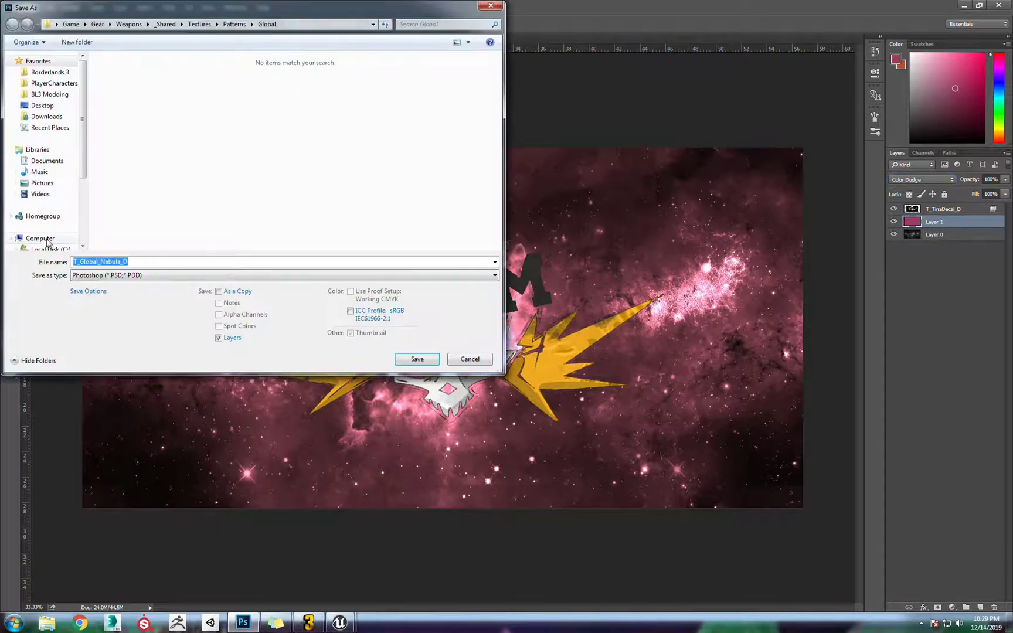
left_click(154, 276)
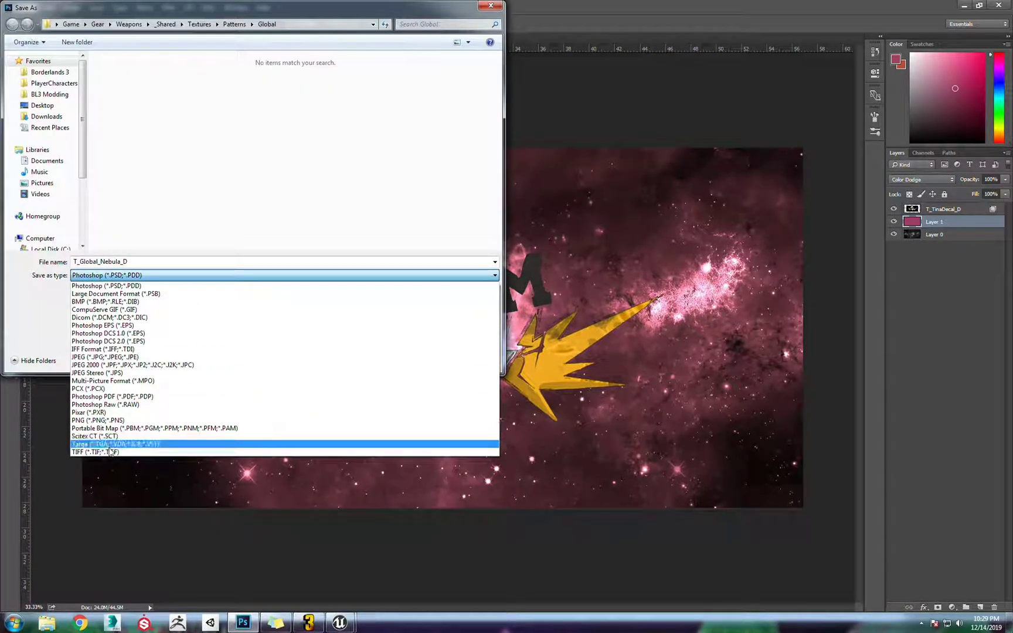
left_click(98, 420)
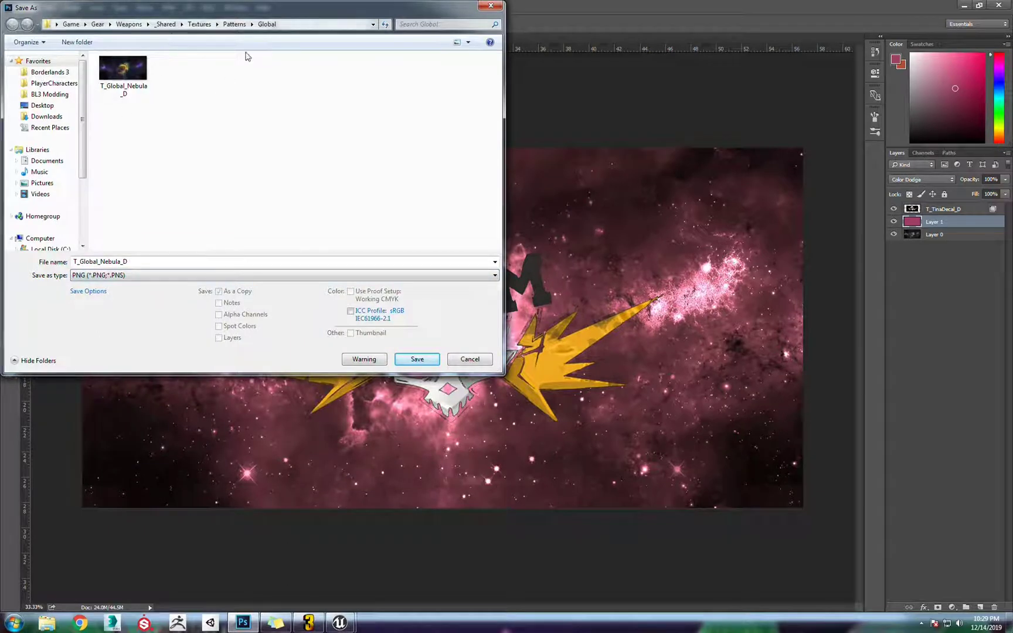
left_click(103, 89)
left_click(264, 138)
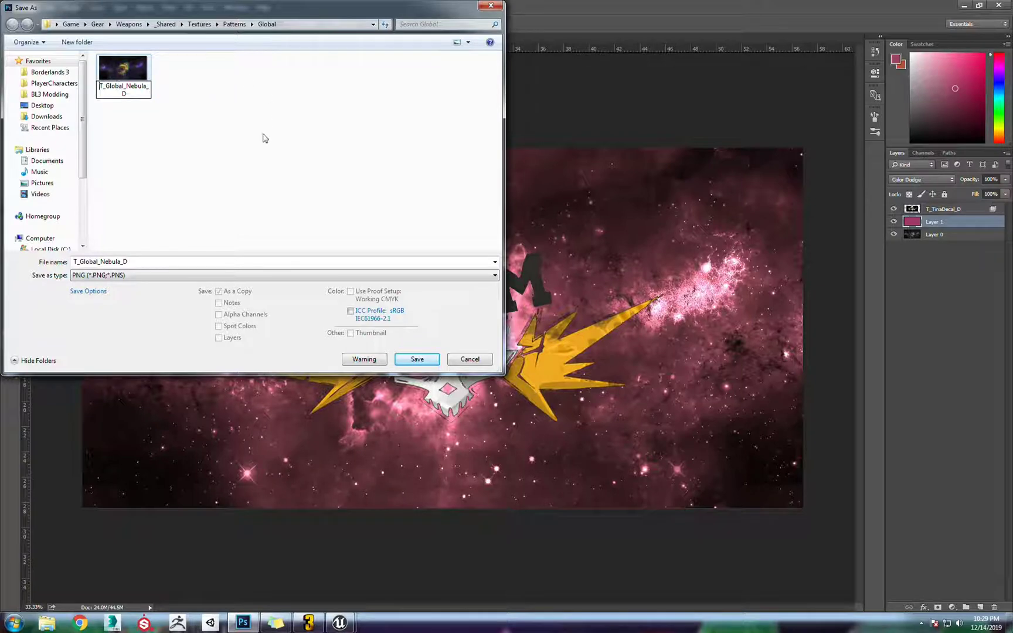
type("~")
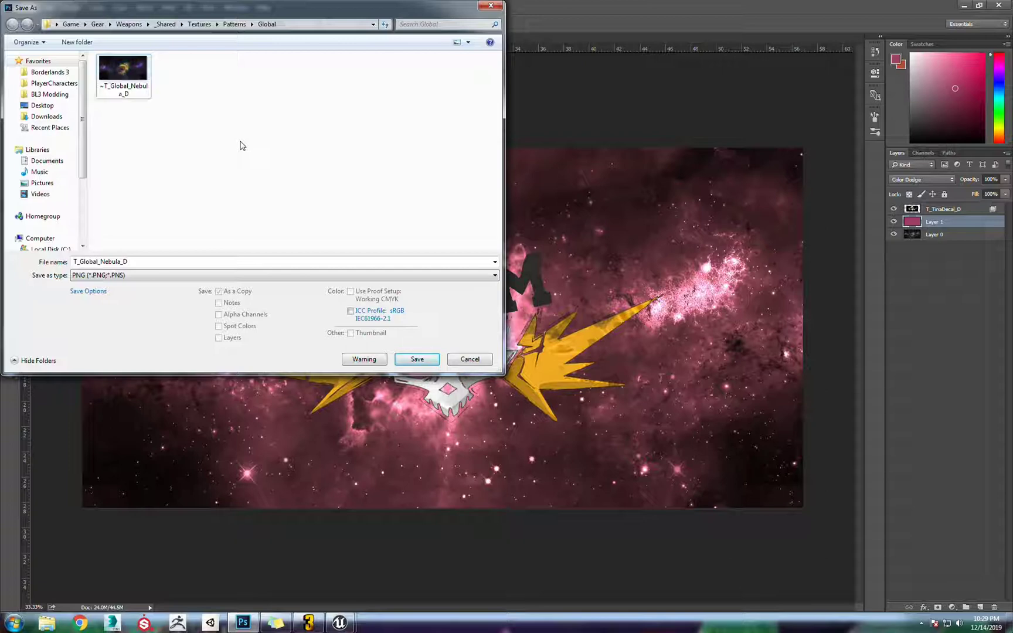
double_click(98, 262)
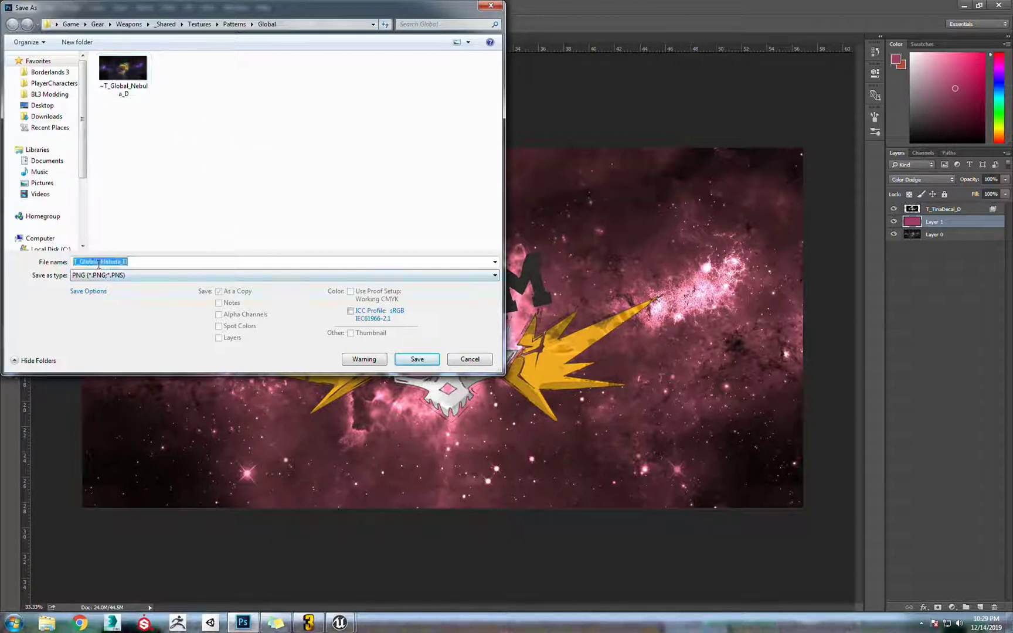
left_click(140, 262)
left_click(417, 359)
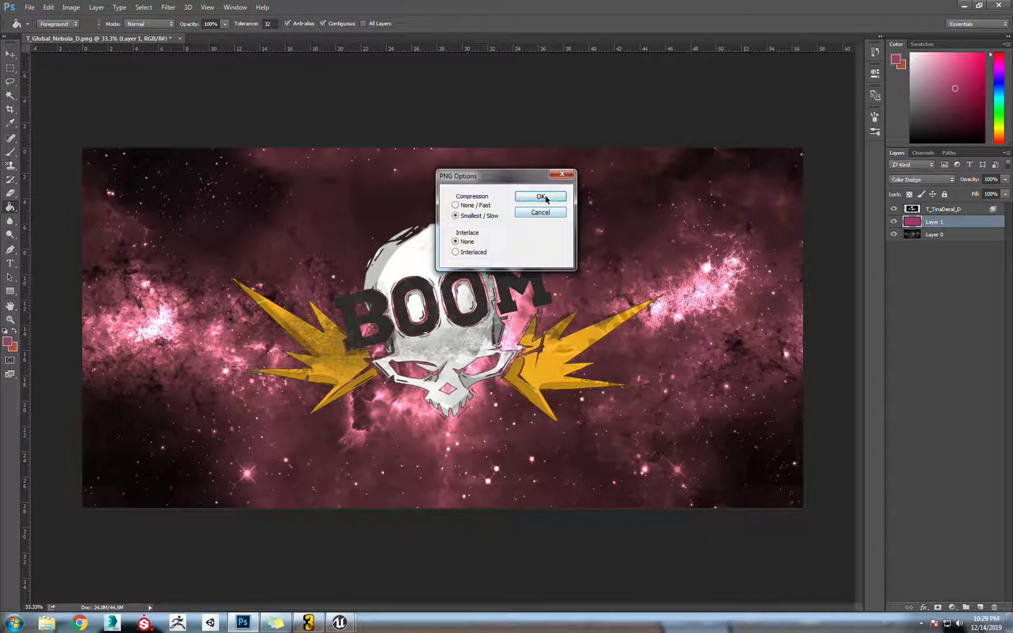
left_click(540, 197)
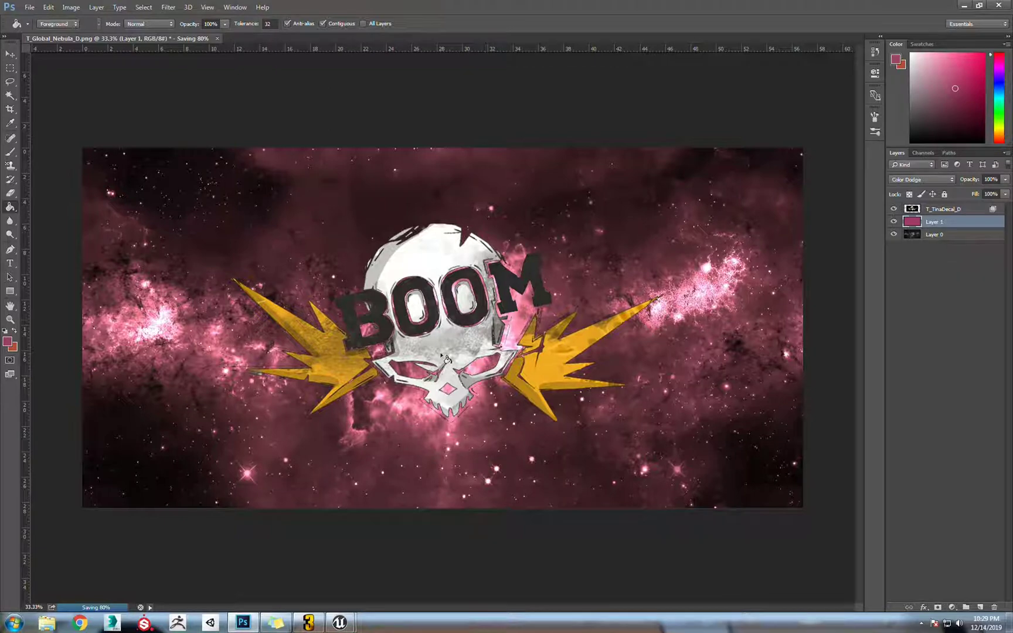
Switch back to the Rectangular Marquee tool and launch Unreal Engine
left_click(11, 68)
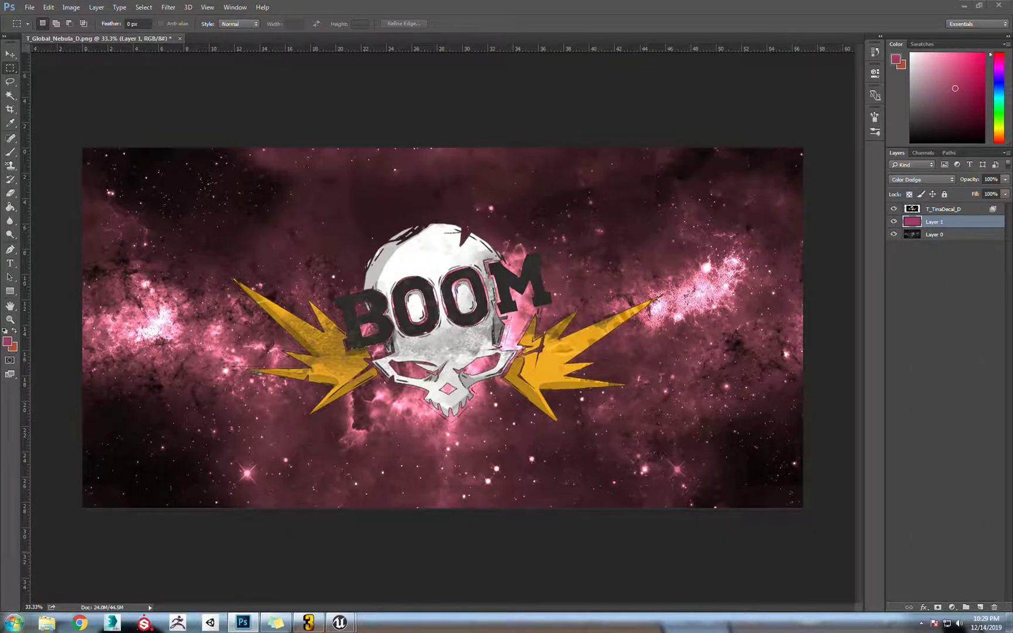
left_click(13, 622)
left_click(81, 295)
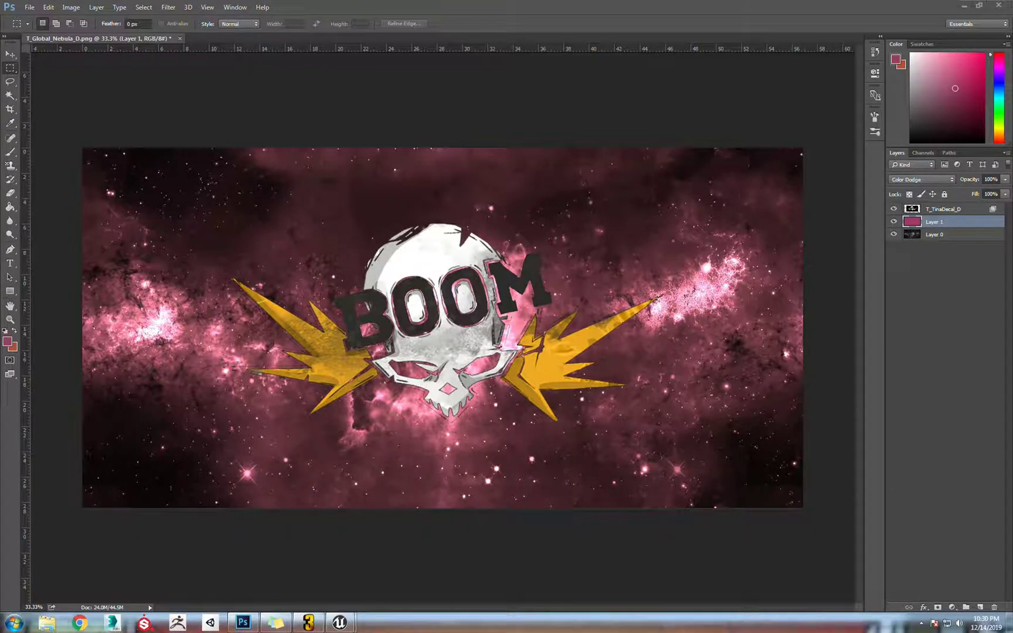
Read File version 4.20.3.0 in the Borderlands3 executable's Details, then minimize the game folder
left_click(47, 622)
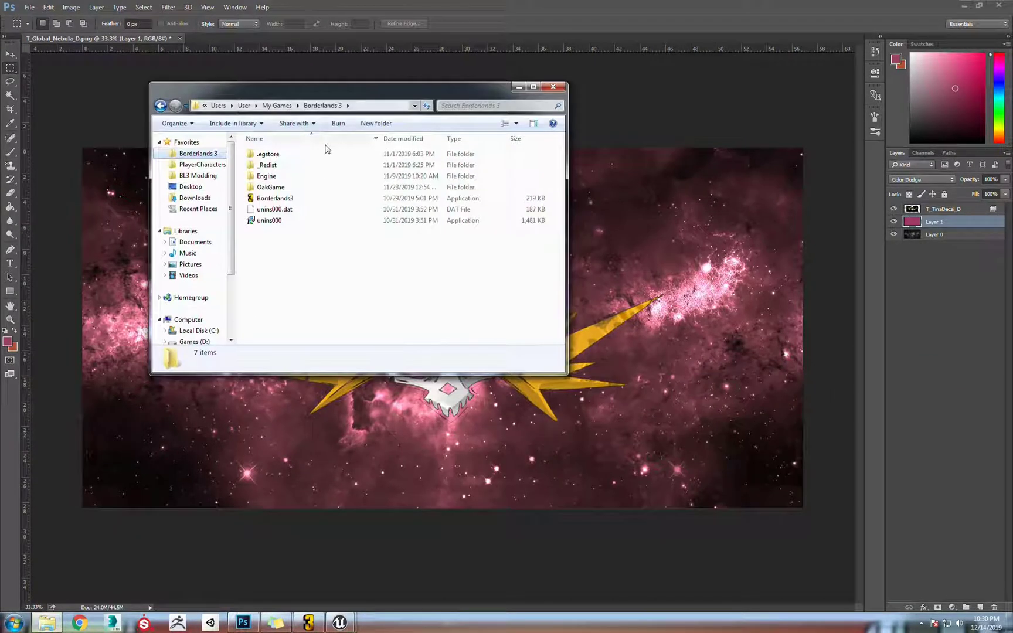
left_click(294, 199)
right_click(294, 200)
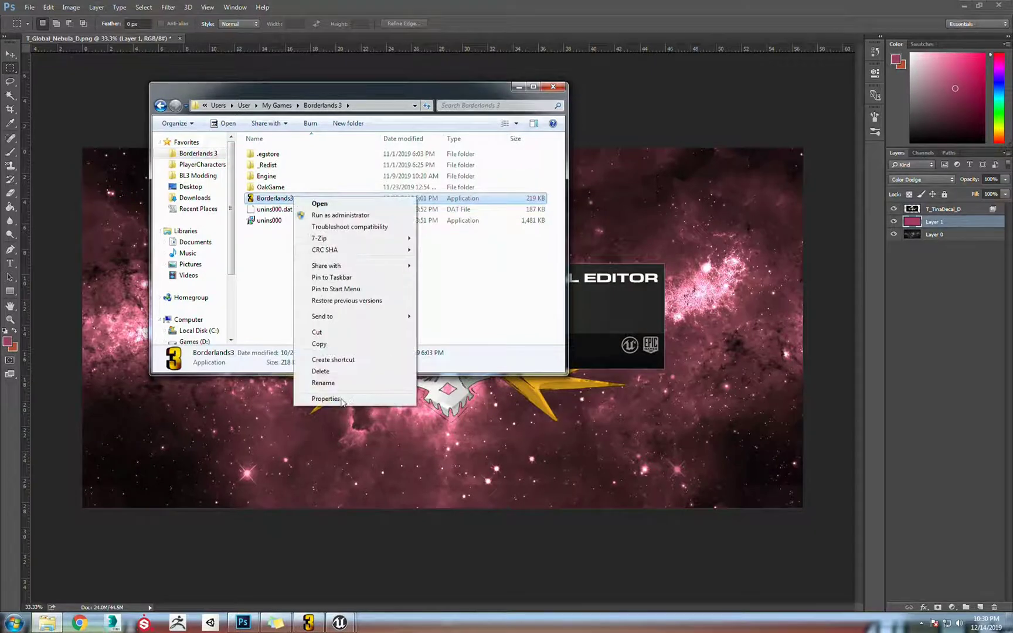
left_click(342, 401)
left_click(391, 228)
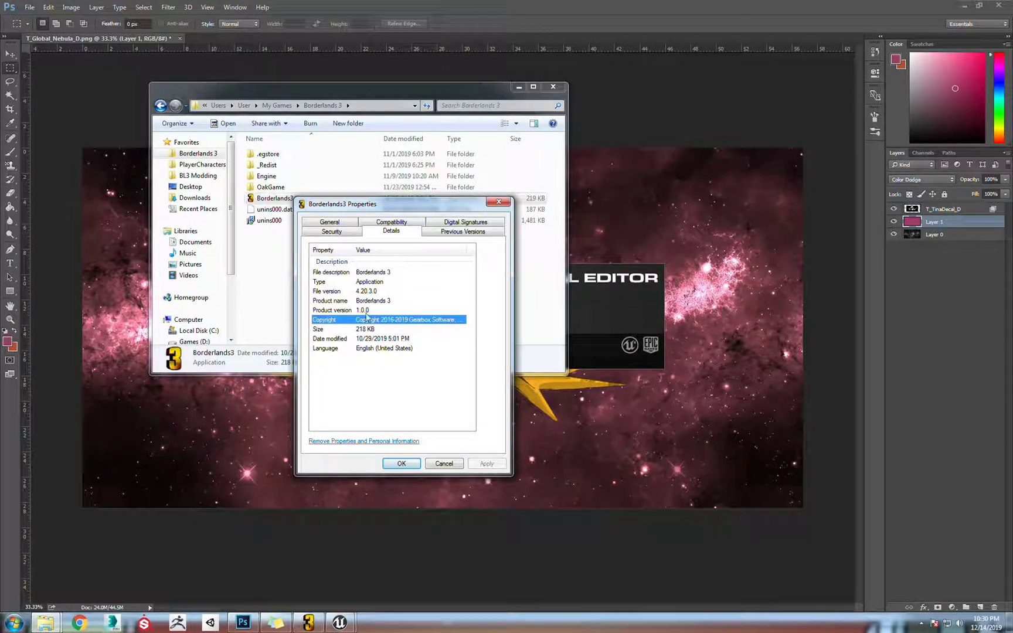
left_click(363, 292)
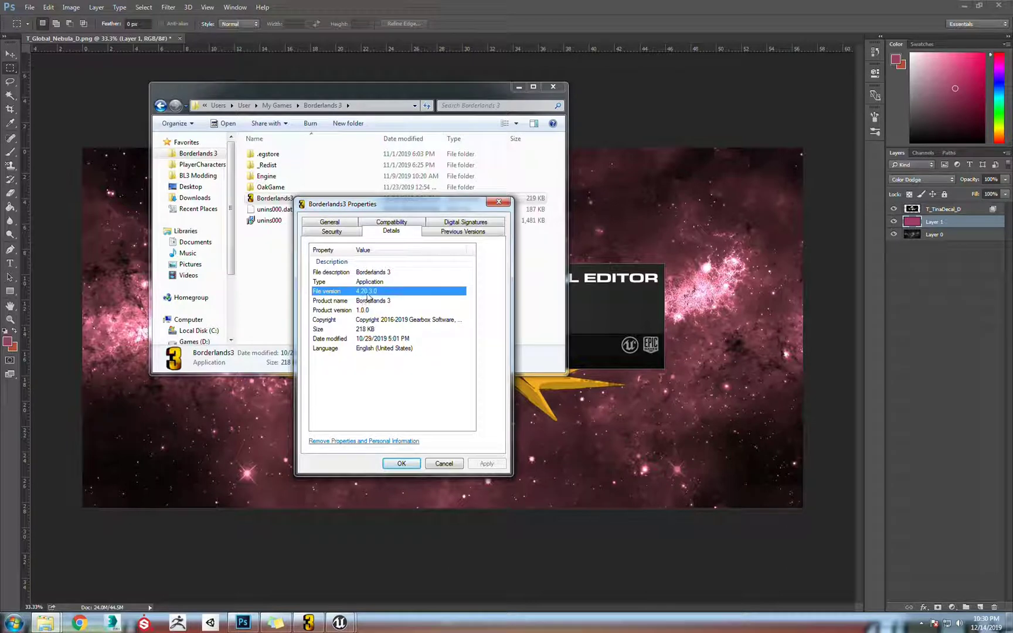
left_click(499, 201)
left_click(517, 88)
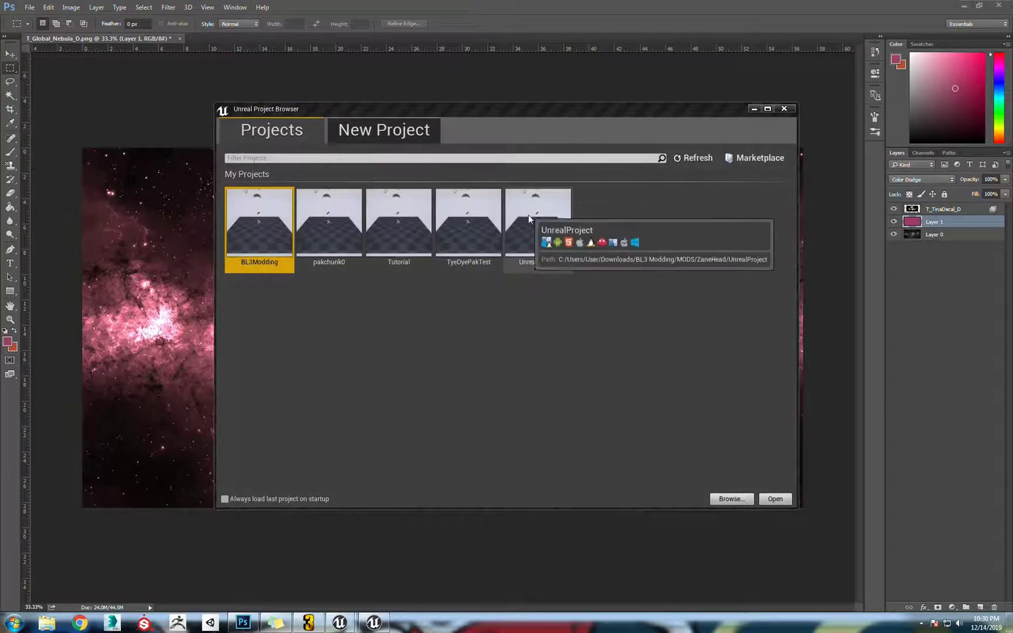
Preview the New Project templates without renaming, then return to the My Projects list
left_click(377, 131)
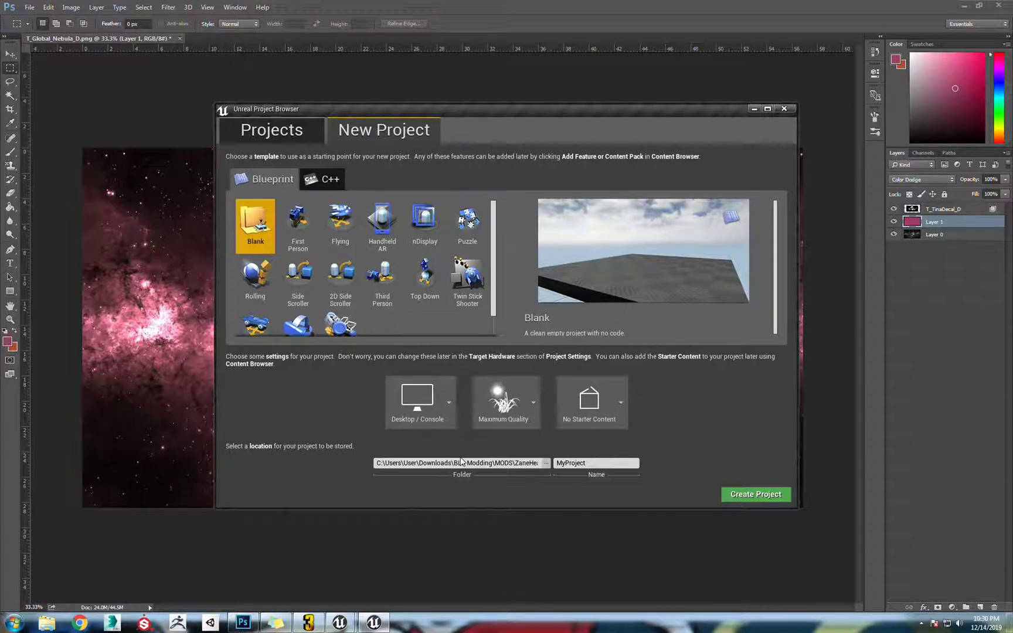
left_click(617, 463)
left_click(681, 424)
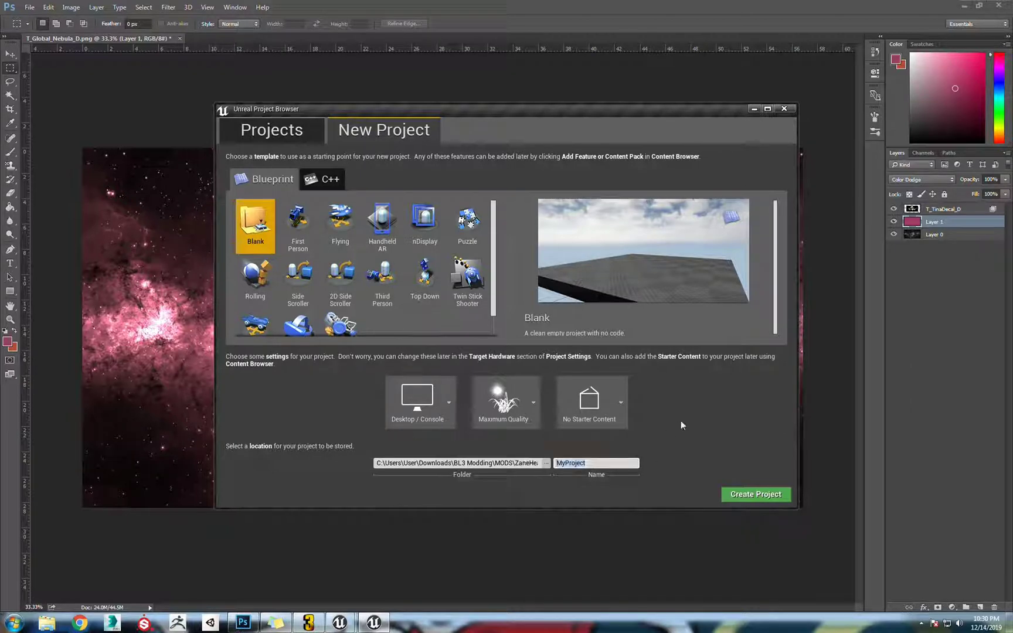
left_click(274, 130)
Open the Tutorial project, tilt the viewport up, and select Content in the sources panel
double_click(399, 221)
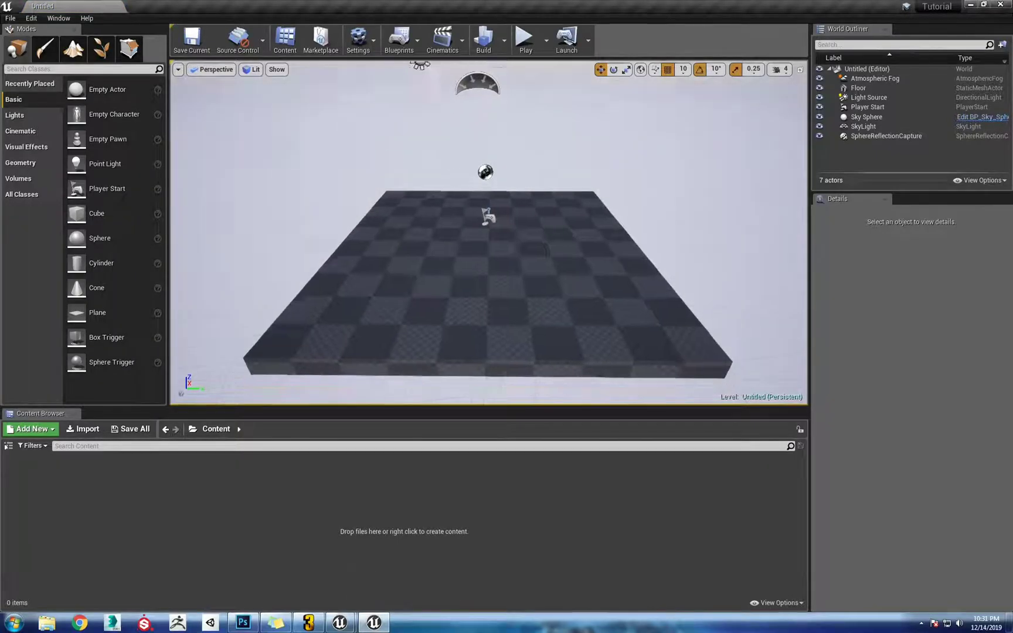
right_click_drag(388, 190, 388, 147)
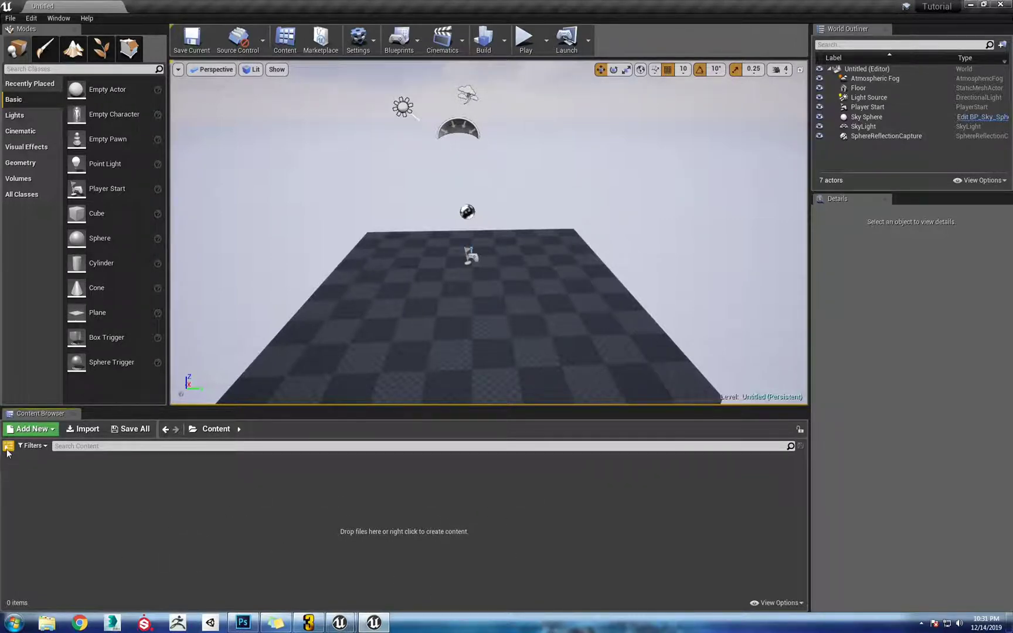
left_click(8, 447)
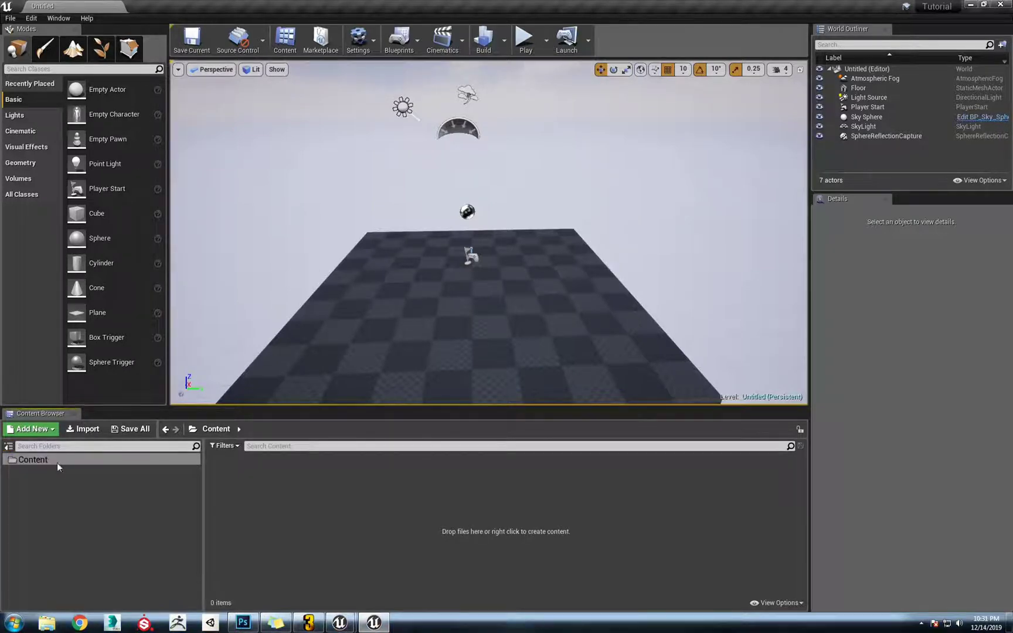
left_click(32, 459)
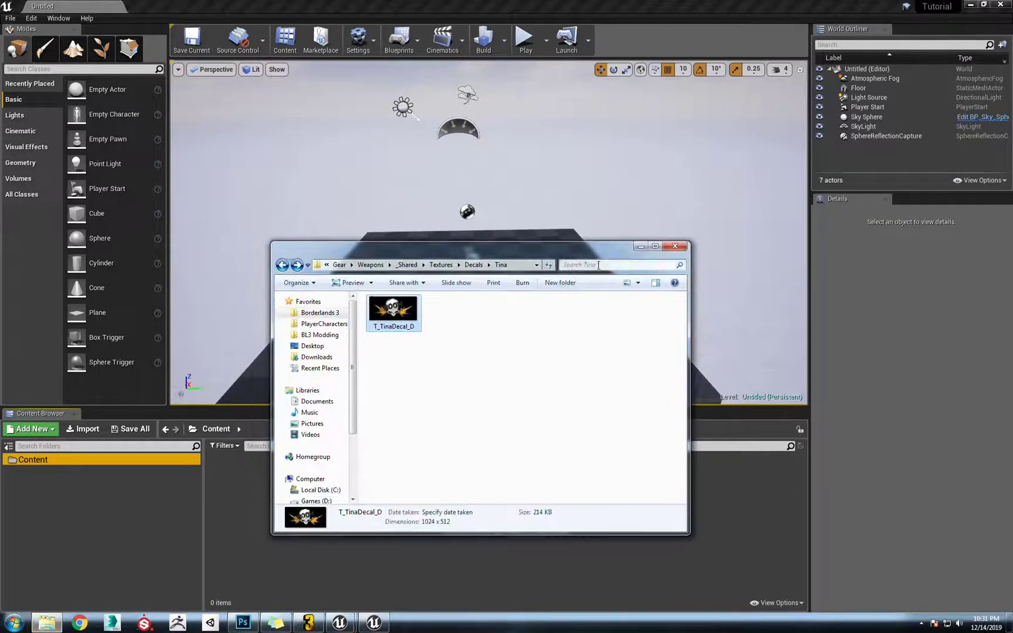
Widen Explorer and read the Decals/Tina folder path after Game
left_click_drag(693, 267, 952, 267)
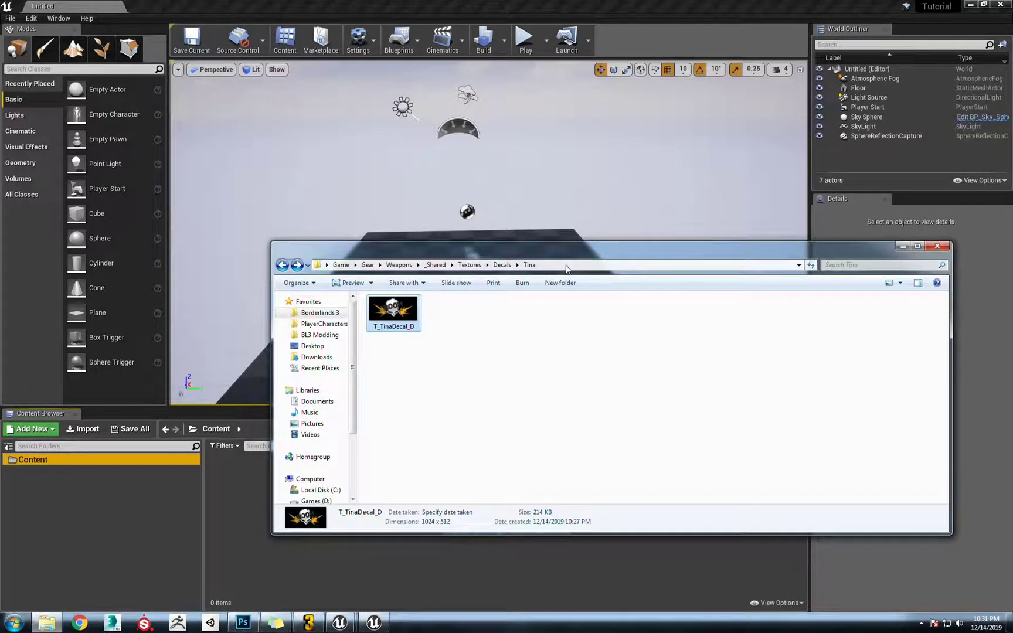
left_click(356, 264)
left_click_drag(578, 265, 408, 265)
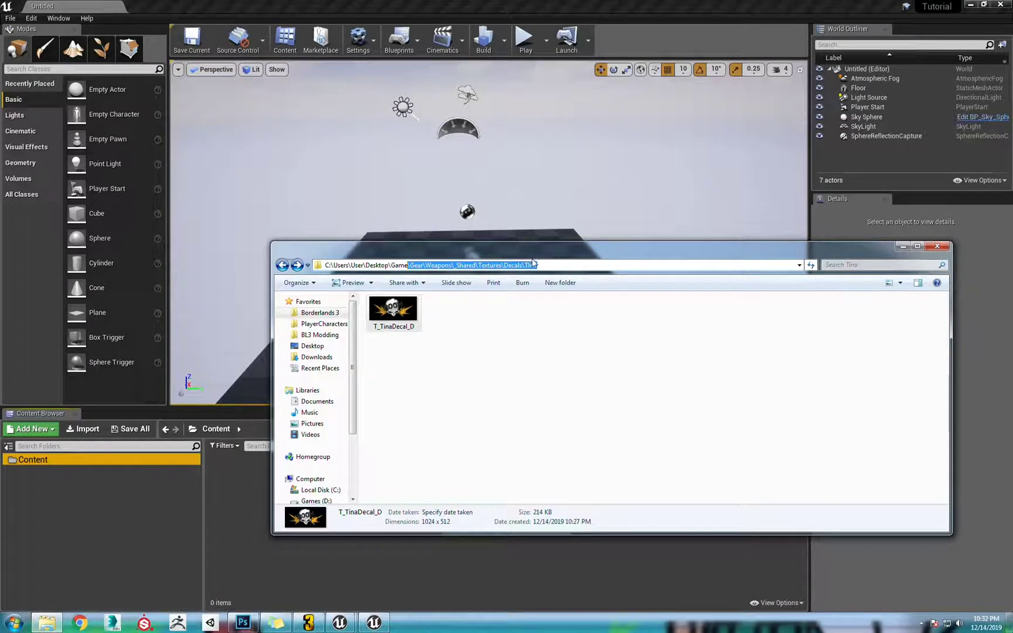
Navigate to Textures\Patterns\Global to locate T_Global_Nebula_D, then move Explorer aside
left_click(282, 265)
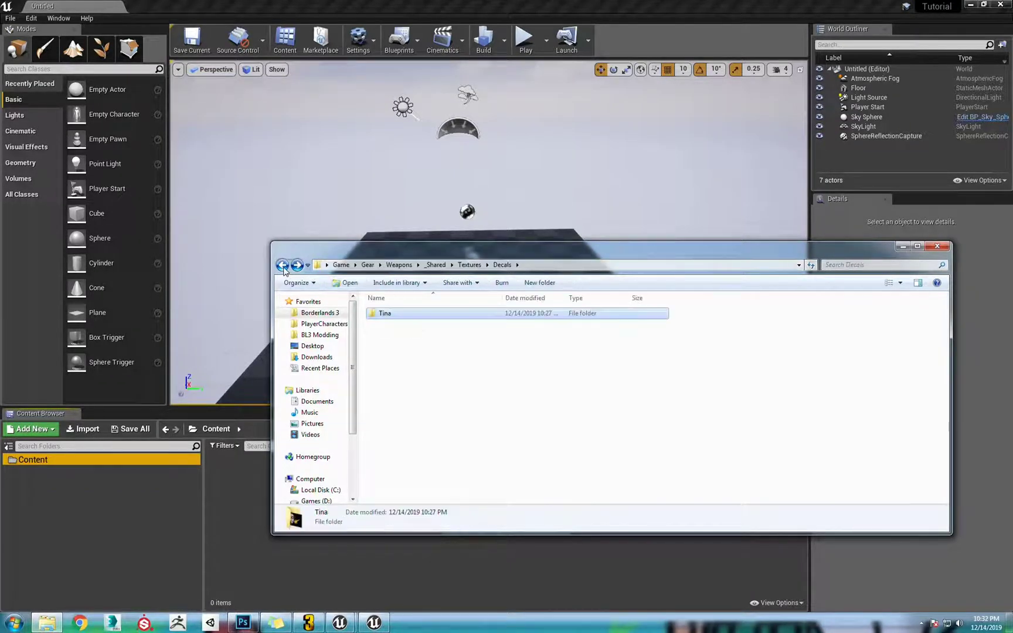
left_click(469, 265)
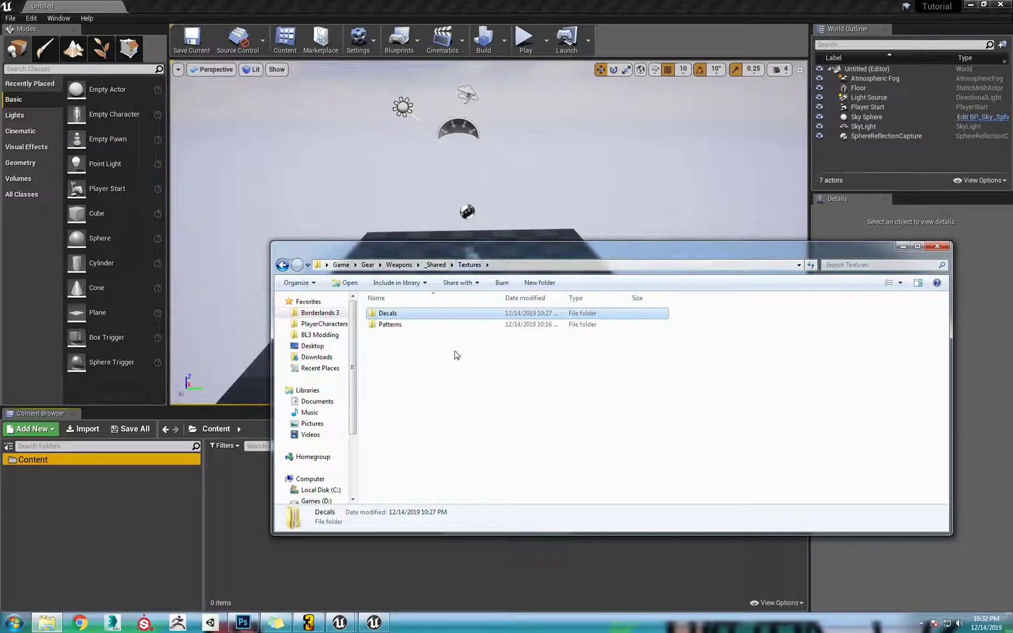
double_click(394, 326)
double_click(391, 314)
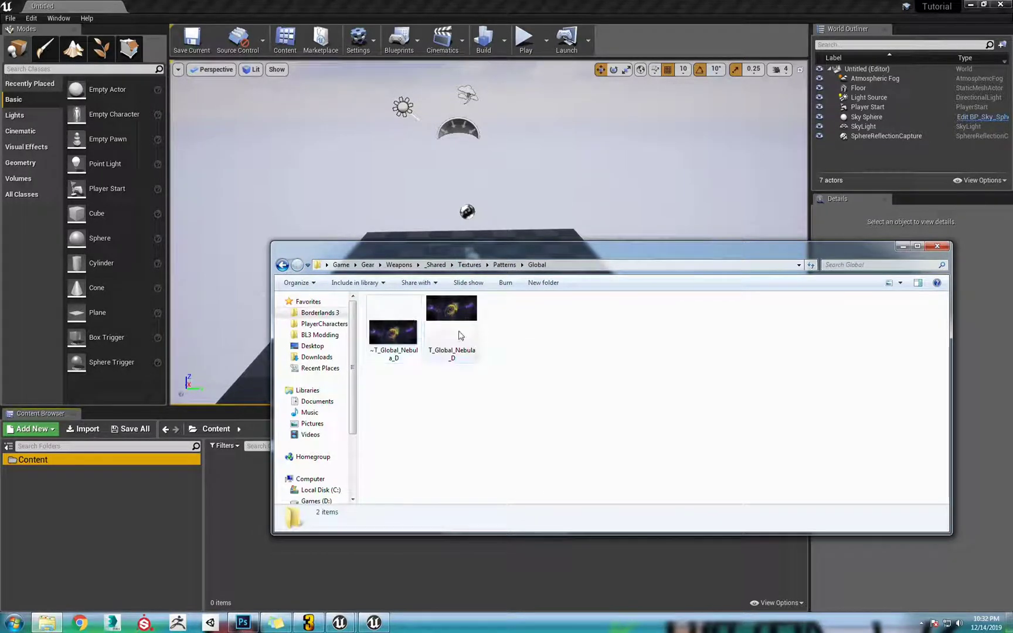
left_click(450, 344)
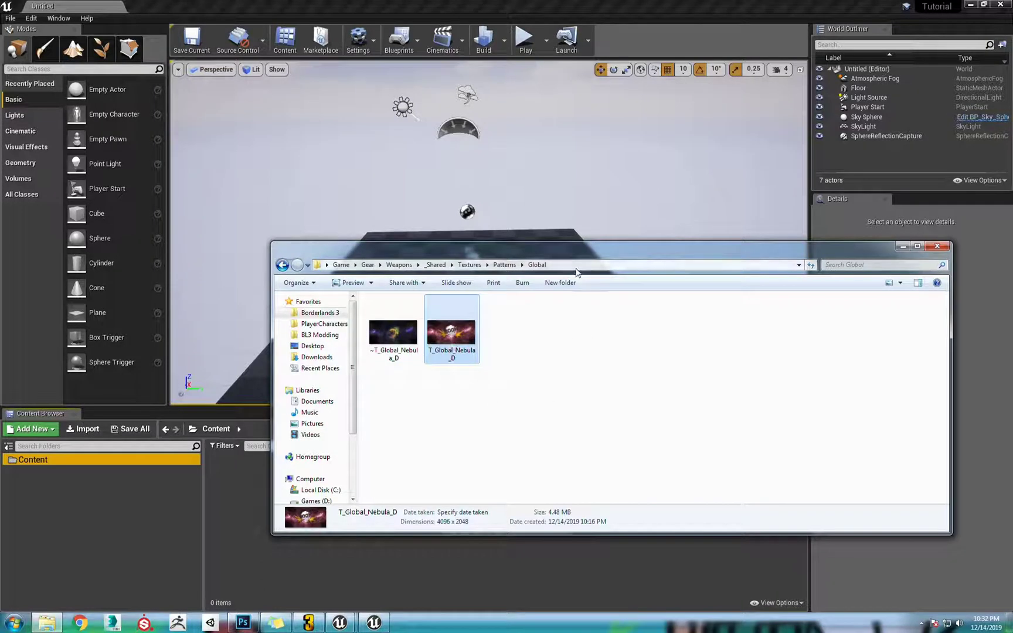
left_click(551, 268)
left_click(552, 267)
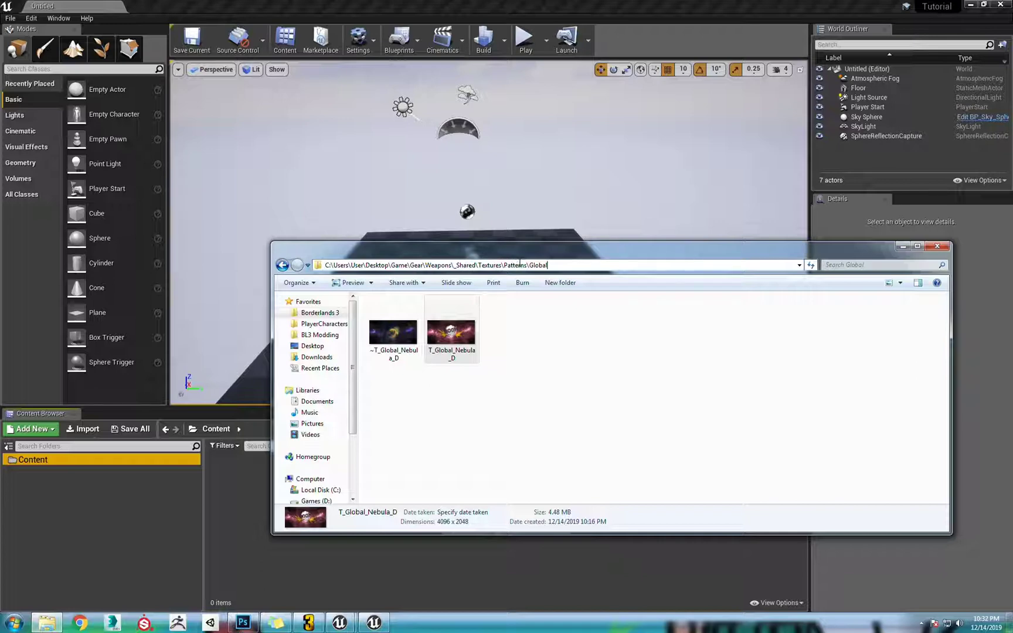
left_click(509, 355)
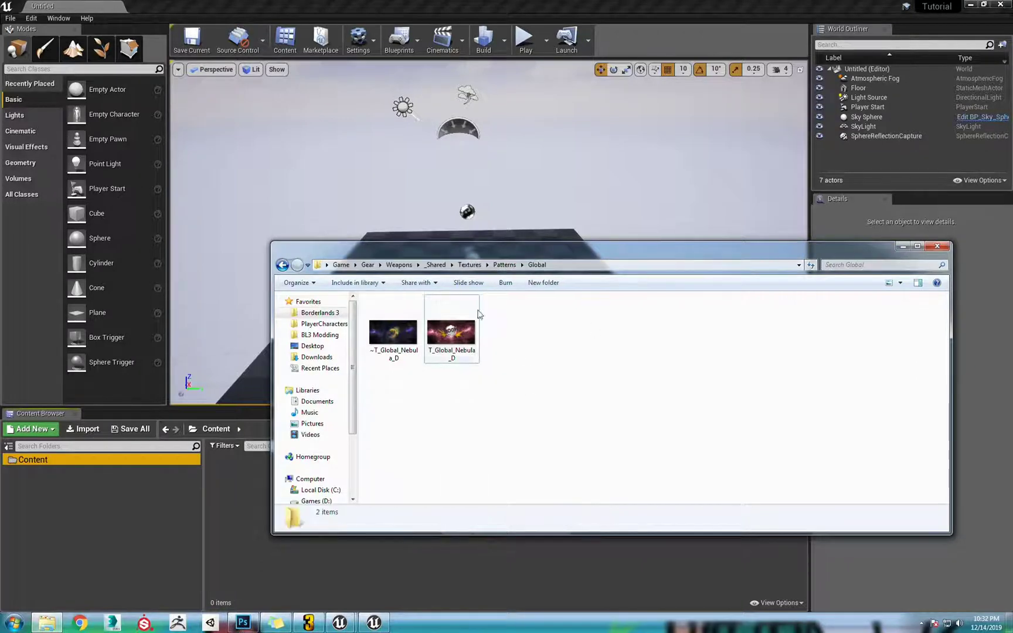
left_click_drag(476, 255, 693, 280)
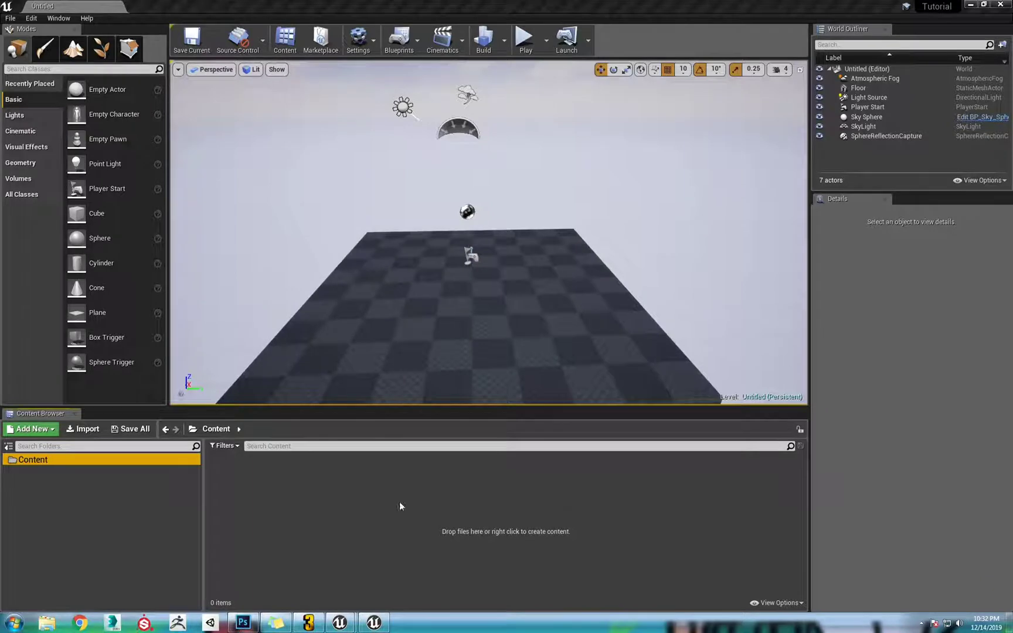
Create nested folders Gear, Weapons and _Shared under Content
right_click(344, 485)
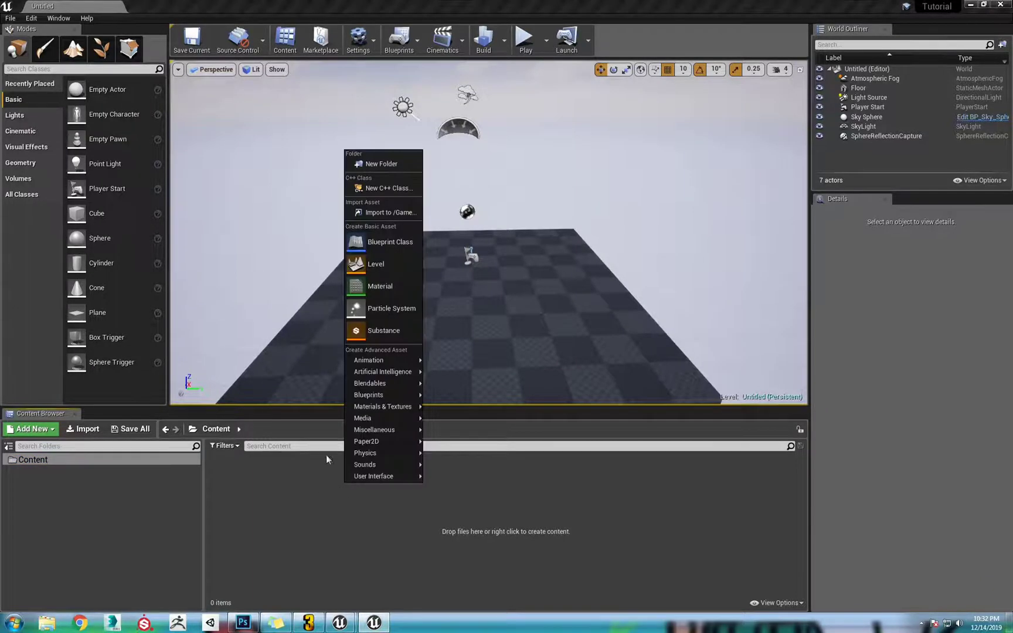
left_click(385, 166)
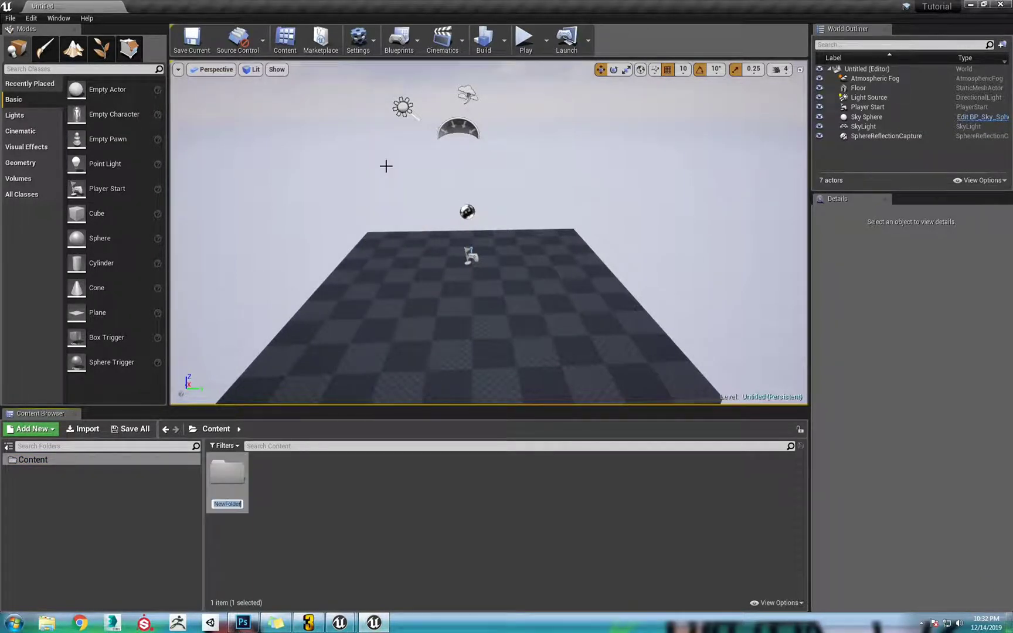
type("Gear")
key("Return")
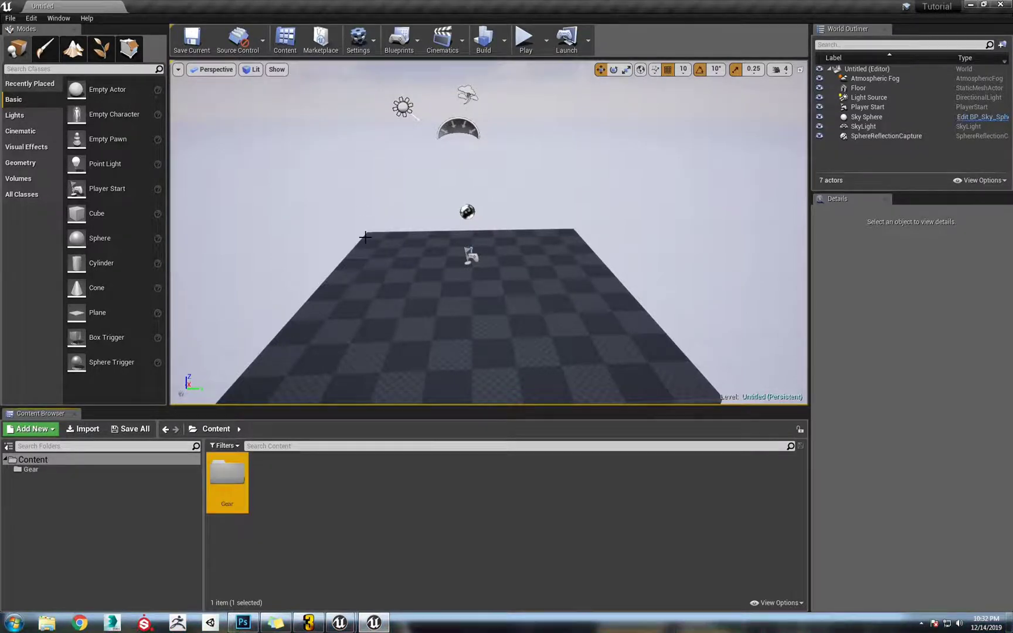
double_click(227, 478)
right_click(283, 495)
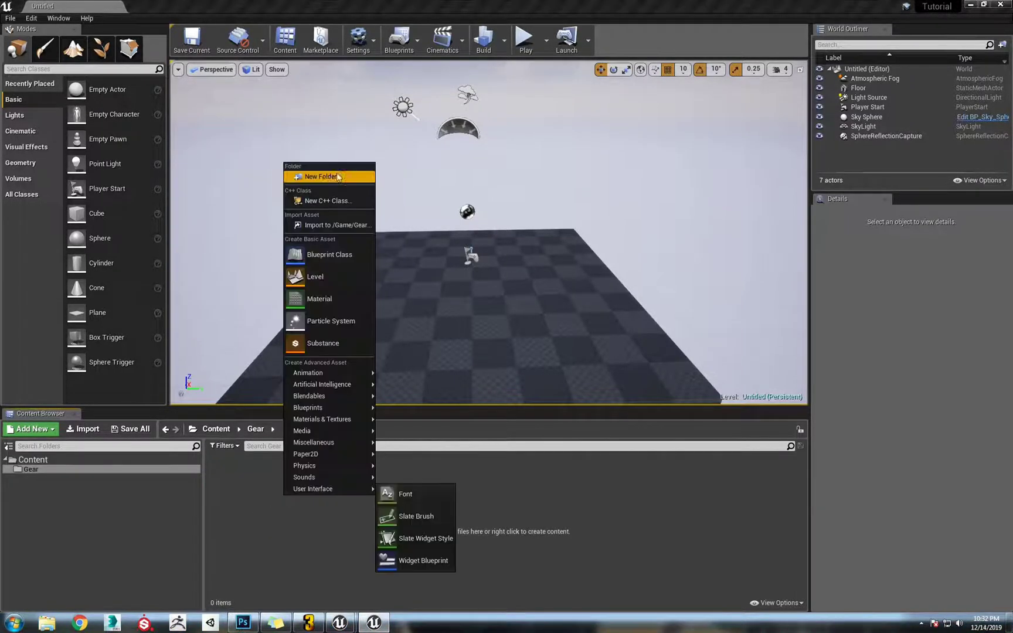
left_click(326, 177)
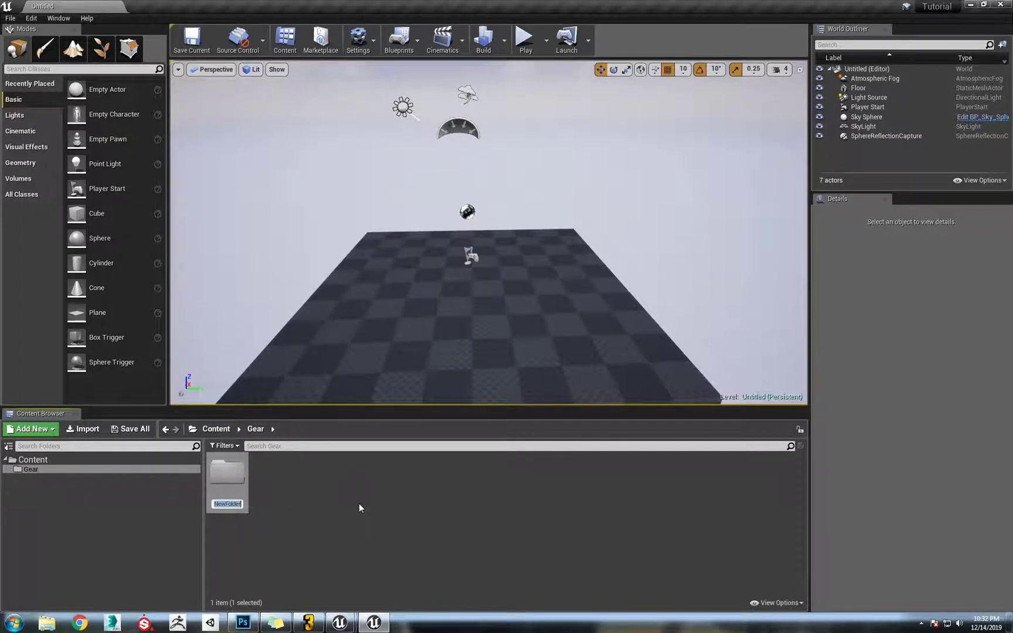
type("Weapons")
key("Return")
key("Return")
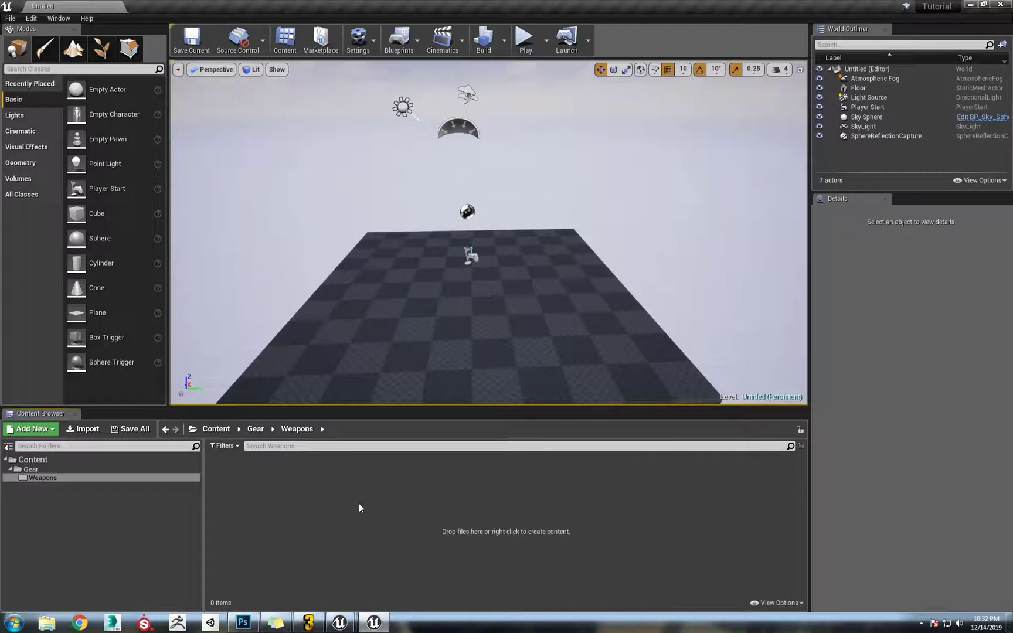
right_click(357, 498)
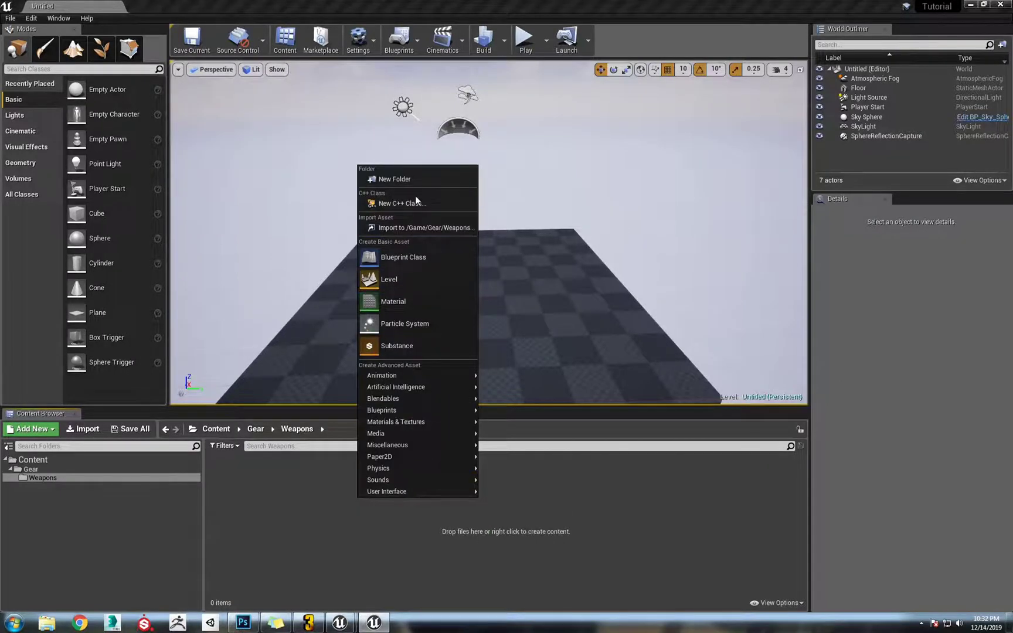
left_click(395, 174)
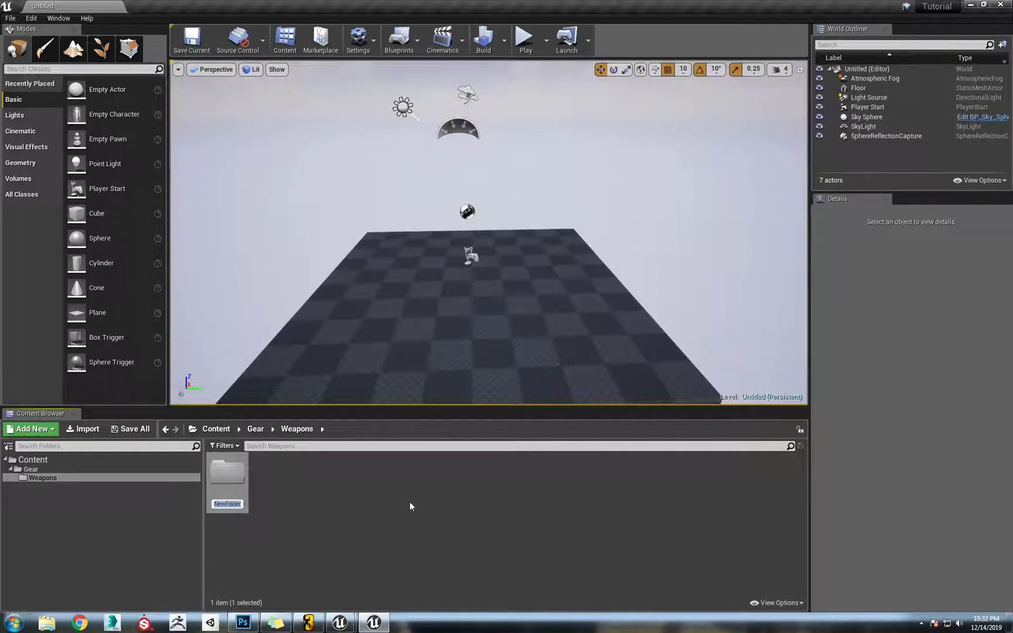
key("BackSpace")
type("Shared")
key("Return")
key("Return")
Add nested Textures, Patterns and Global folders inside _Shared
right_click(409, 503)
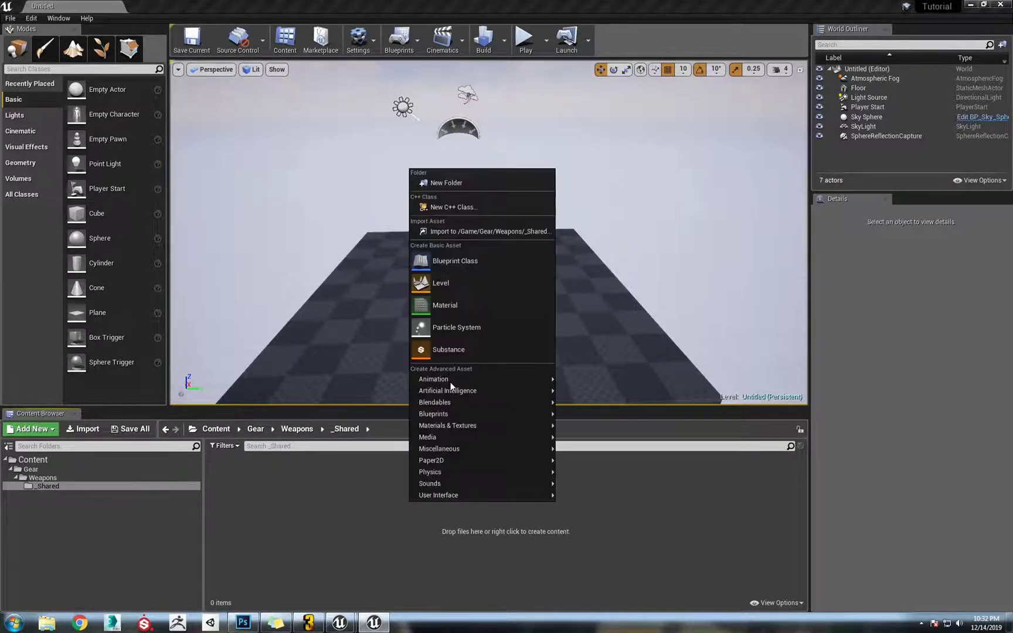
left_click(447, 186)
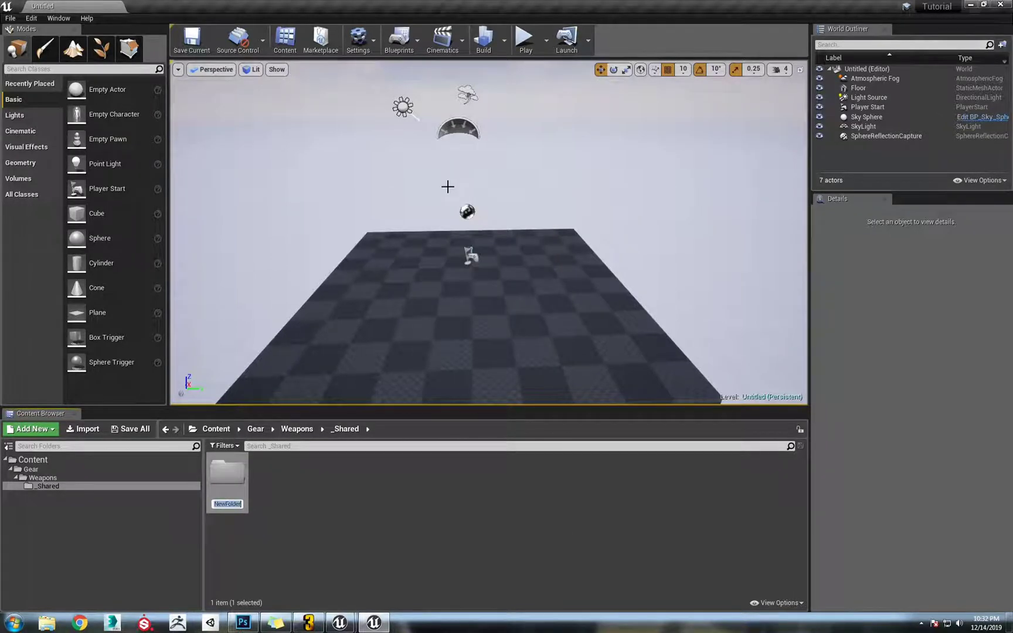
type("Textures")
key("Return")
key("Return")
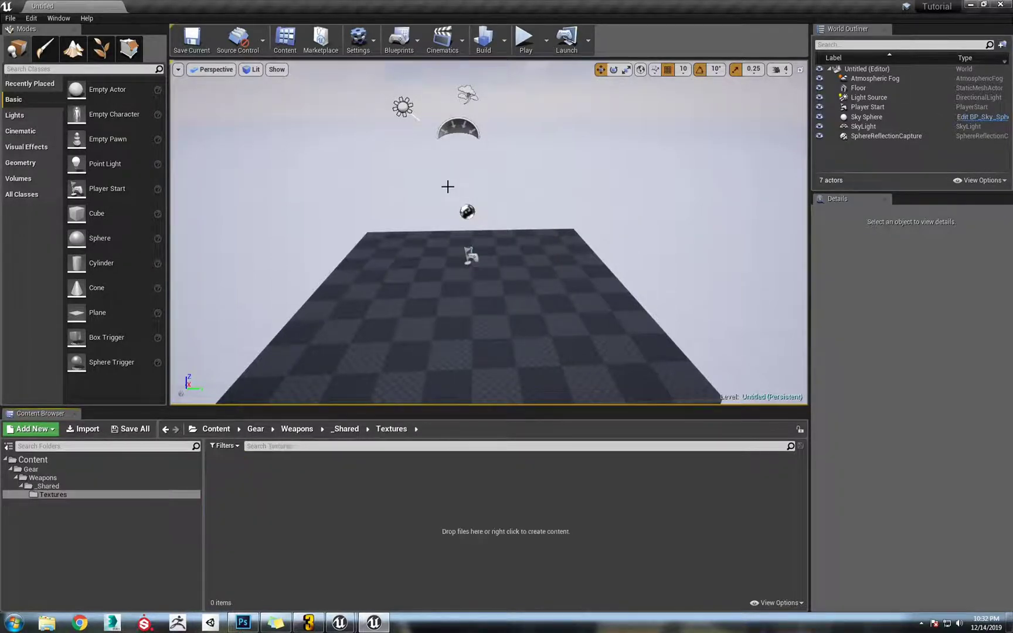
right_click(321, 512)
left_click(376, 195)
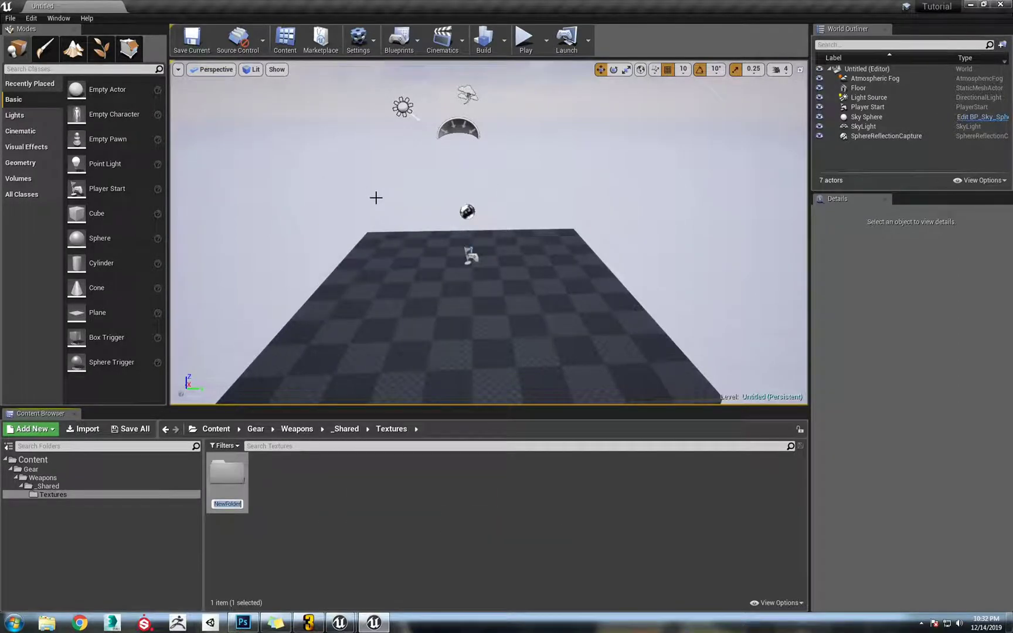
type("Pstterns")
key("Return")
key("Return")
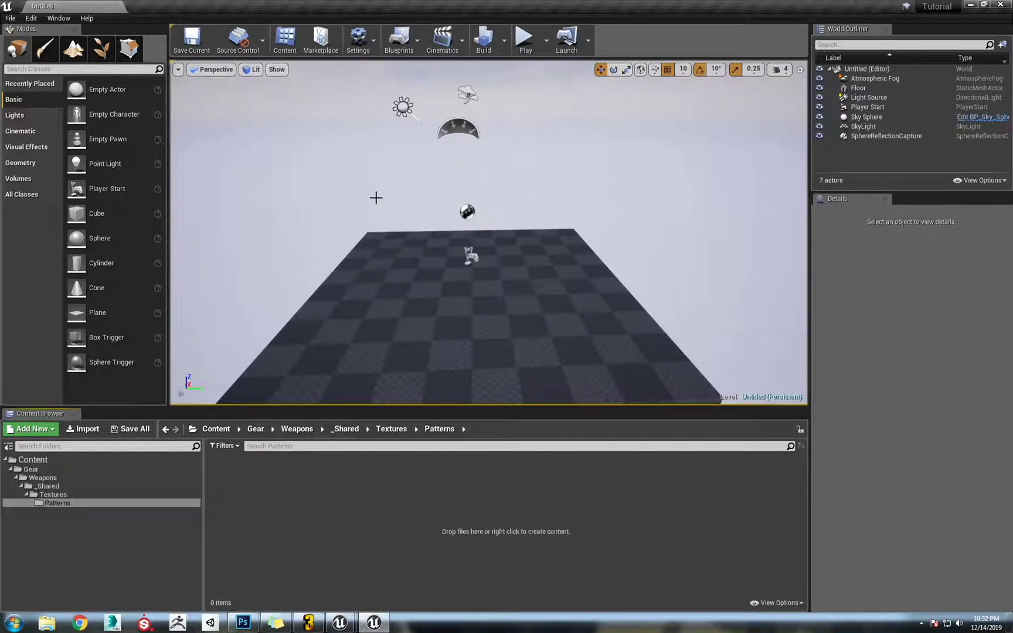
right_click(295, 523)
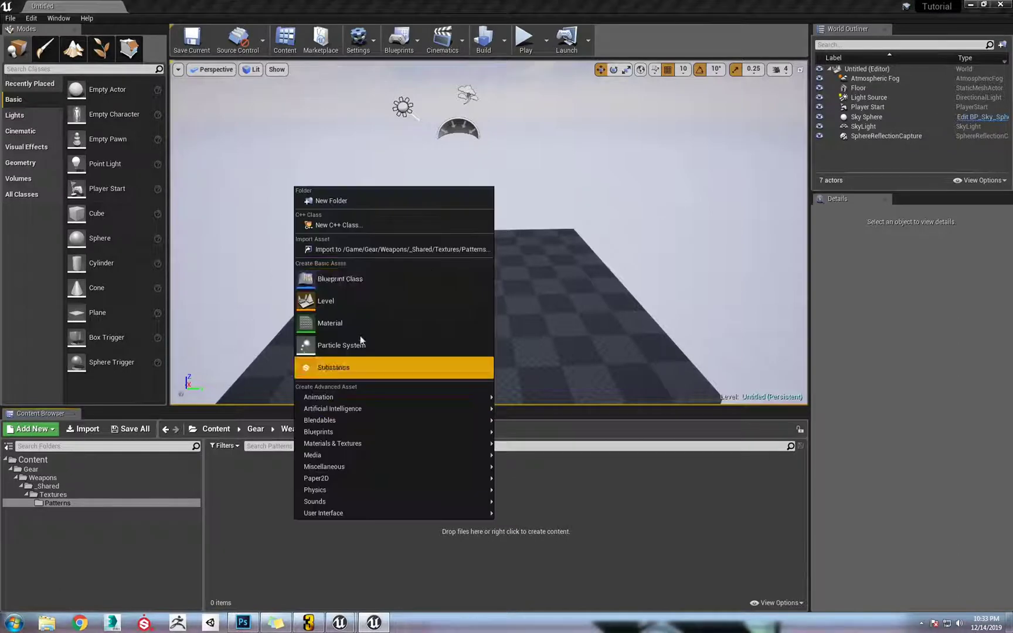
left_click(344, 202)
type("Global")
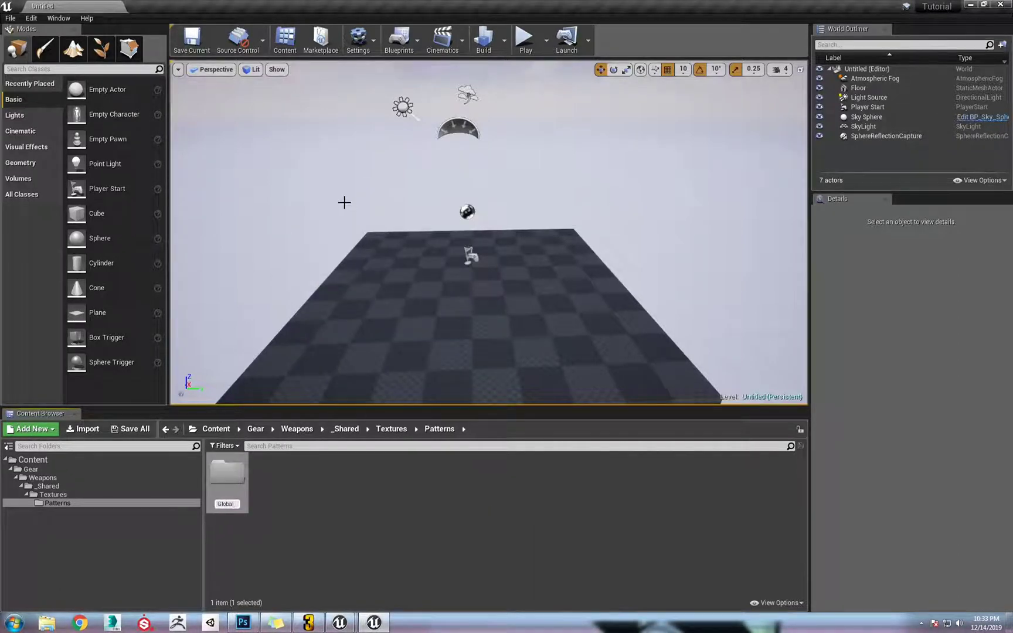
key("BackSpace")
key("BackSpace")
key("BackSpace")
key("BackSpace")
key("BackSpace")
key("BackSpace")
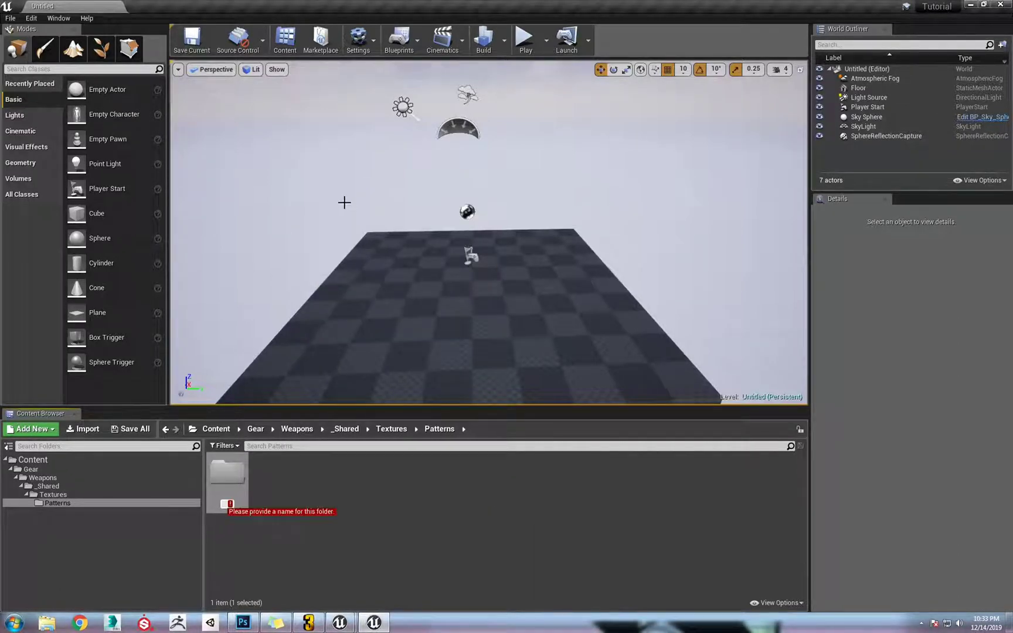
type("Global")
key("Return")
key("Return")
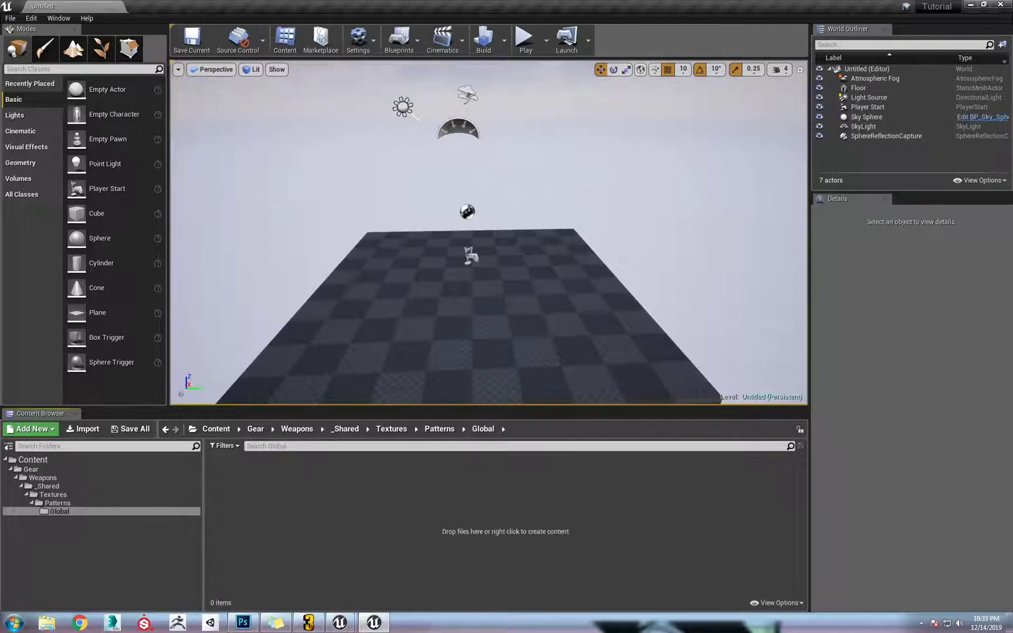
left_click(47, 622)
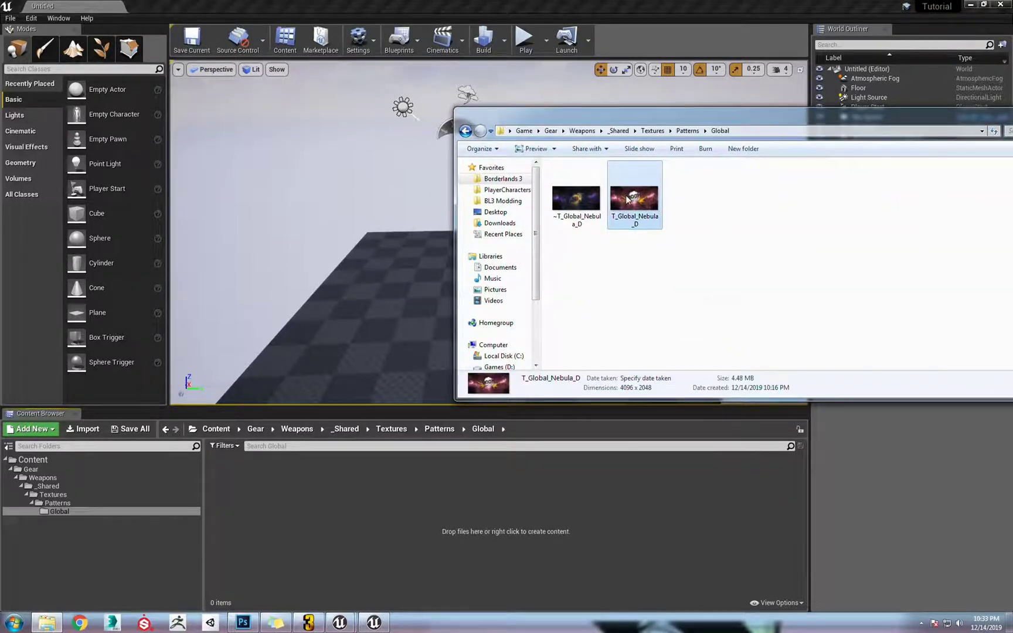
Drag T_Global_Nebula_D from Explorer into the Global folder, importing a 4096×2048 DXT1 texture
left_click_drag(634, 198, 312, 505)
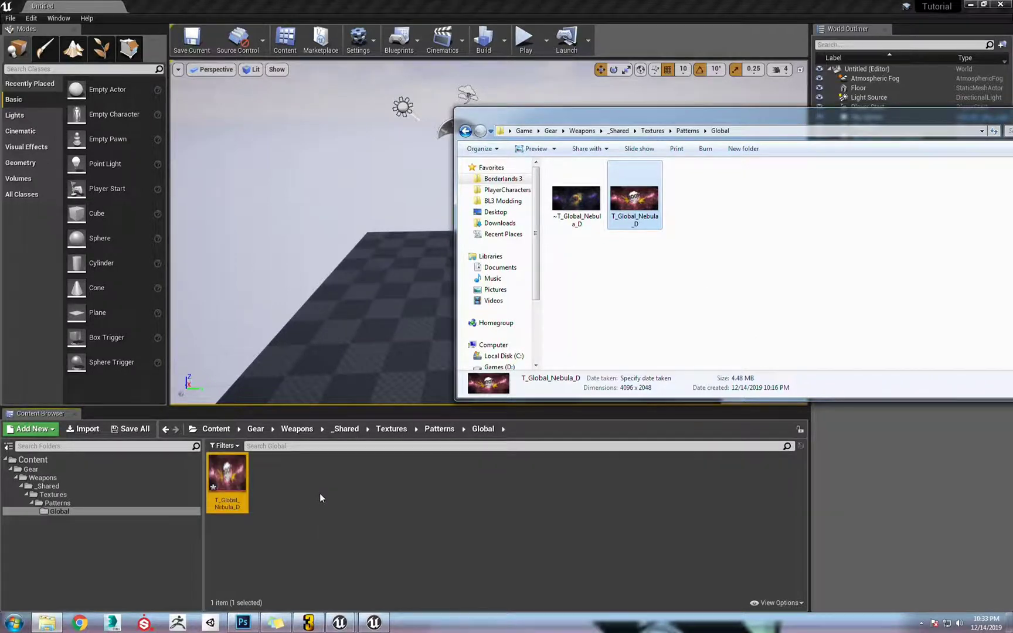
left_click(319, 493)
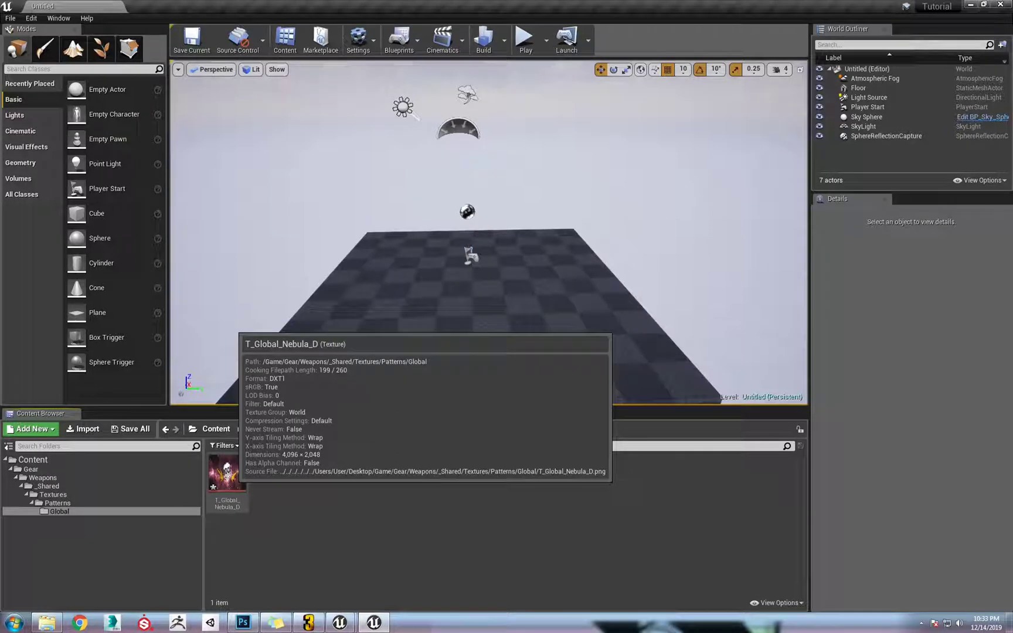
Set T_Global_Nebula_D's Level Of Detail Texture Group to Weapon and save the asset
double_click(227, 471)
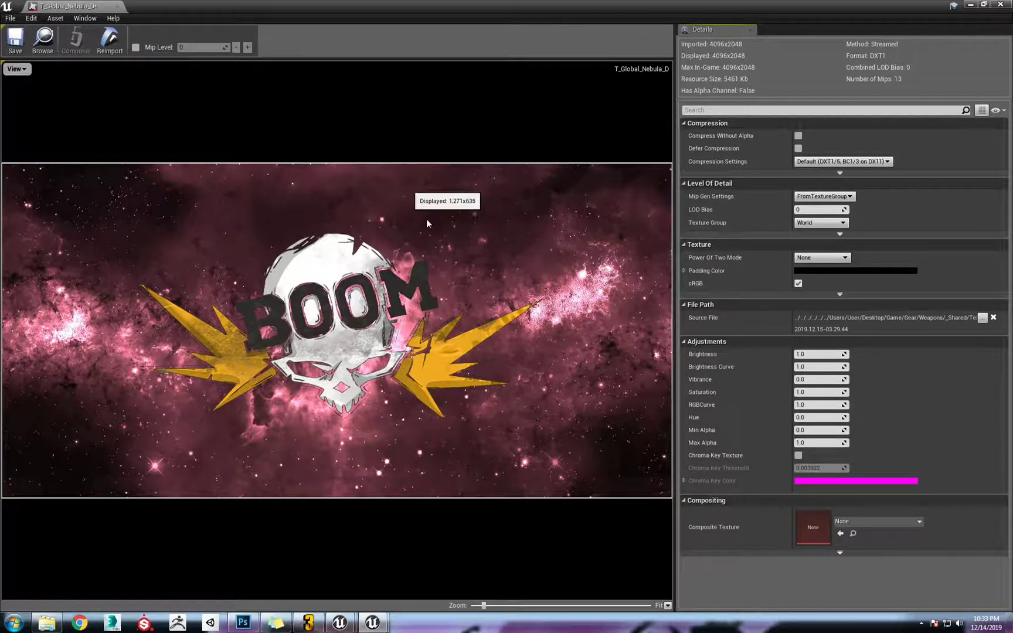
left_click(822, 225)
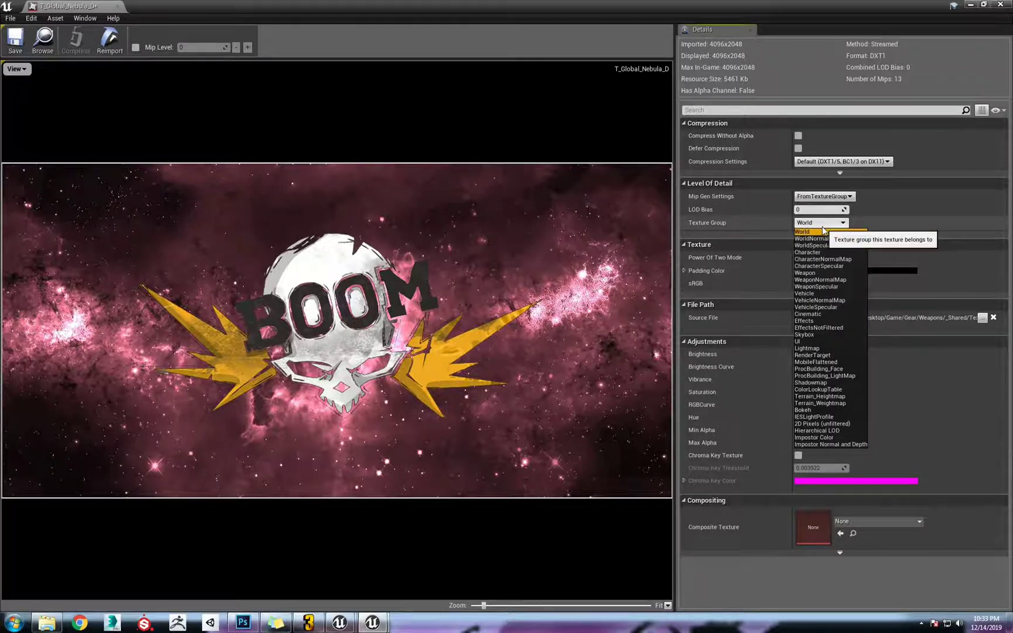
left_click(820, 274)
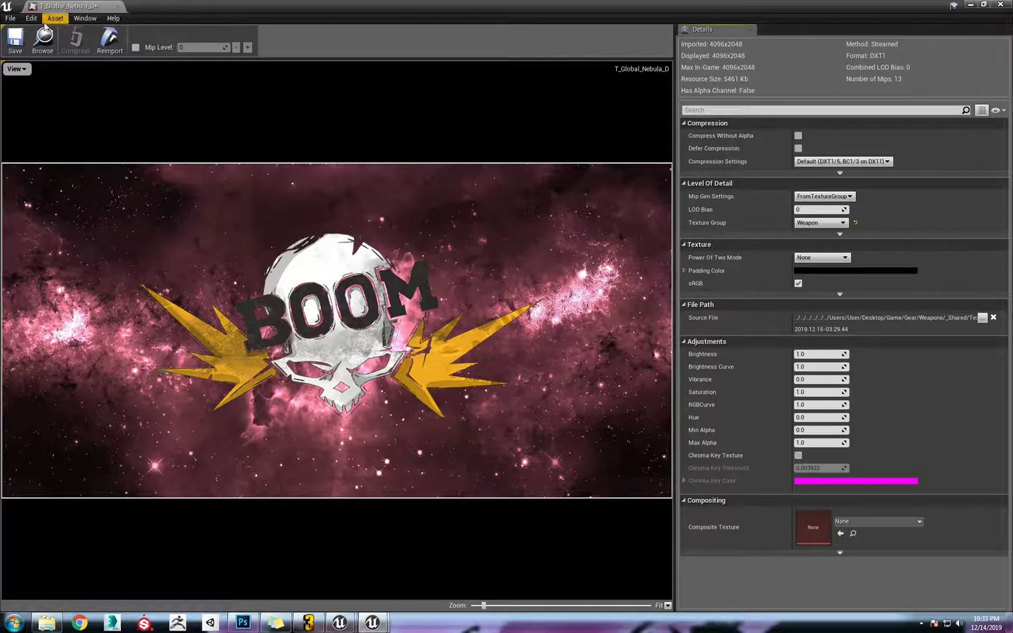
left_click(18, 46)
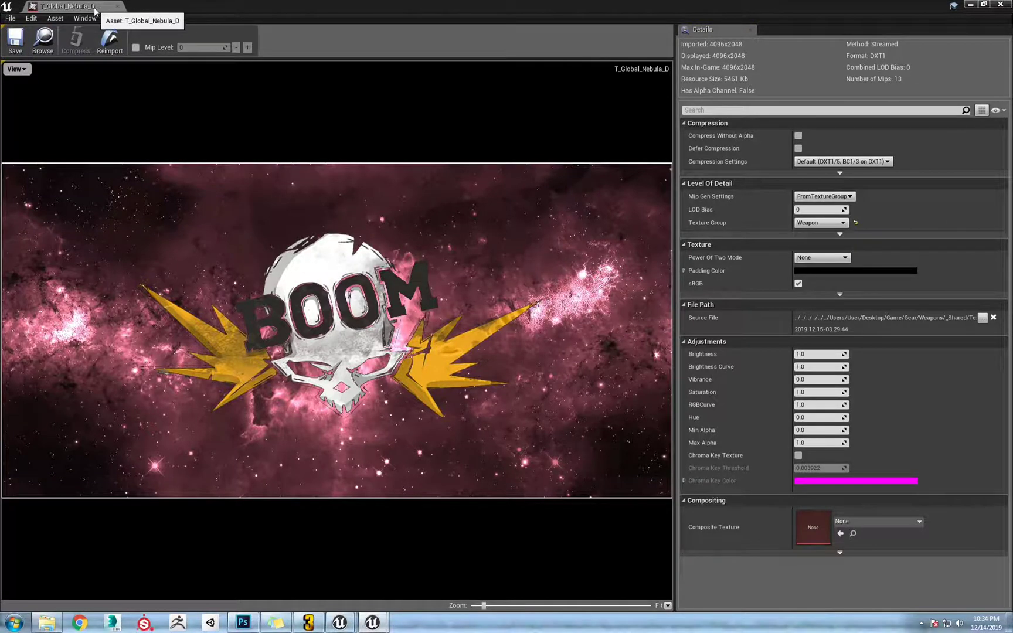
Close the texture editor, run File > Cook Content for Windows with the Output Log showing
left_click(999, 7)
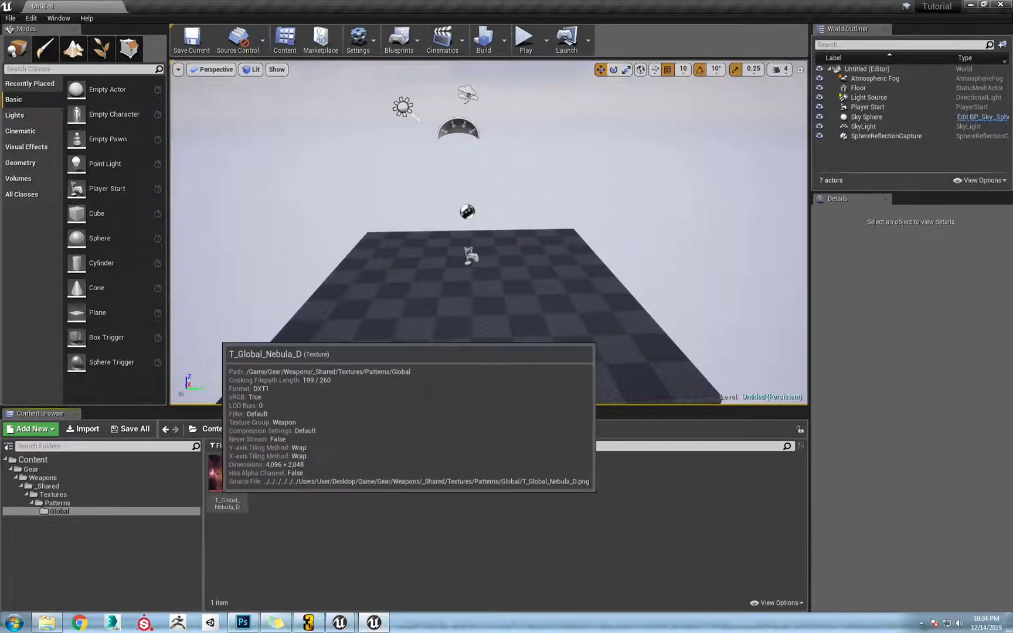
left_click(306, 491)
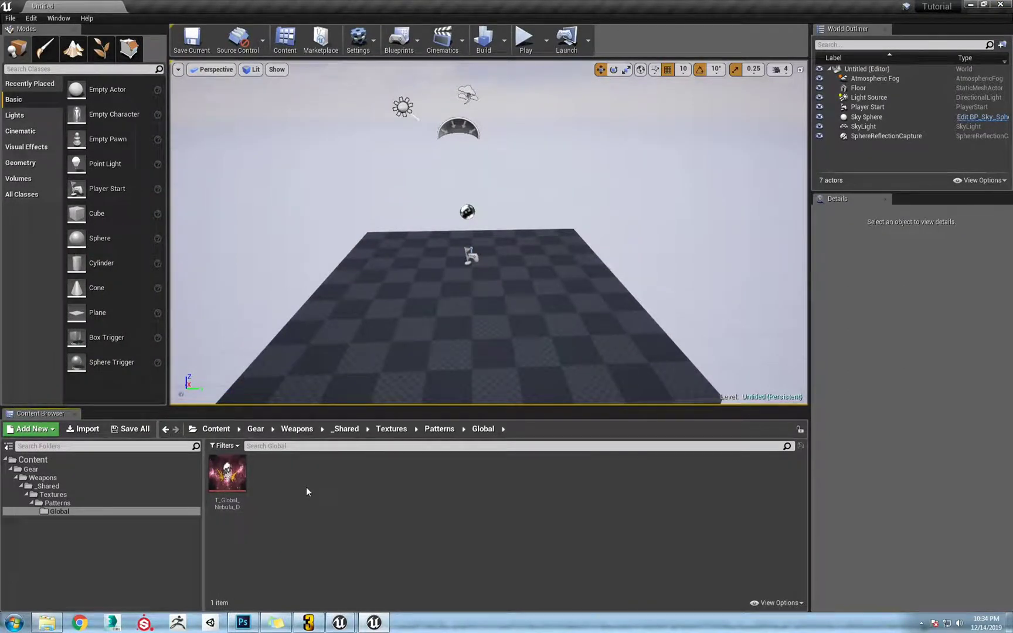
left_click(11, 18)
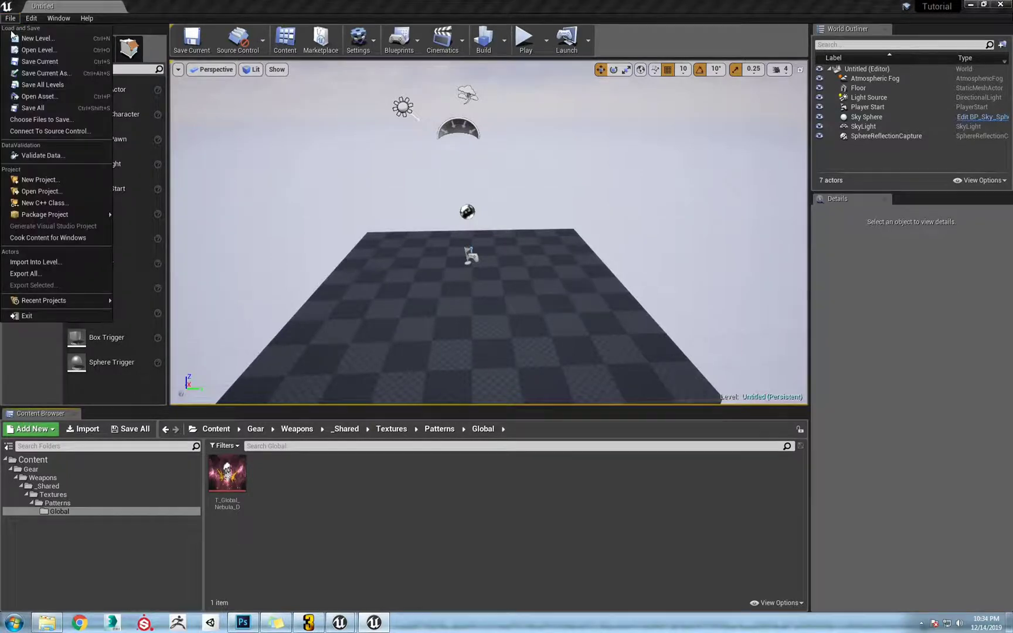
mouse_move(41, 221)
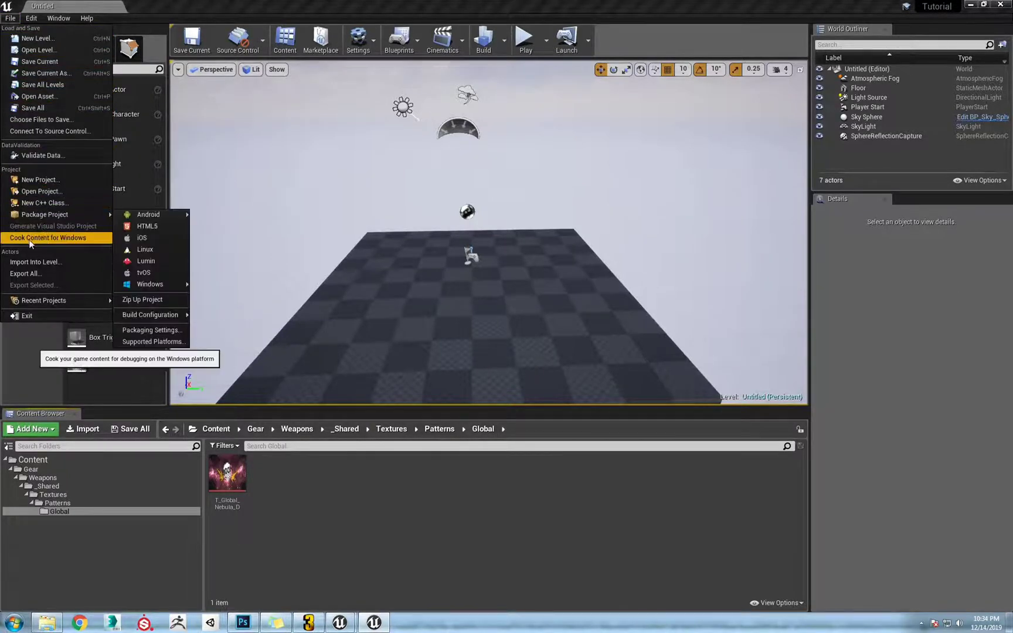
left_click(72, 238)
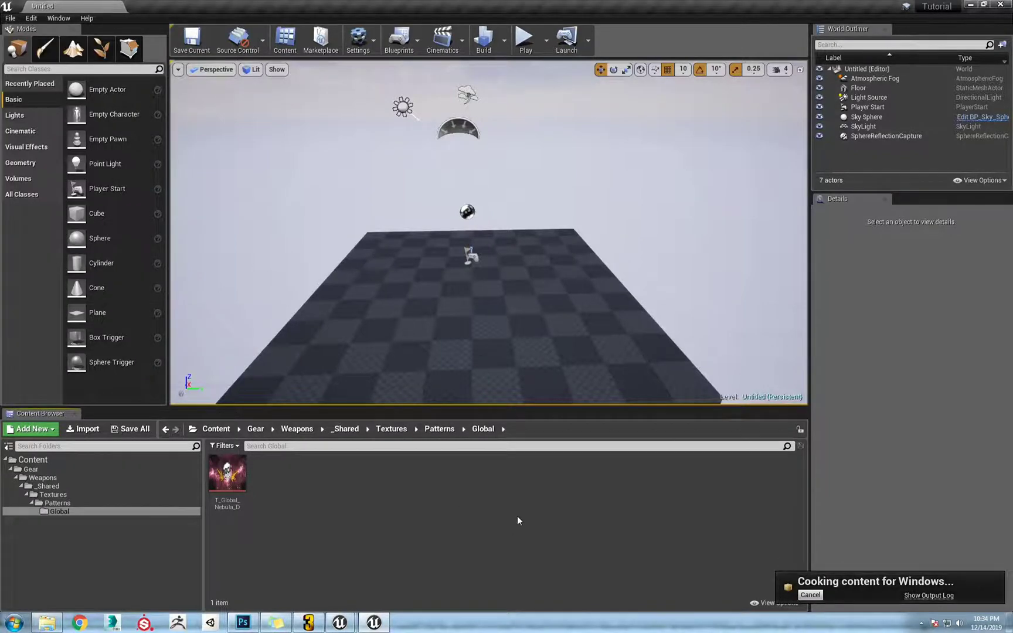
left_click(926, 596)
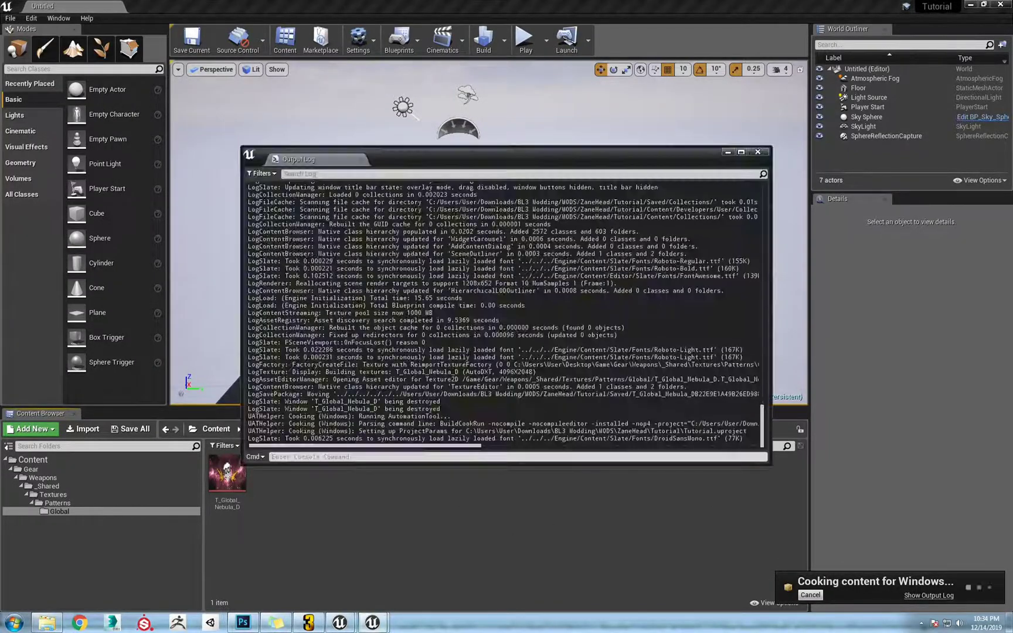
left_click(583, 526)
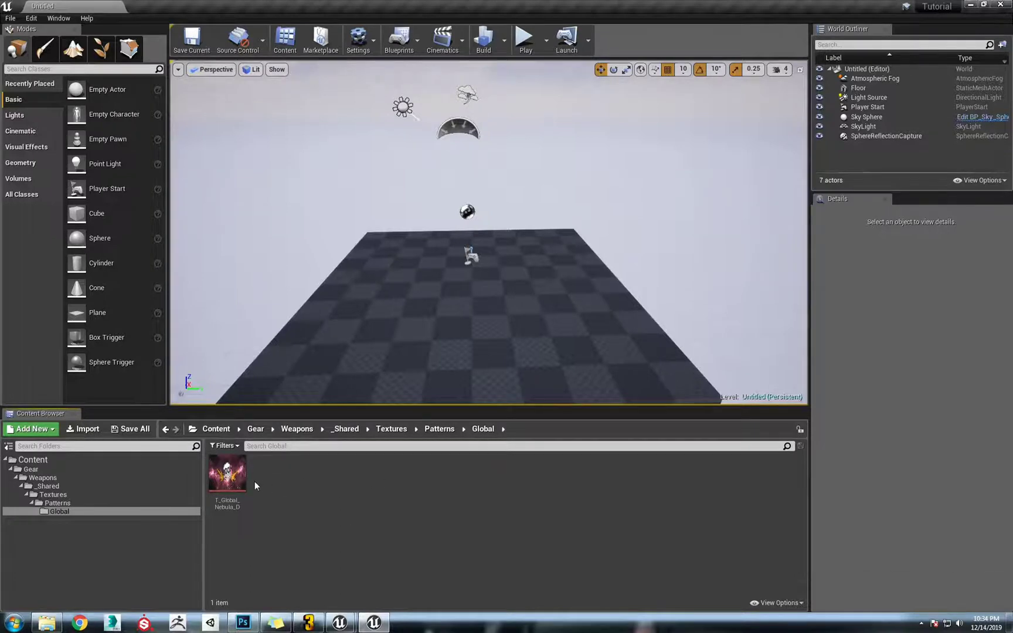
left_click(43, 459)
Show the project's Content folder in a maximized Explorer window, then go up to the Tutorial project folder
right_click(43, 459)
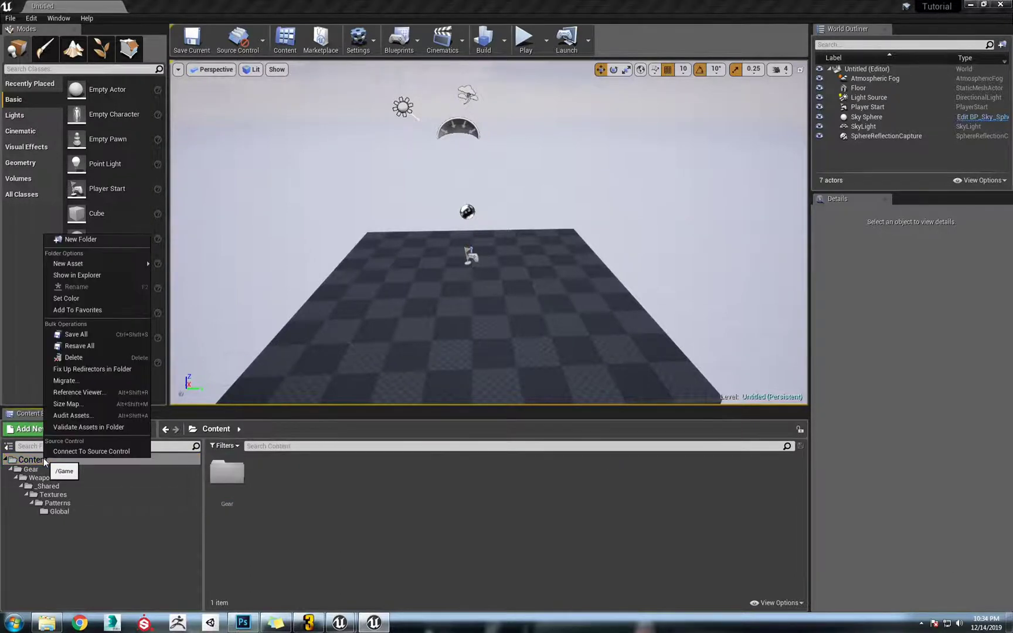
left_click(93, 274)
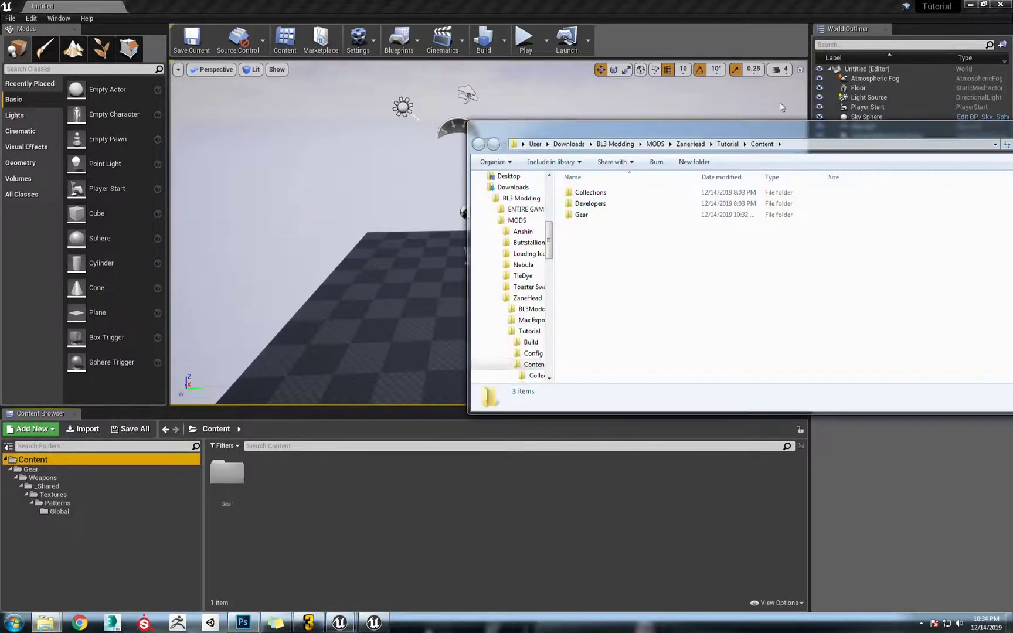
left_click_drag(740, 140, 512, 4)
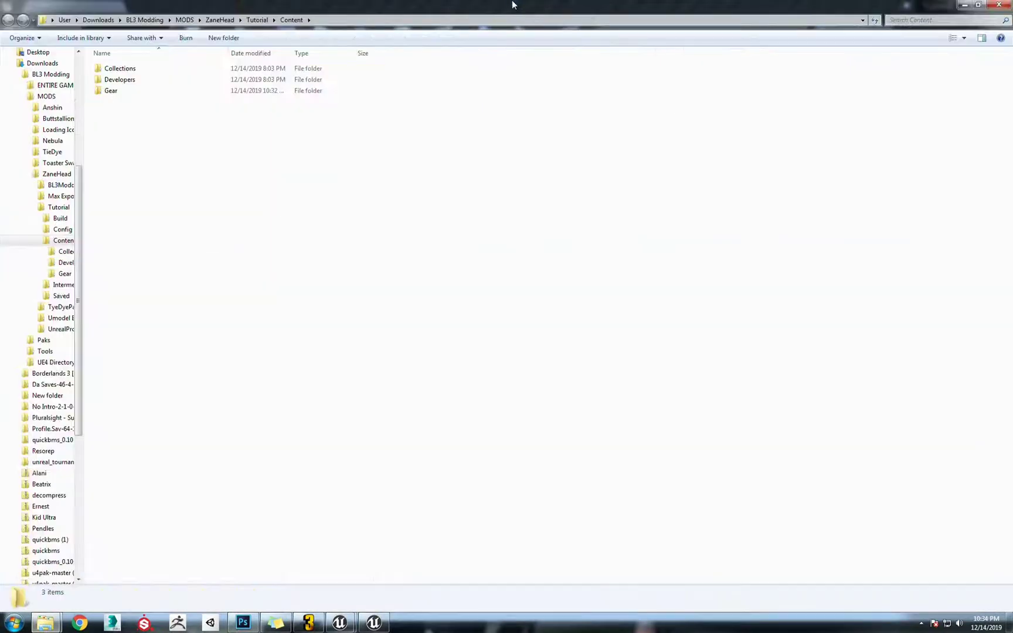
left_click(258, 21)
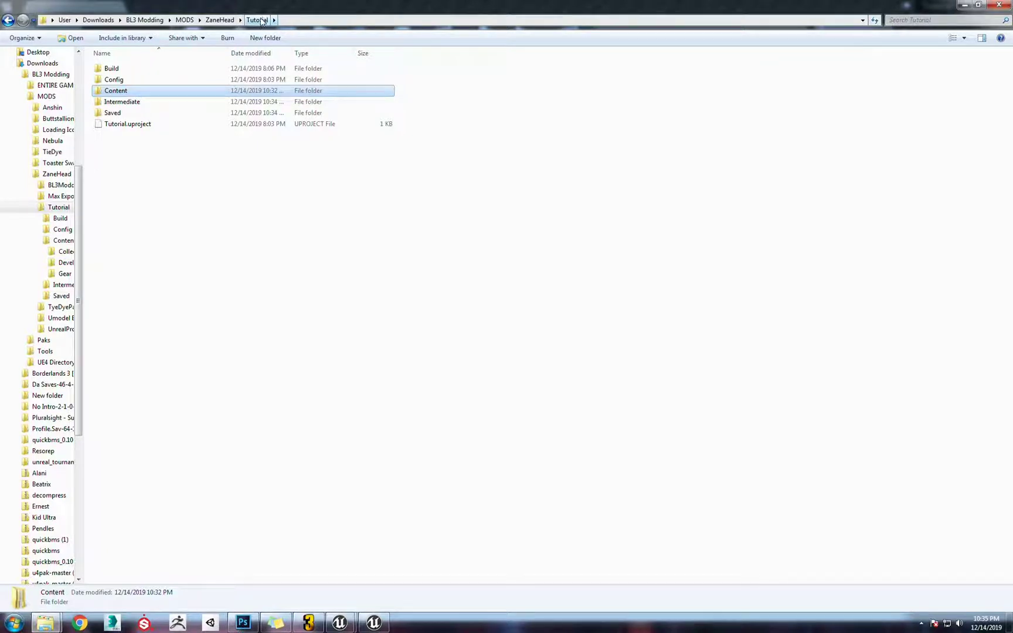
Browse Saved\Cooked\WindowsNoEditor\Tutorial\Content down to Gear\Weapons\_Shared\Textures\Patterns\Global
double_click(126, 117)
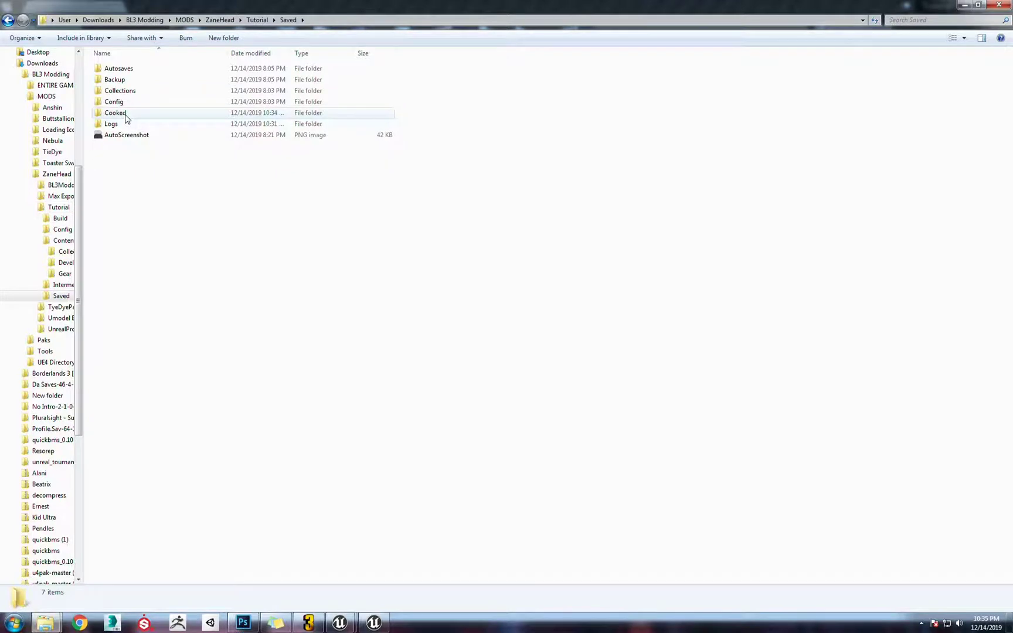
double_click(129, 114)
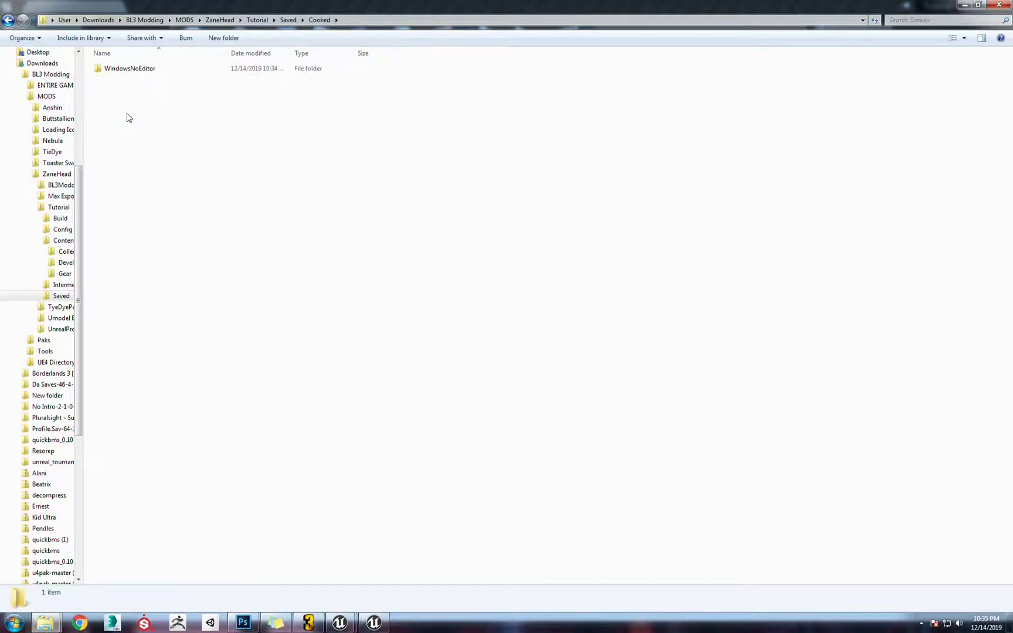
double_click(144, 71)
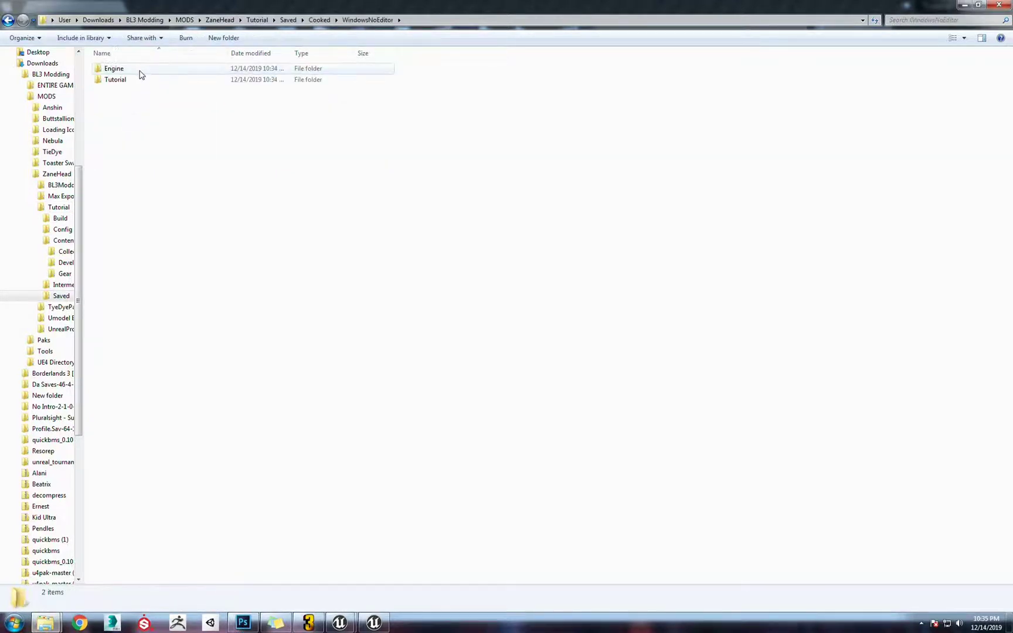
left_click(109, 83)
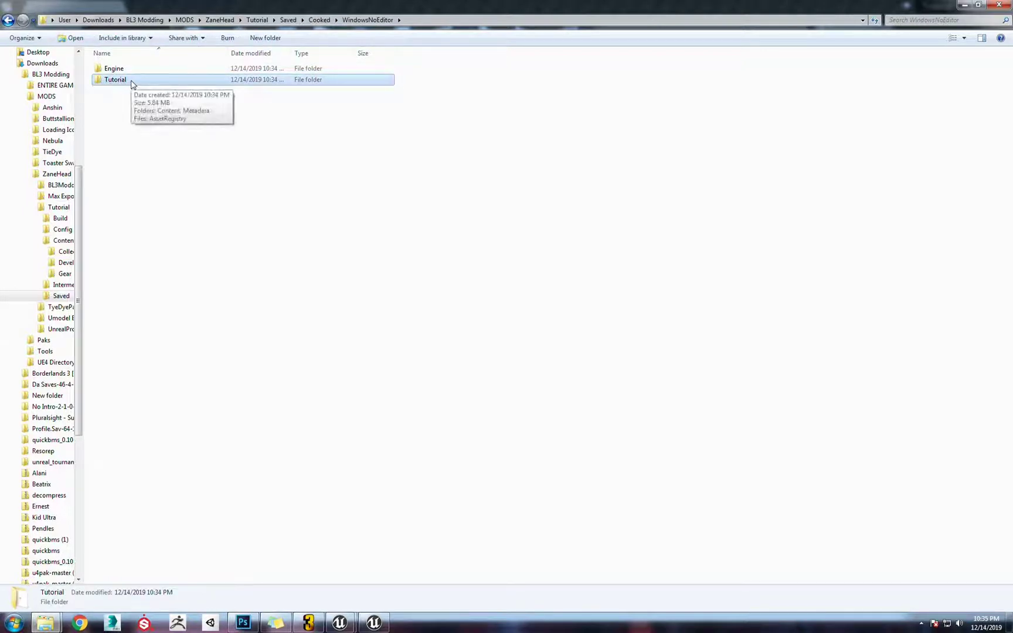
double_click(130, 83)
double_click(120, 71)
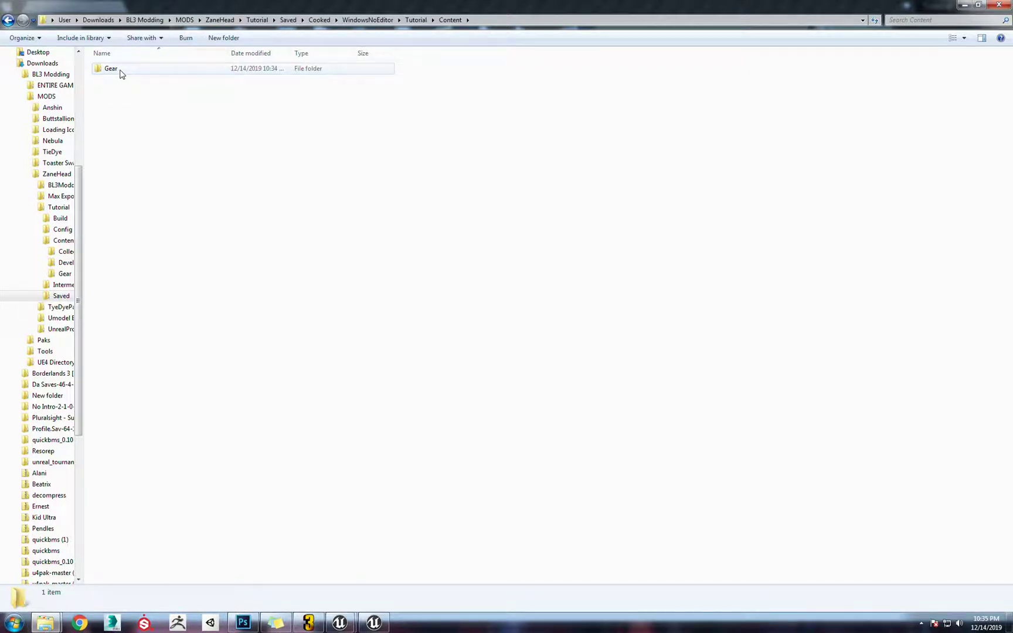
double_click(120, 71)
double_click(123, 71)
left_click(126, 70)
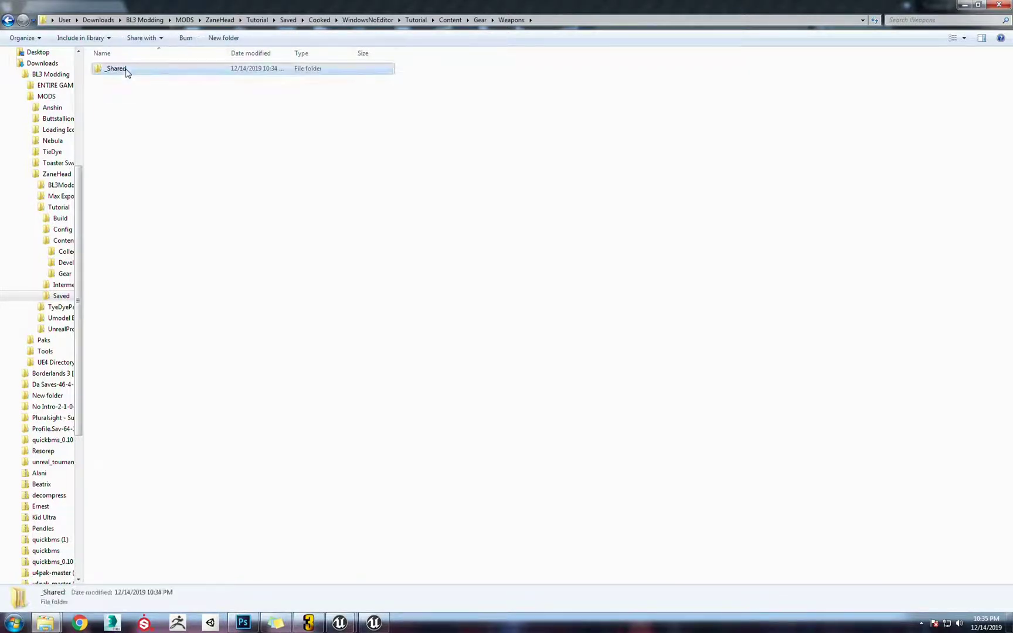
double_click(127, 71)
double_click(130, 71)
left_click(131, 72)
double_click(133, 71)
double_click(134, 72)
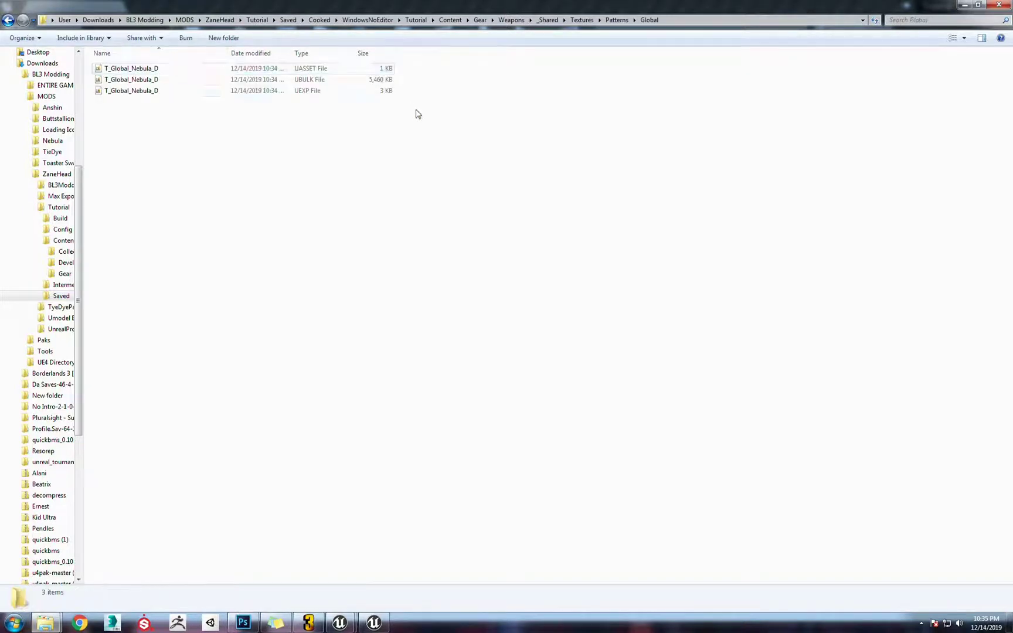
Select the cooked T_Global_Nebula_D UBULK file, then jump to the Borderlands 3 game folder
left_click_drag(416, 113, 350, 50)
left_click(441, 140)
left_click(339, 81)
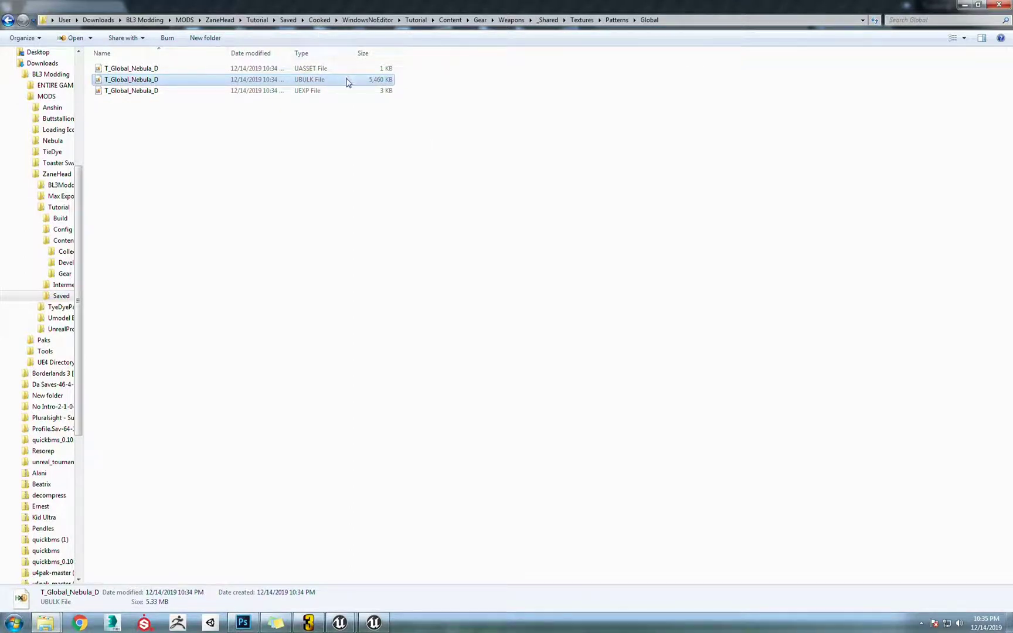
left_click_drag(78, 188, 85, 68)
left_click(58, 68)
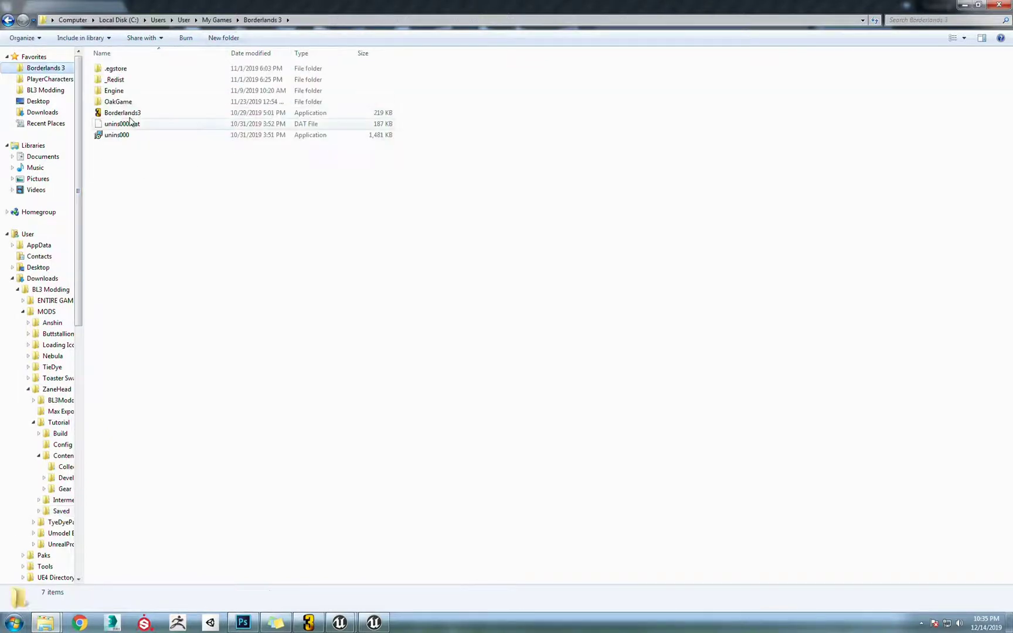
Go into the game's OakGame\Content\Gear\Weapons\_Shared\Textures\Patterns\Global folder
left_click(7, 233)
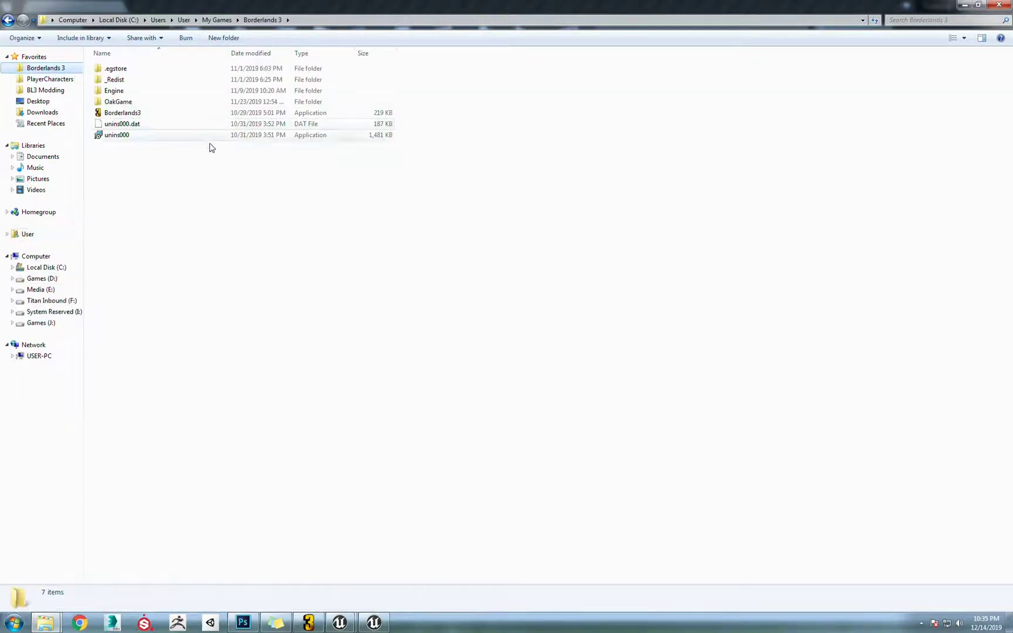
double_click(128, 103)
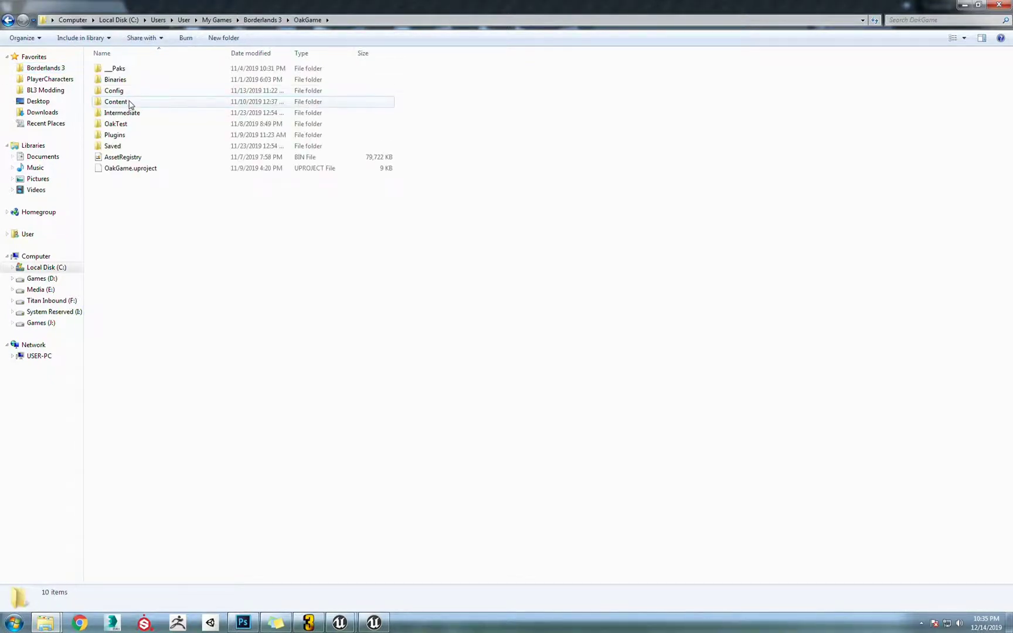
double_click(124, 103)
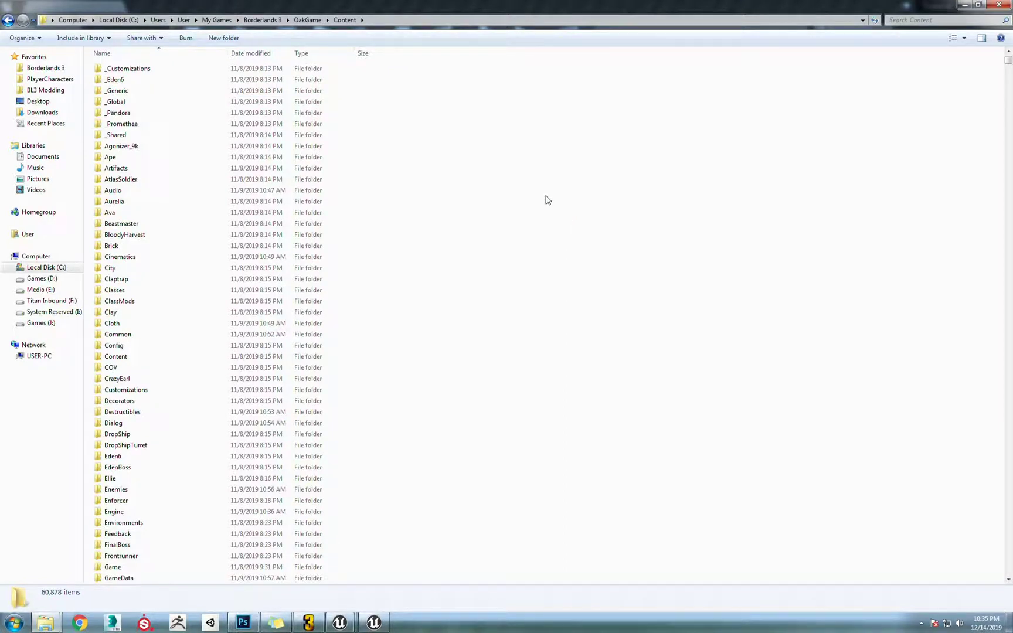
type("gear")
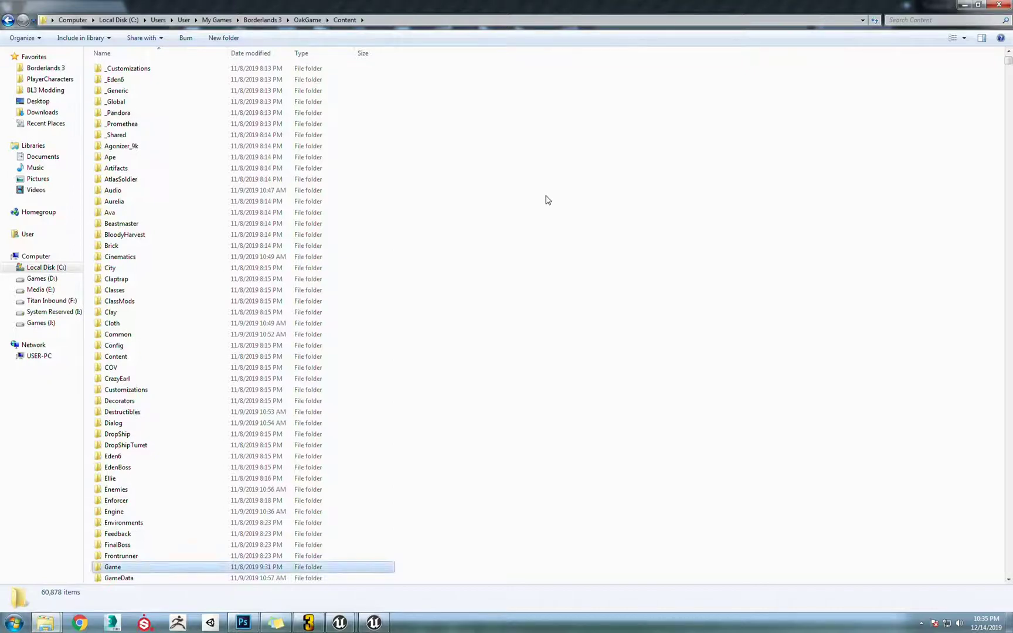
key("Return")
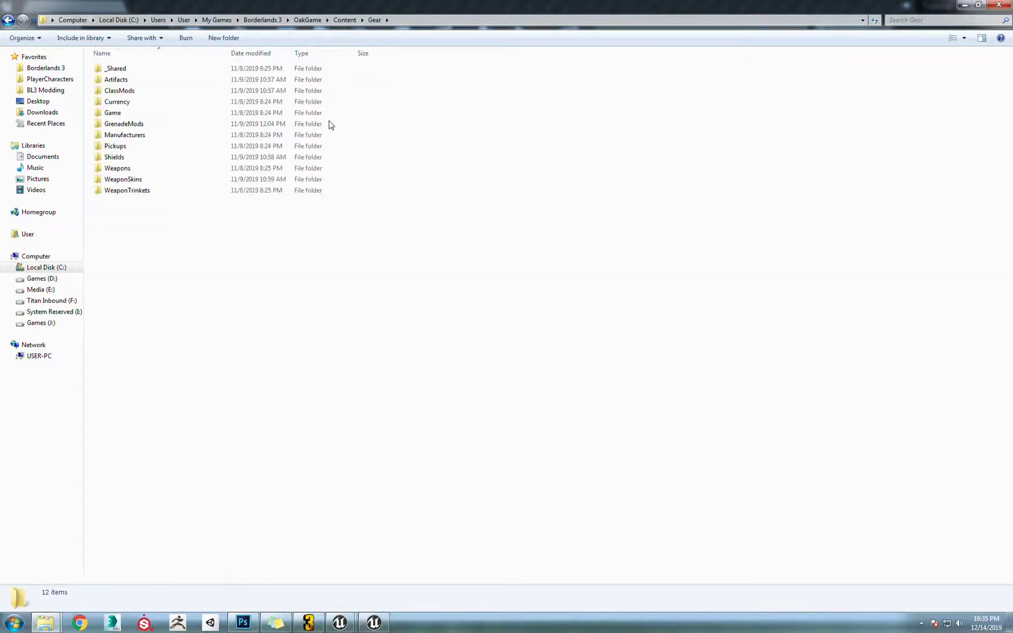
double_click(130, 169)
double_click(130, 70)
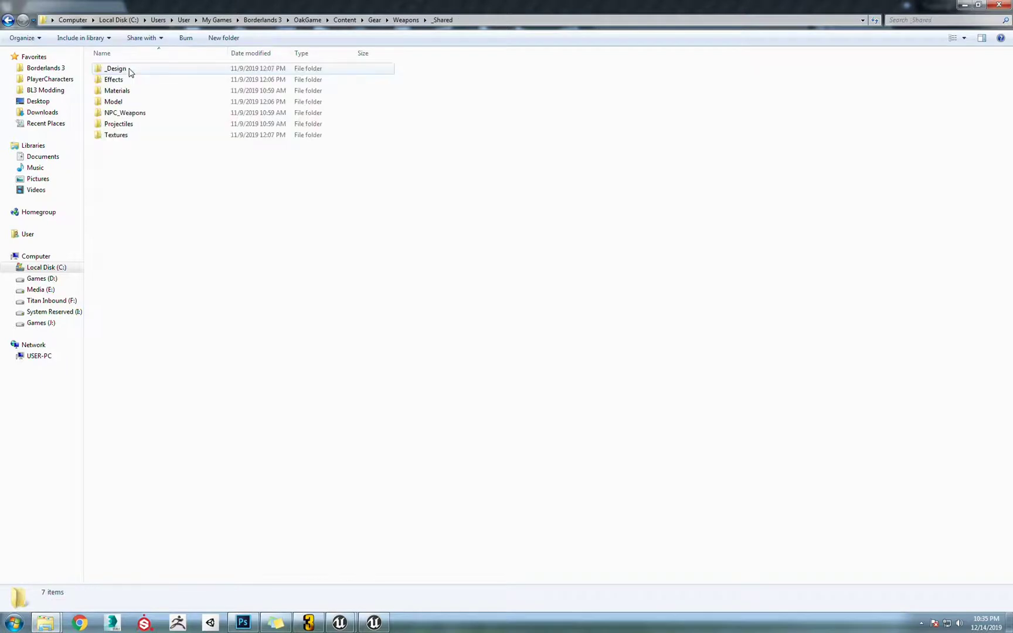
double_click(123, 137)
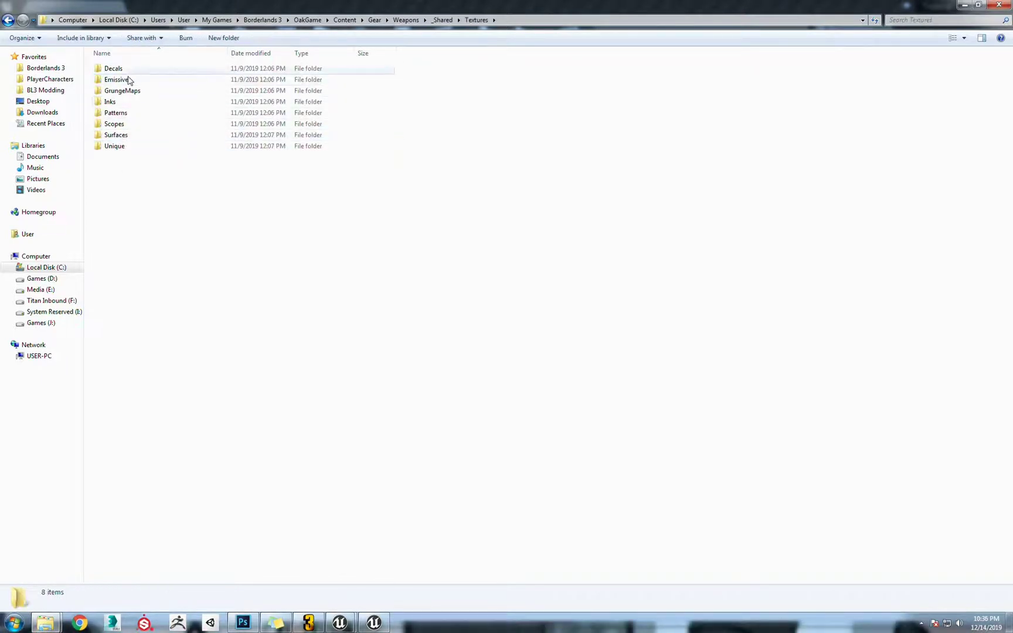
double_click(129, 114)
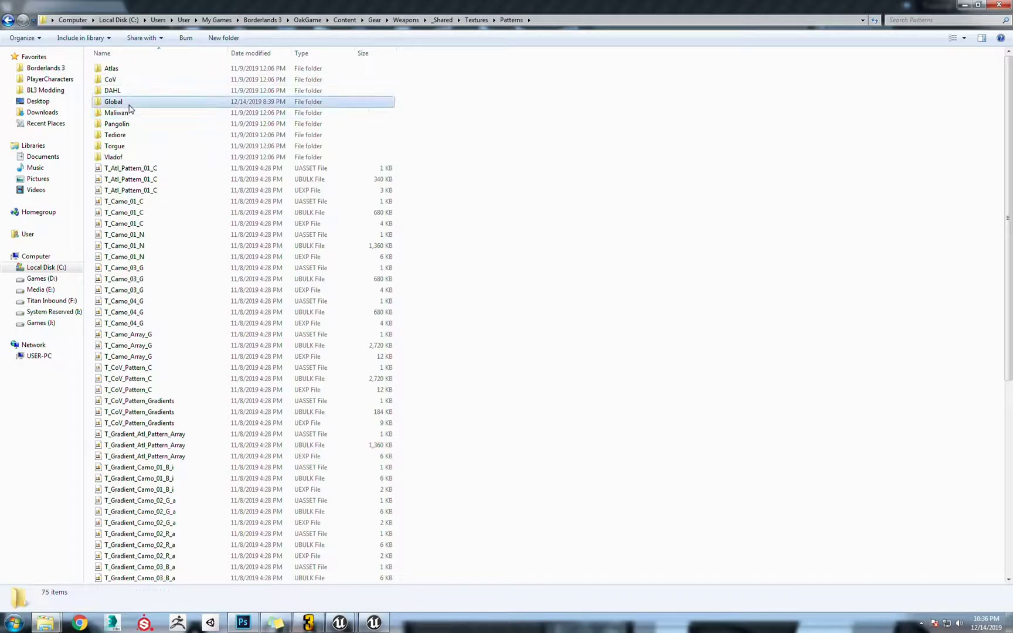
double_click(130, 104)
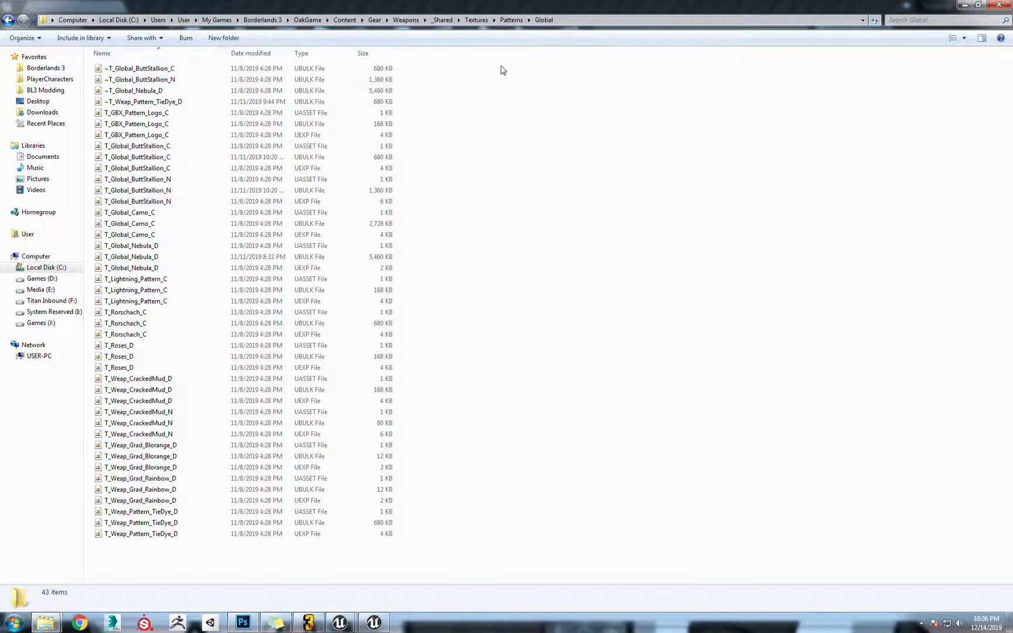
Rename the original T_Global_Nebula_D UBULK file to '~Donuts T_Global_Nebula_D'
left_click_drag(453, 65, 443, 289)
left_click(155, 248)
left_click(143, 257)
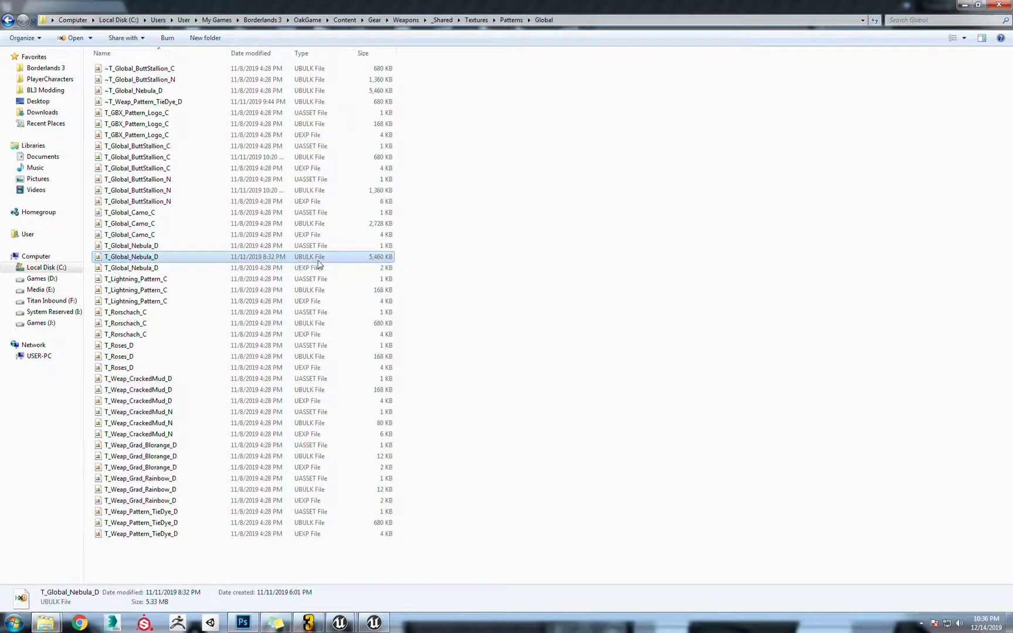
left_click(128, 257)
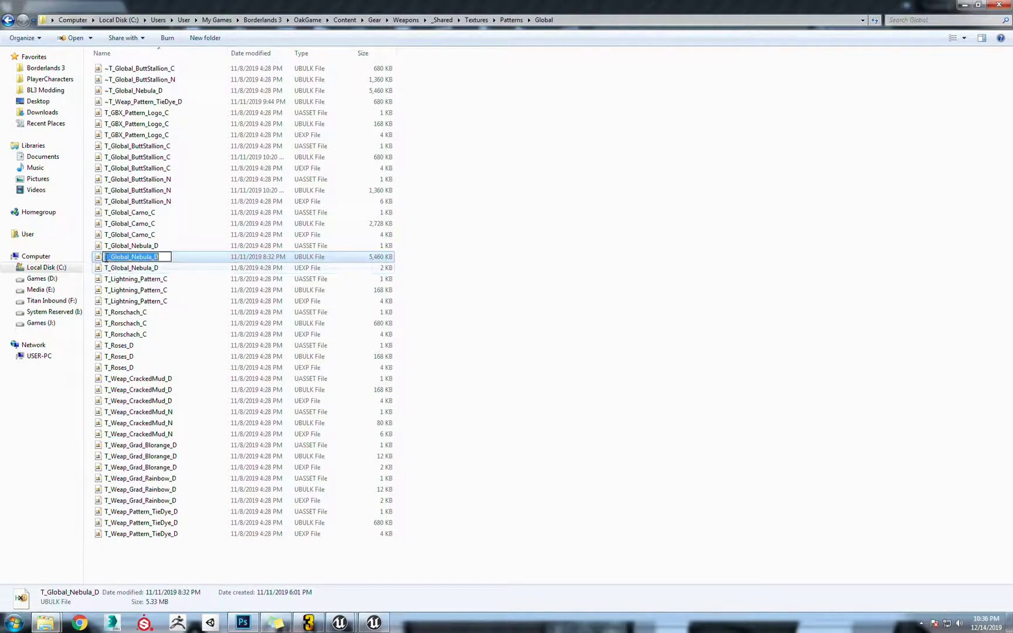
key("Home")
type("~")
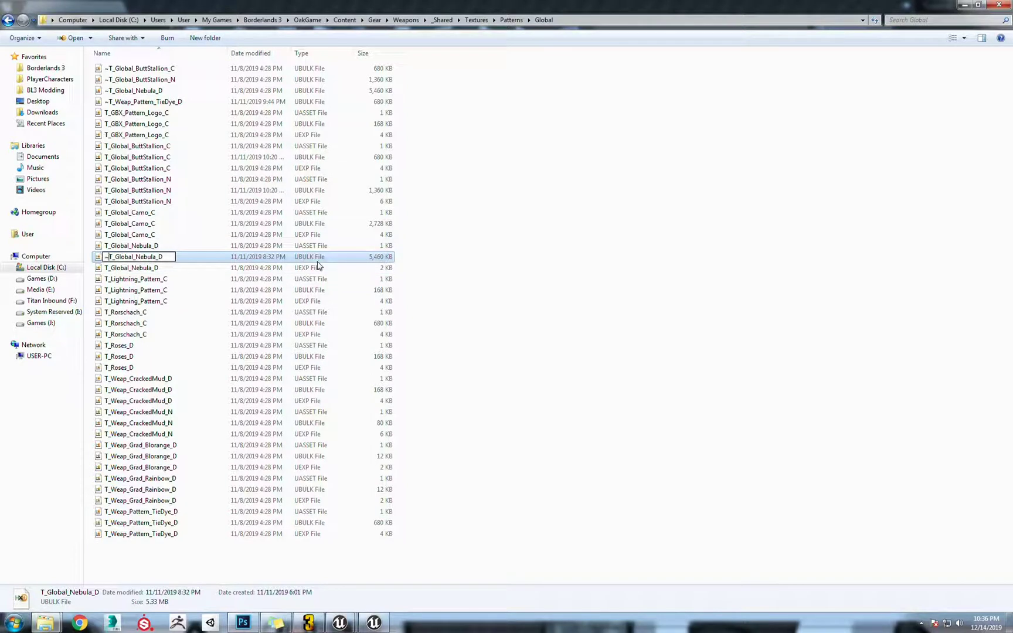
type("Donuts")
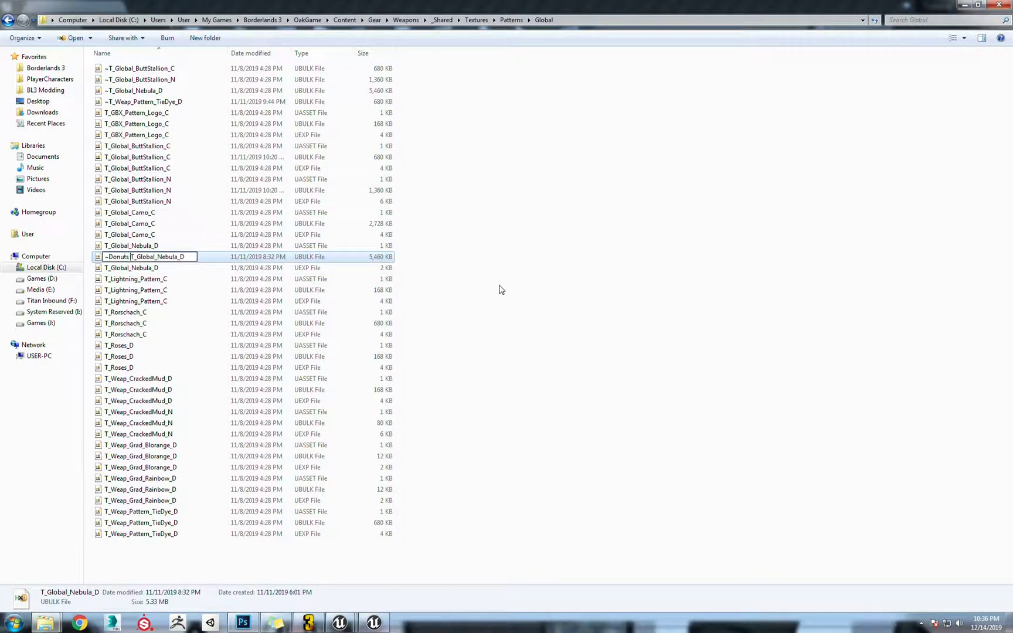
key("Return")
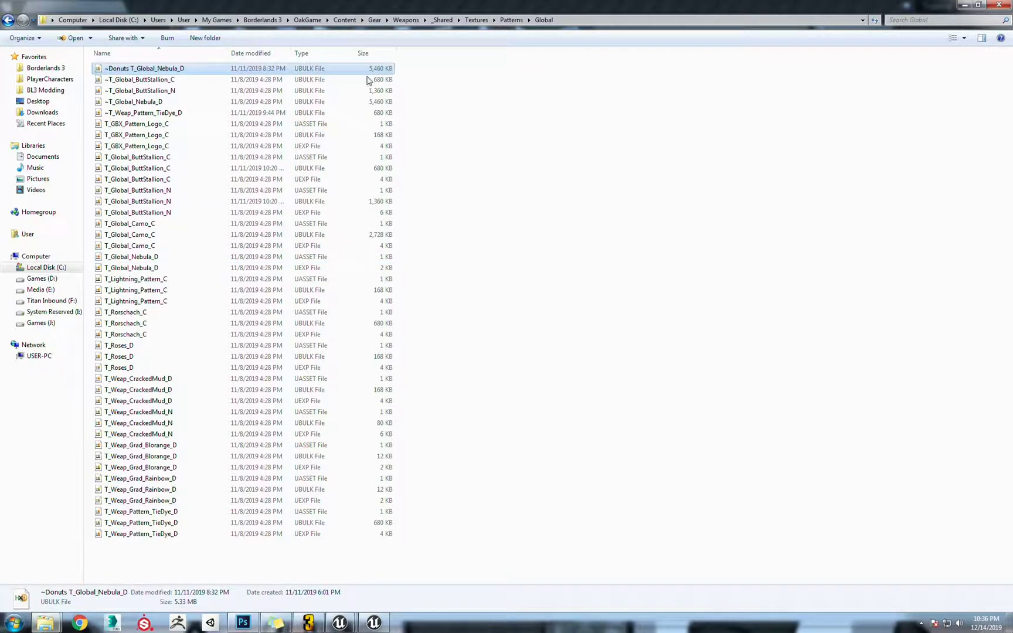
left_click(499, 237)
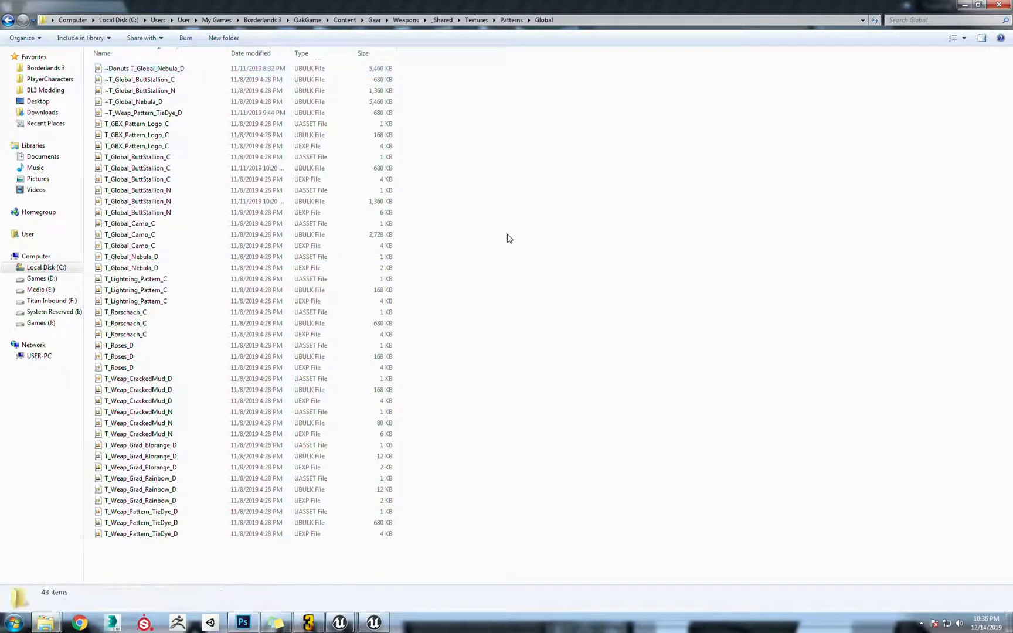
Paste the cooked T_Global_Nebula_D UBULK into the game's Global folder and launch Borderlands3.exe
right_click(479, 179)
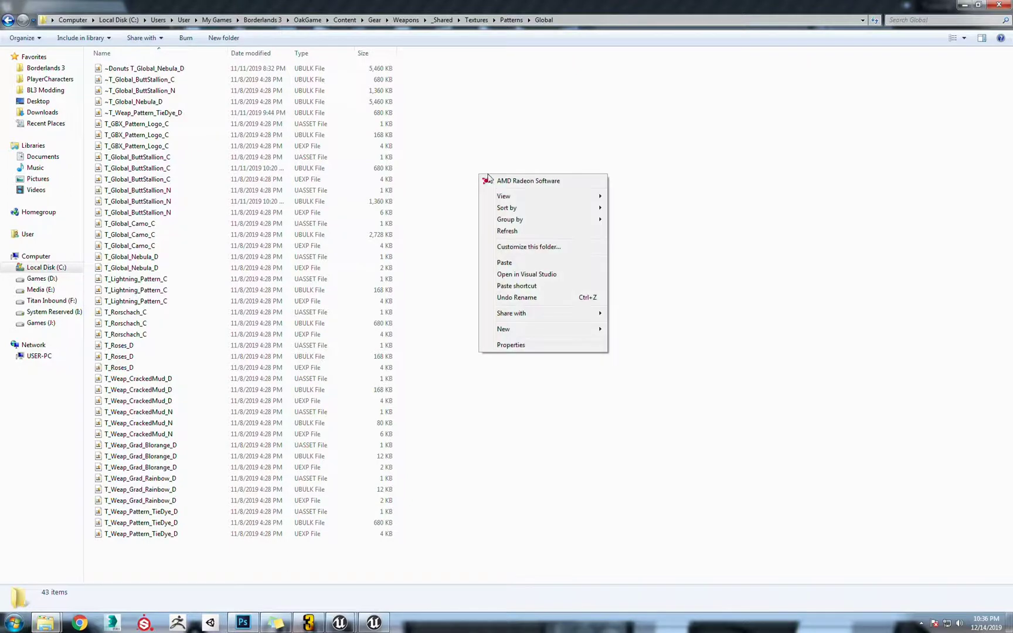
left_click(511, 264)
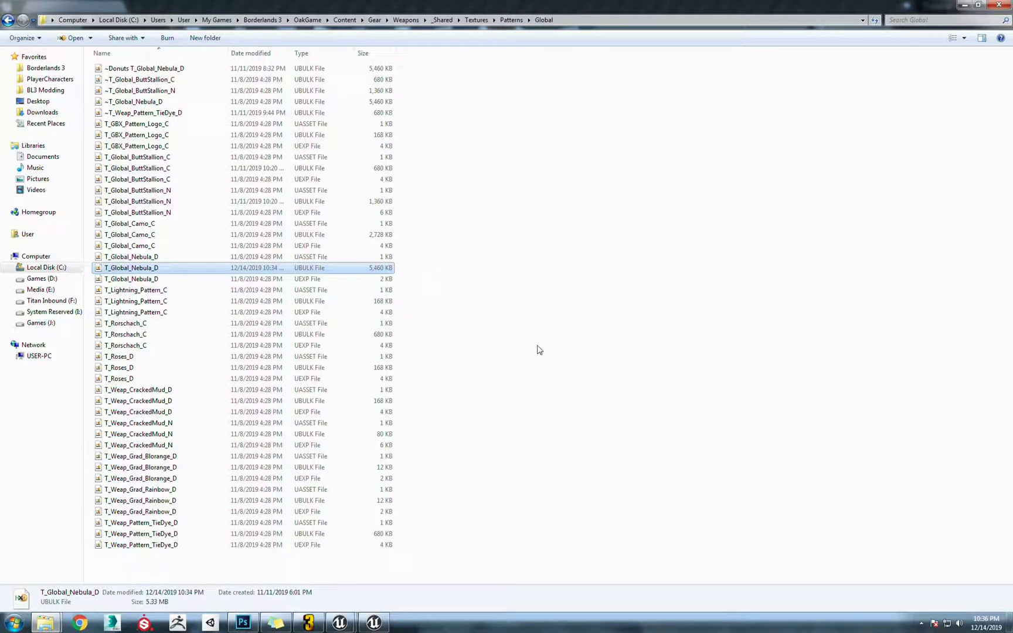
left_click(526, 208)
left_click(386, 266)
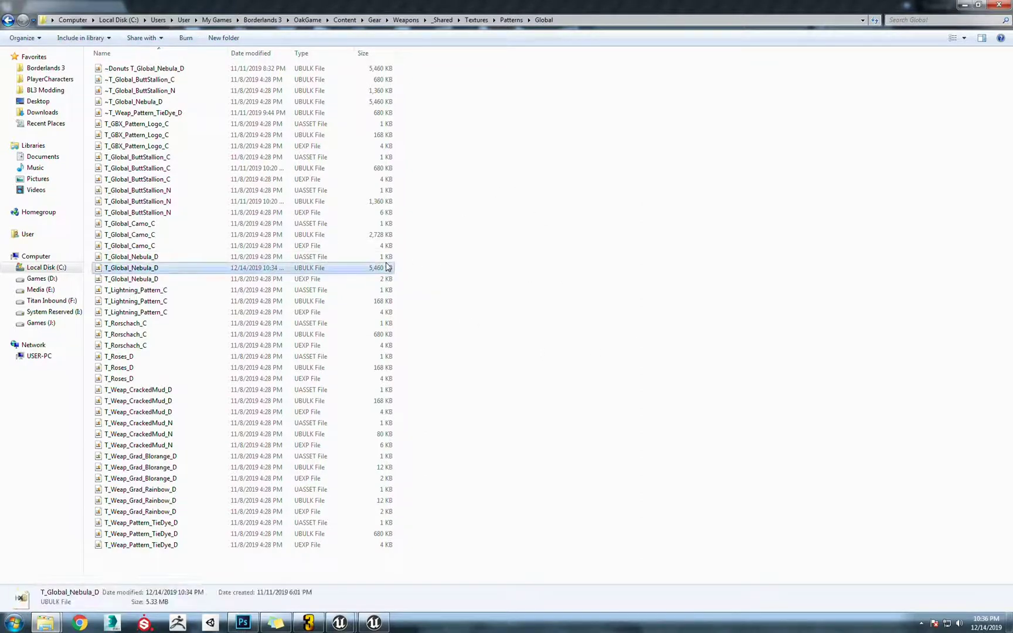
left_click(506, 242)
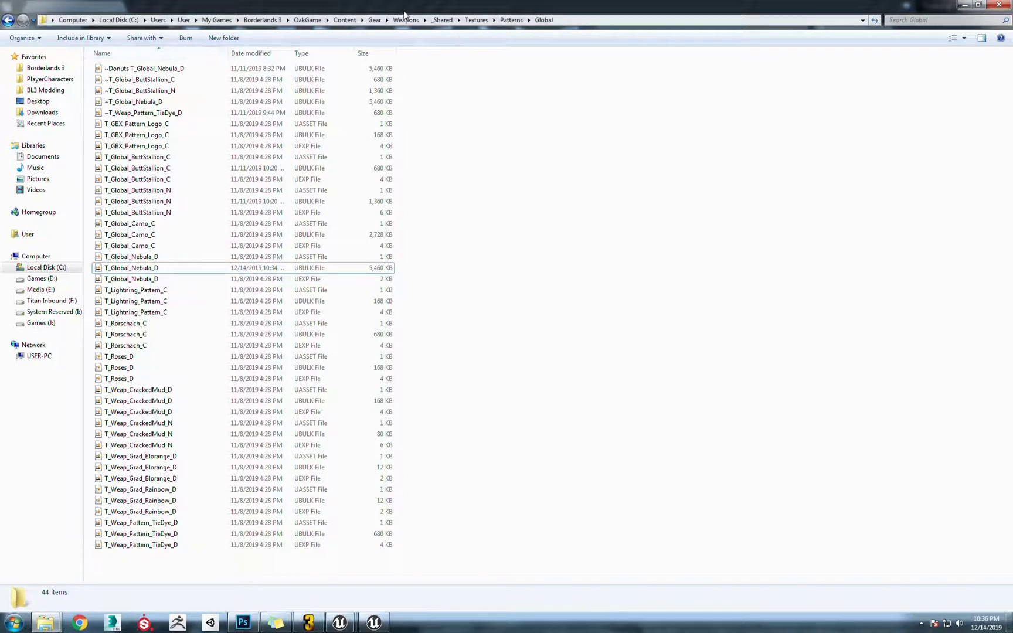
left_click(263, 20)
double_click(147, 113)
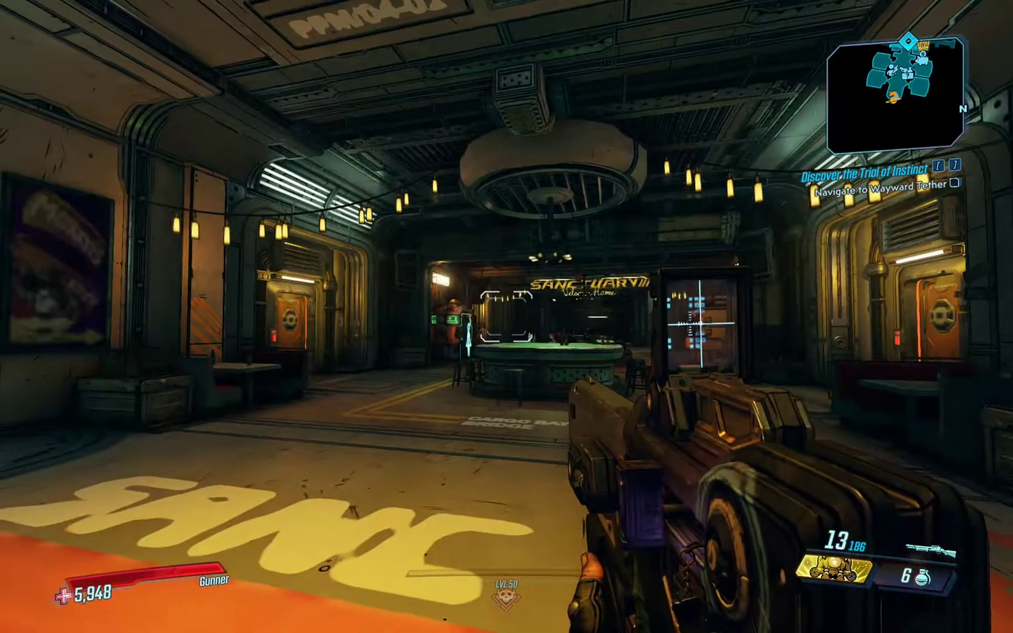
mouse_move(507, 316)
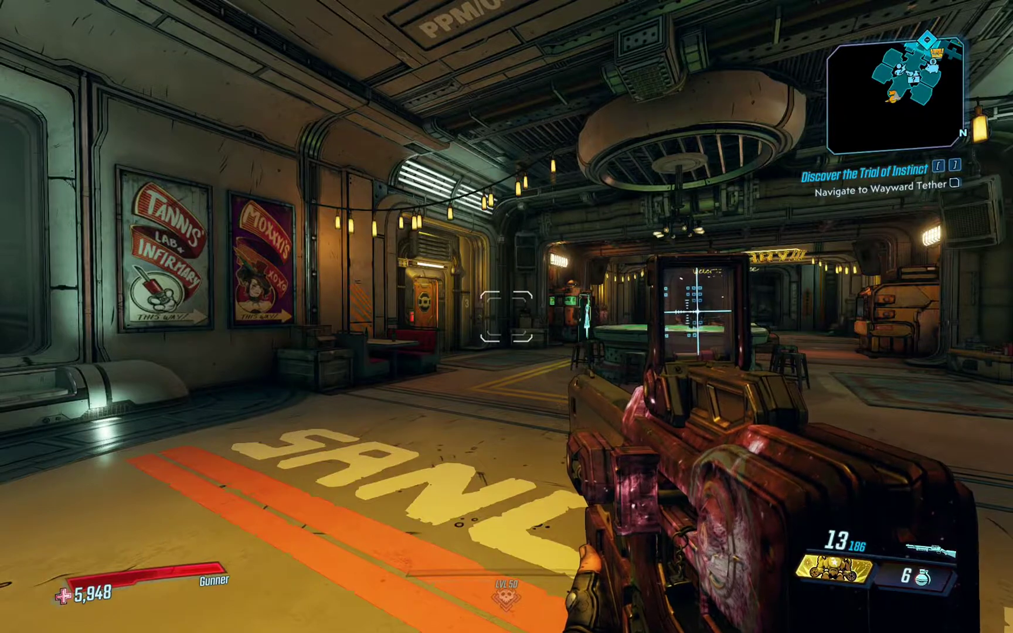
key("Tab")
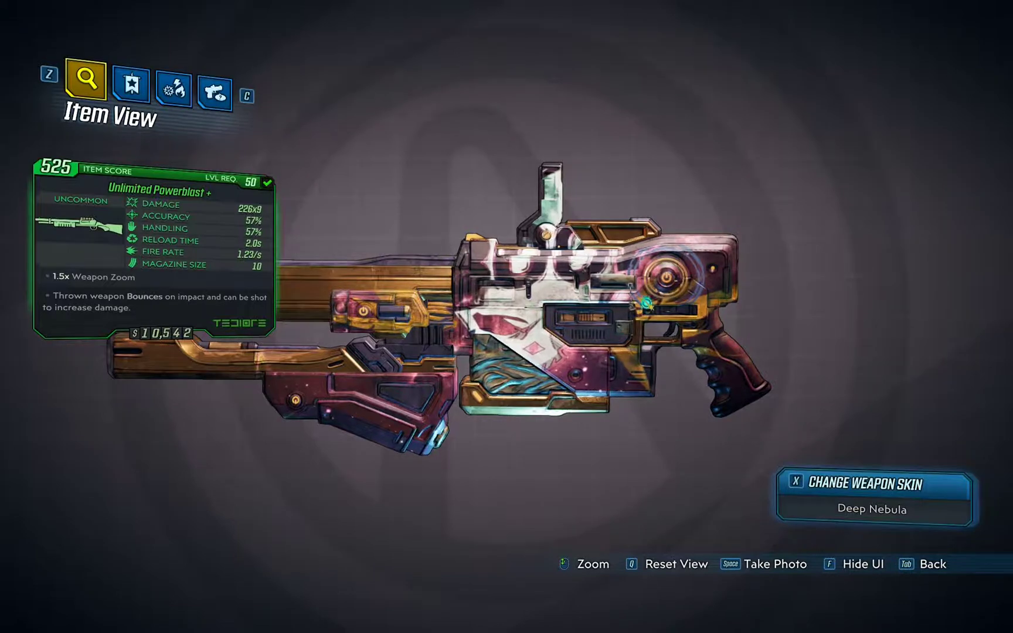
Zoom in on the Unlimited Powerblast to show the pink nebula skin with the BOOM skull decal
scroll(506, 317, "up", 2)
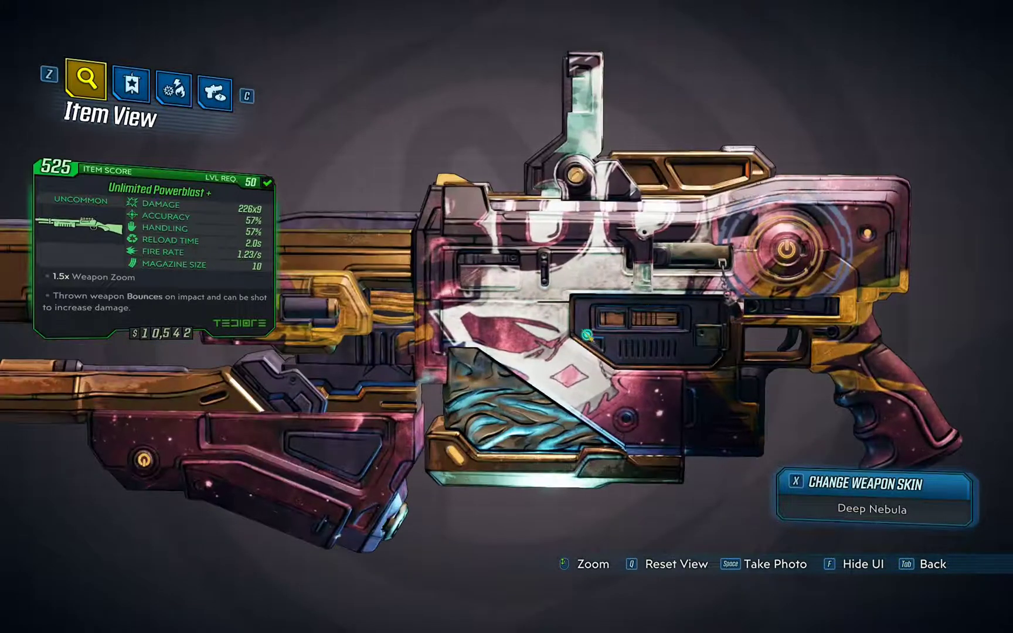